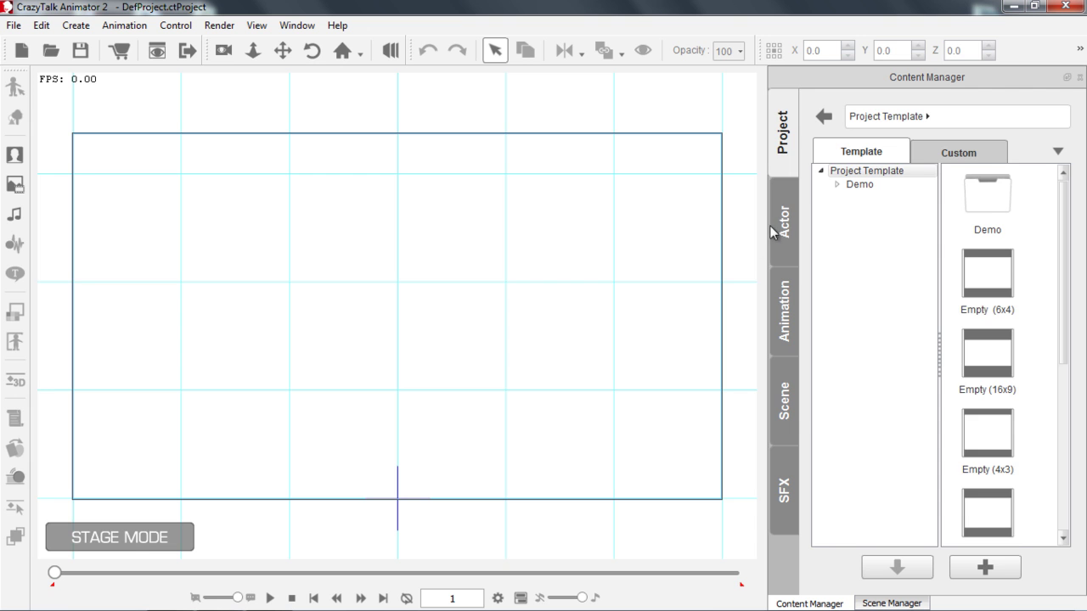
Add the G2 character Saul from the actor templates to the stage.
{"action": "left_click", "coordinate": [775, 228]}
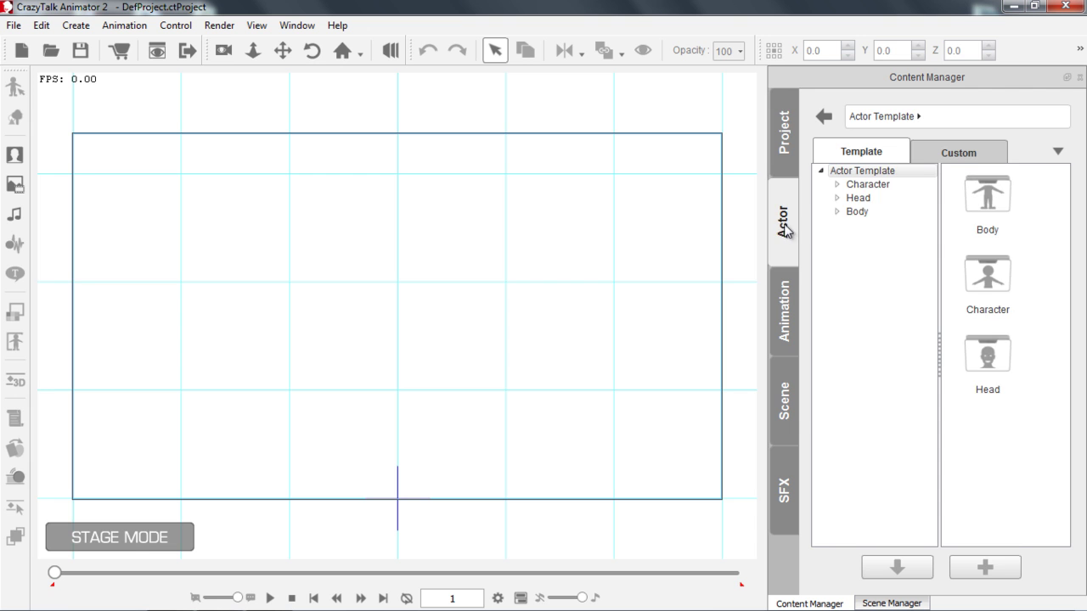
{"action": "left_click", "coordinate": [867, 185]}
{"action": "double_click", "coordinate": [1004, 286]}
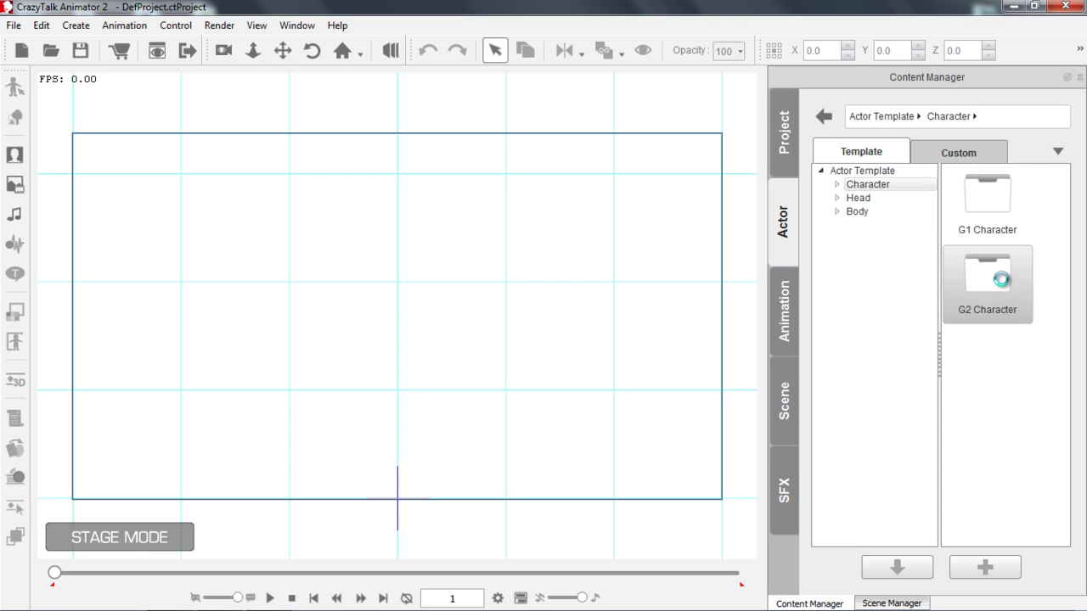
{"action": "scroll", "coordinate": [998, 361], "scroll_direction": "down", "scroll_amount": 5}
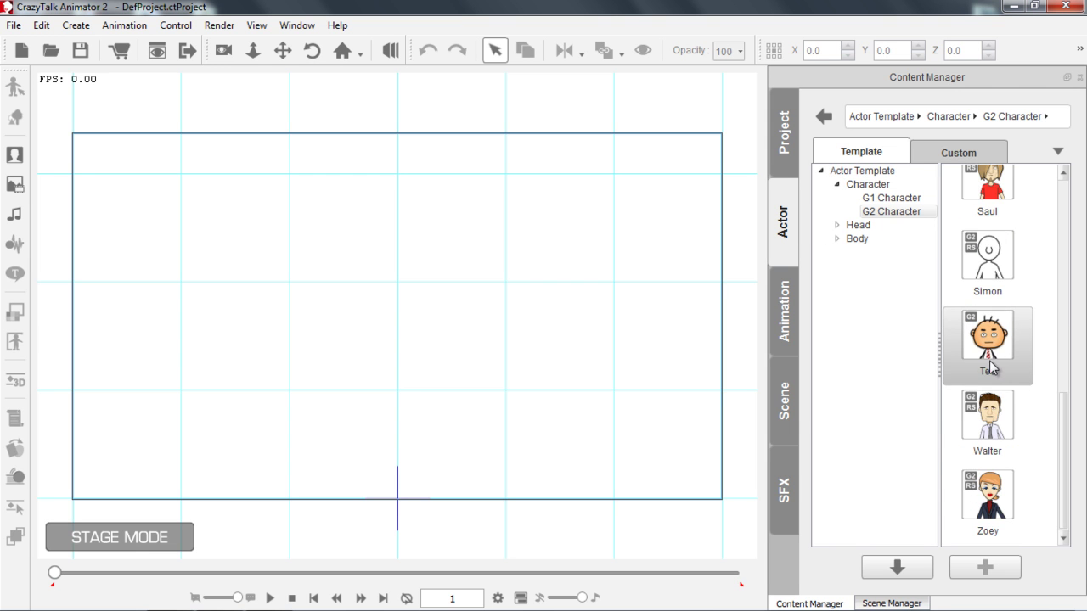
{"action": "scroll", "coordinate": [985, 429], "scroll_direction": "up", "scroll_amount": 3}
{"action": "scroll", "coordinate": [999, 401], "scroll_direction": "down", "scroll_amount": 3}
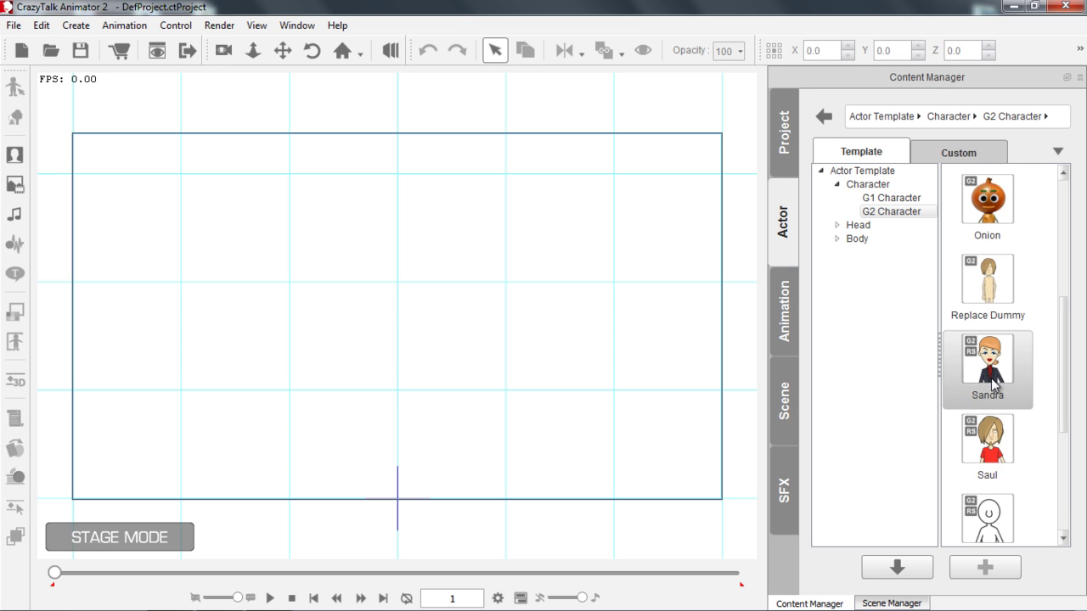
{"action": "left_click_drag", "start_coordinate": [994, 441], "coordinate": [300, 328]}
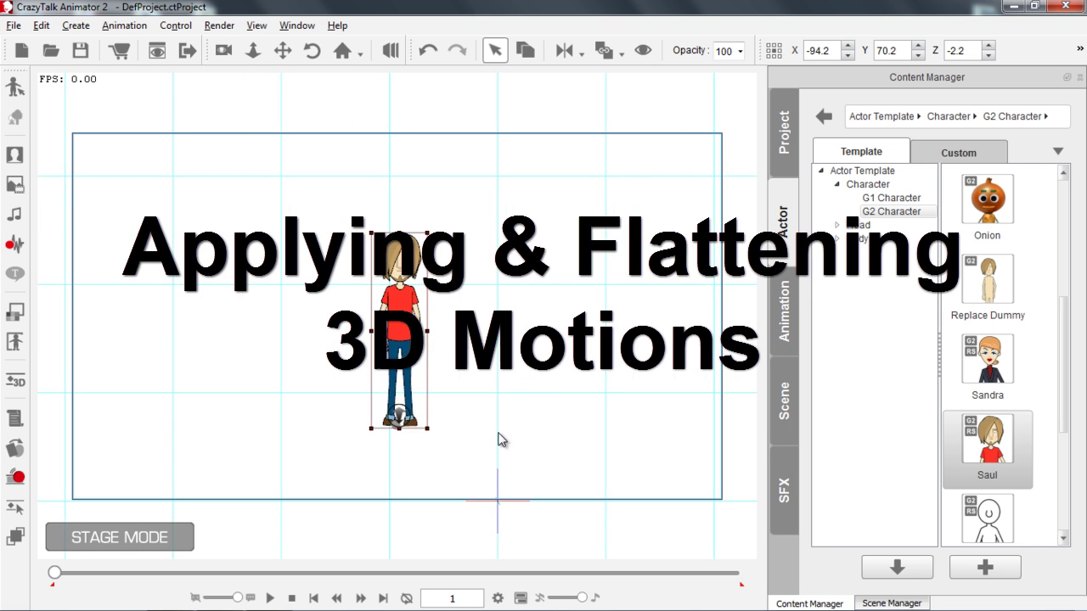
{"action": "left_click_drag", "start_coordinate": [501, 439], "coordinate": [491, 285]}
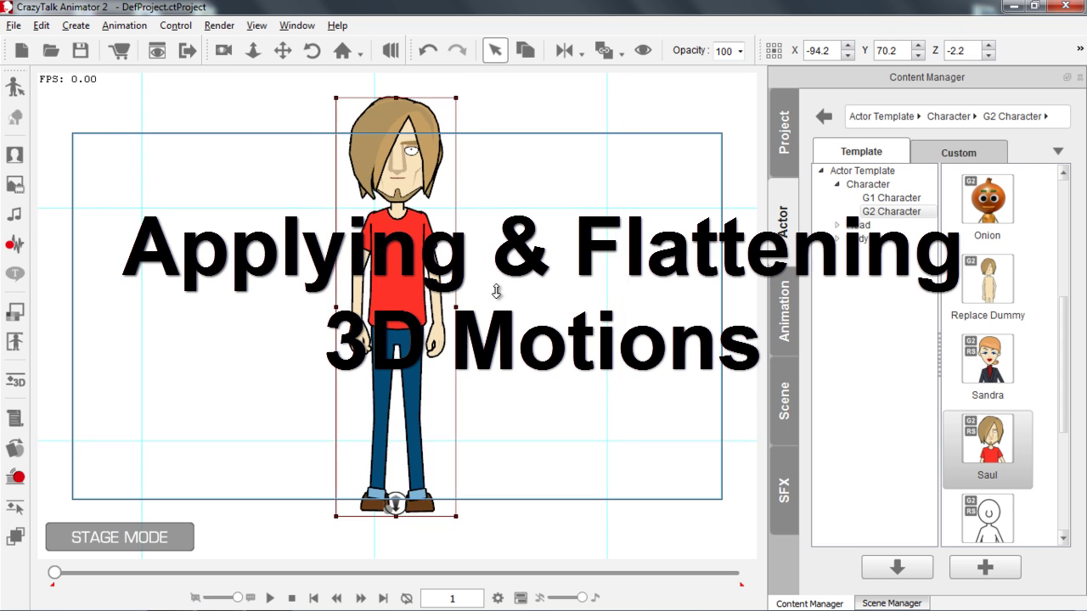
Apply the 3D motion Think_Start from the 06_Working motion templates to Saul.
{"action": "left_click", "coordinate": [796, 310]}
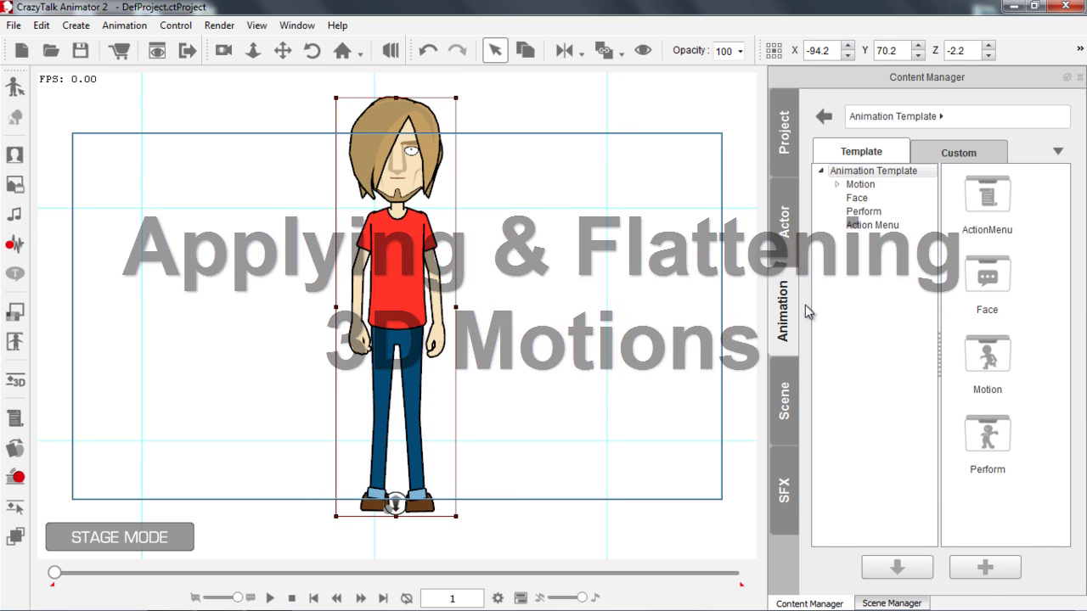
{"action": "left_click", "coordinate": [868, 187]}
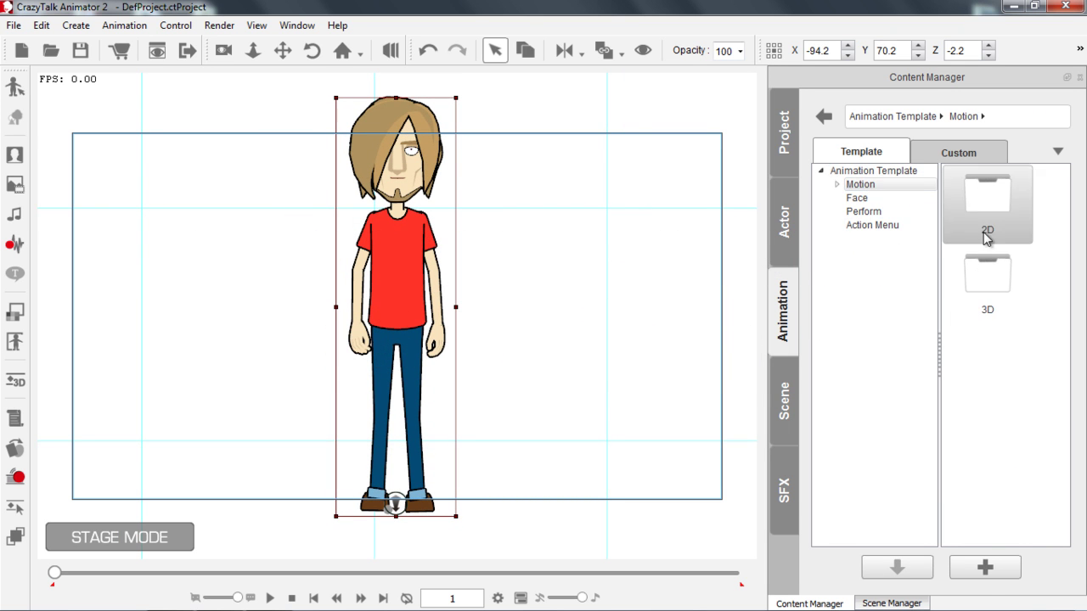
{"action": "double_click", "coordinate": [990, 283]}
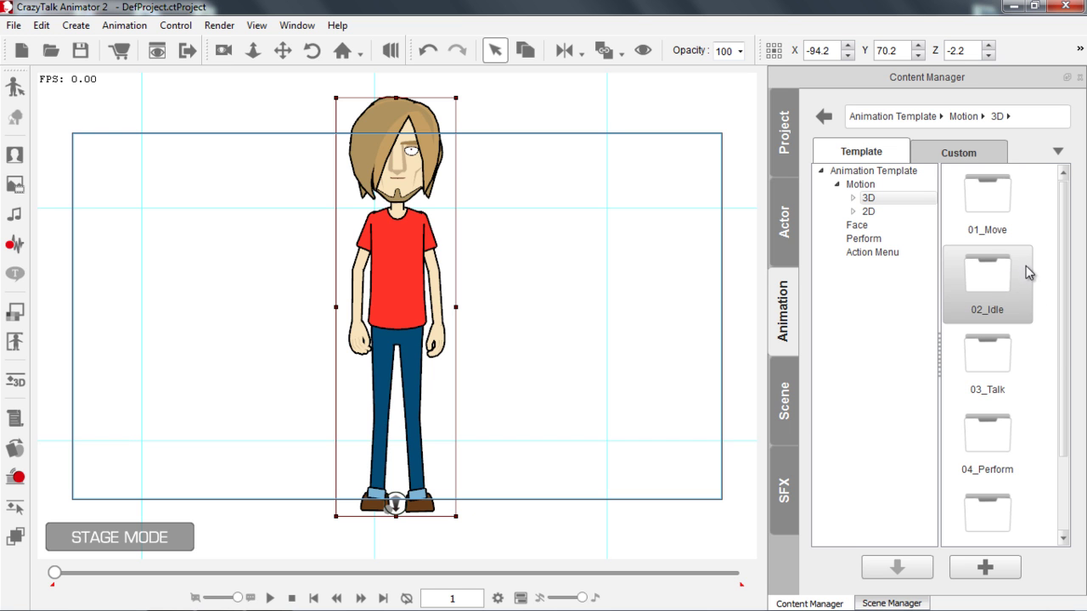
{"action": "left_click_drag", "start_coordinate": [1060, 357], "coordinate": [1061, 465]}
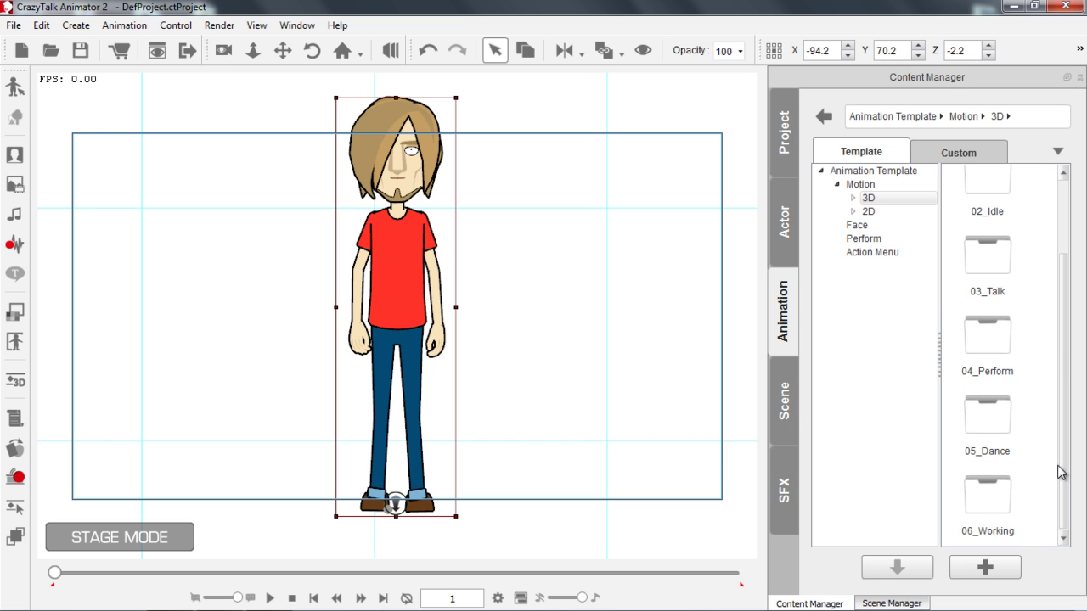
{"action": "double_click", "coordinate": [996, 501]}
{"action": "left_click_drag", "start_coordinate": [1068, 238], "coordinate": [1053, 485]}
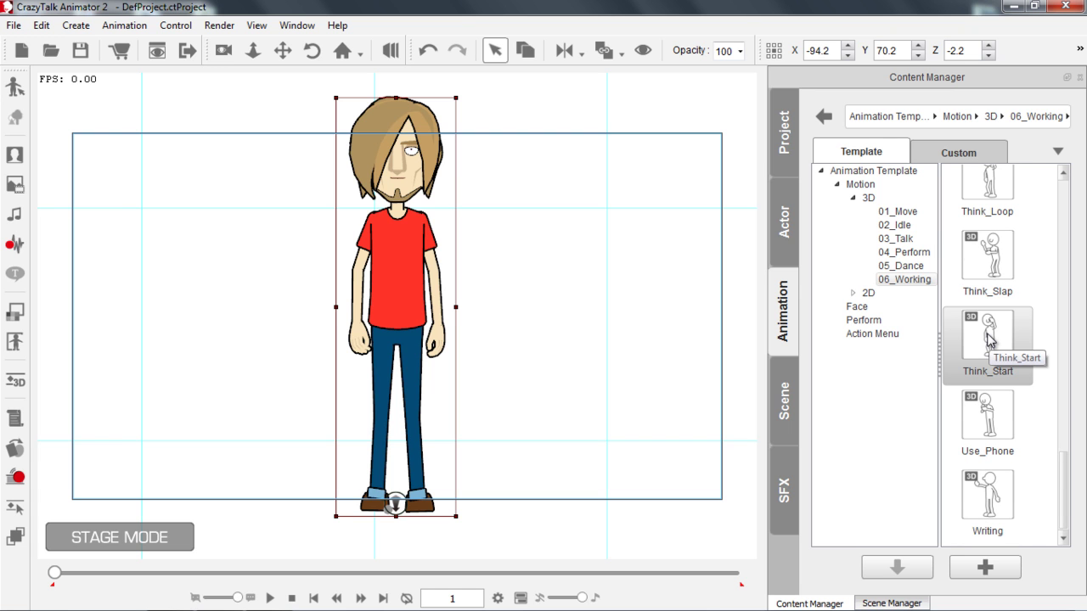
{"action": "double_click", "coordinate": [989, 337]}
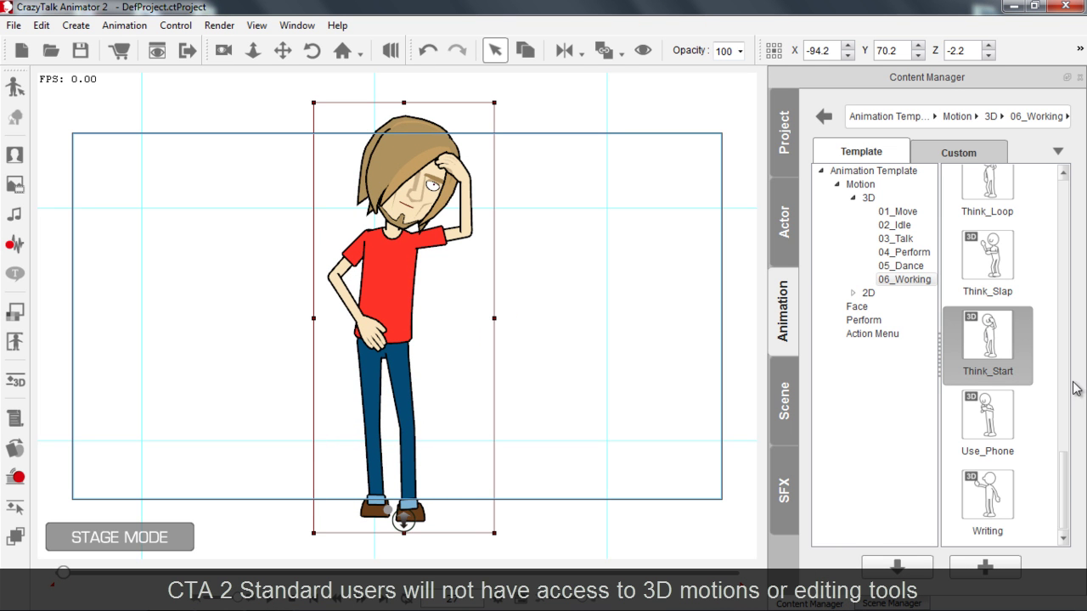
Append the Think_Loop and Think_End motions to the character and return to the first frame.
{"action": "scroll", "coordinate": [1070, 476], "scroll_direction": "up", "scroll_amount": 2}
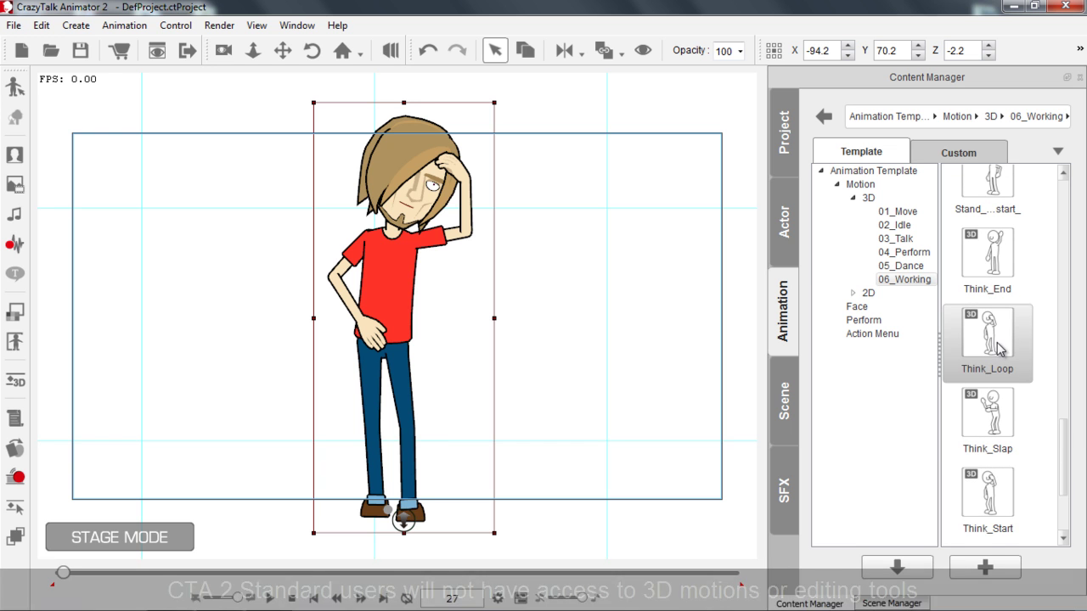
{"action": "double_click", "coordinate": [999, 349]}
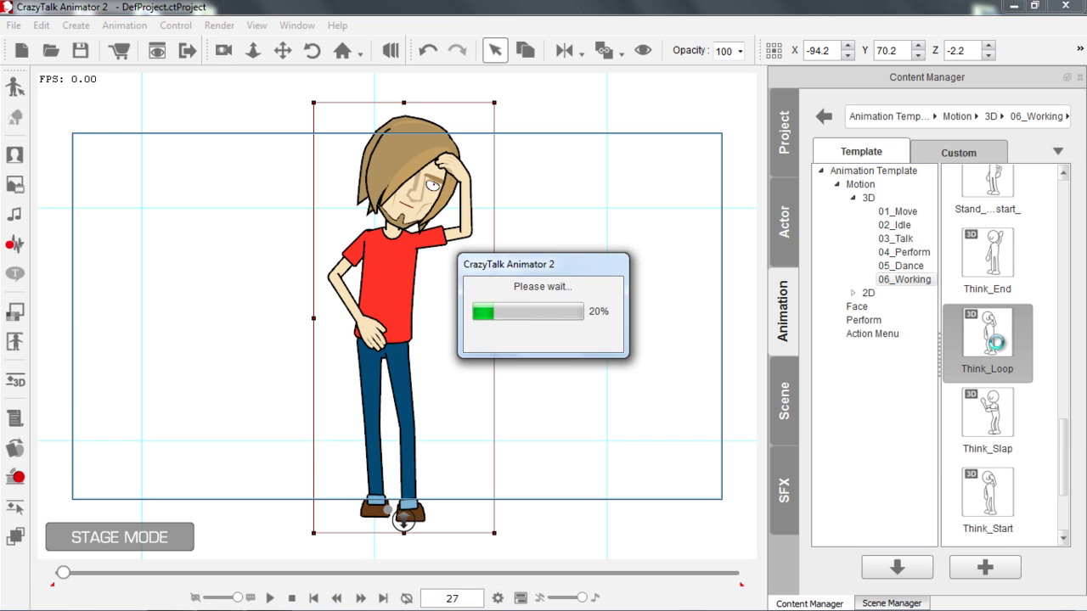
{"action": "double_click", "coordinate": [987, 268]}
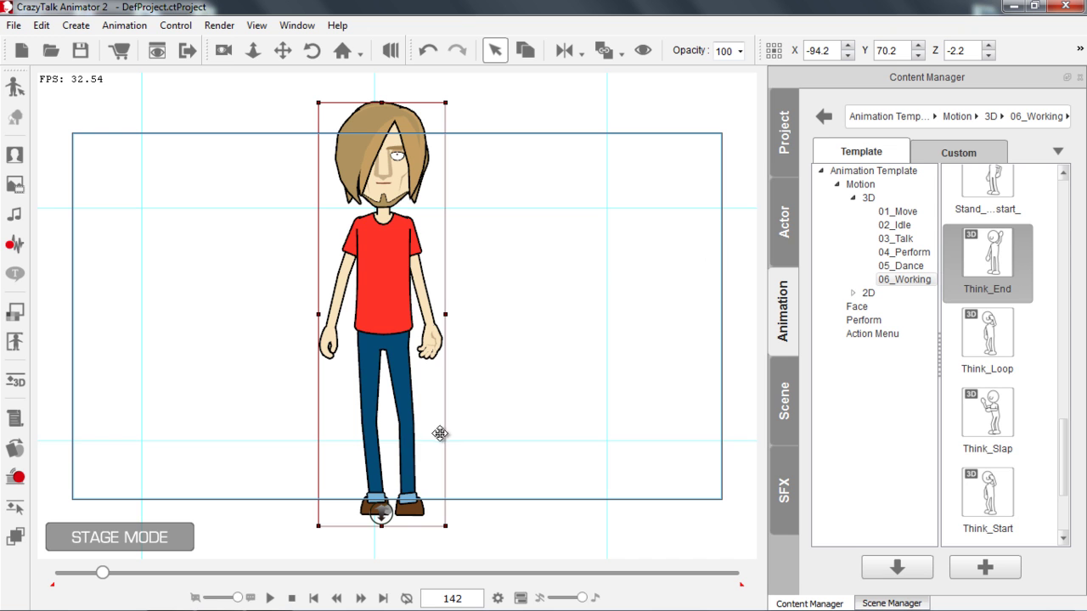
{"action": "left_click", "coordinate": [292, 598]}
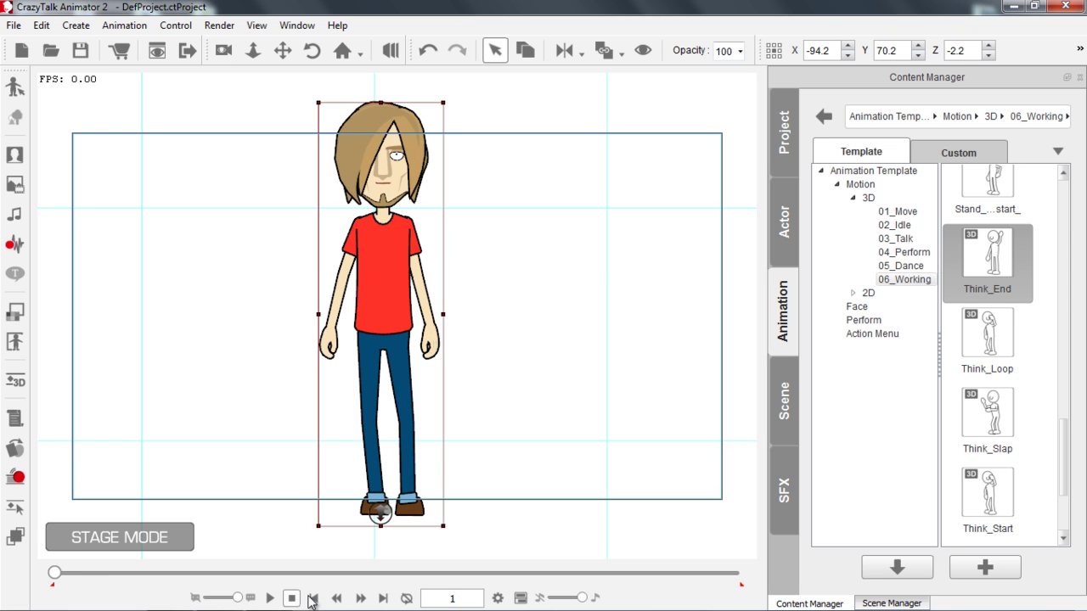
Open the timeline and show Saul's 3D Motion tracks.
{"action": "key", "text": "F3"}
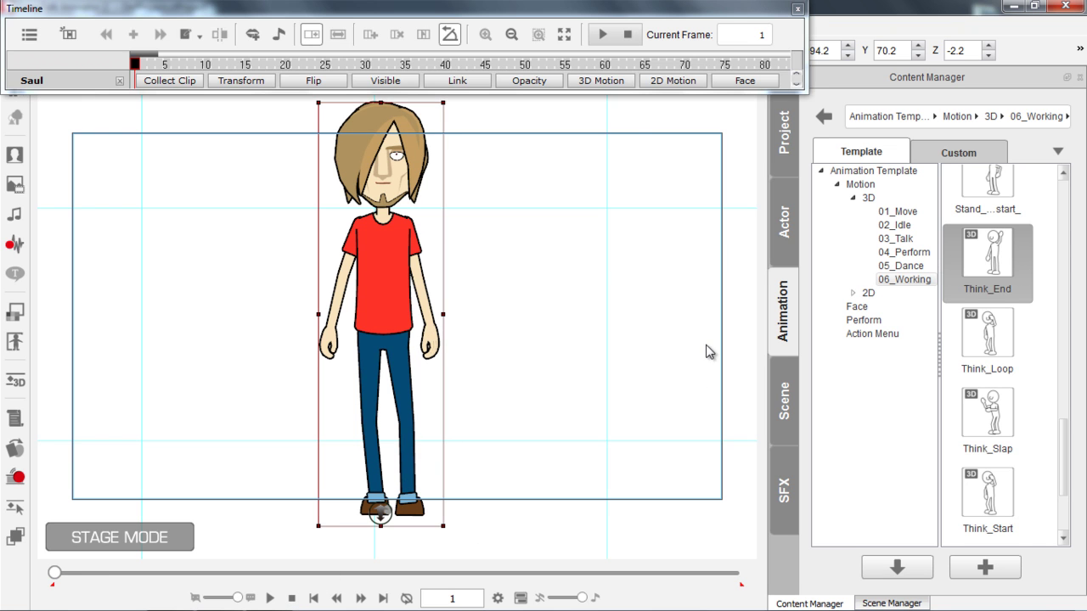
{"action": "left_click", "coordinate": [610, 81]}
{"action": "left_click_drag", "start_coordinate": [88, 17], "coordinate": [128, 17]}
{"action": "left_click_drag", "start_coordinate": [202, 64], "coordinate": [225, 61]}
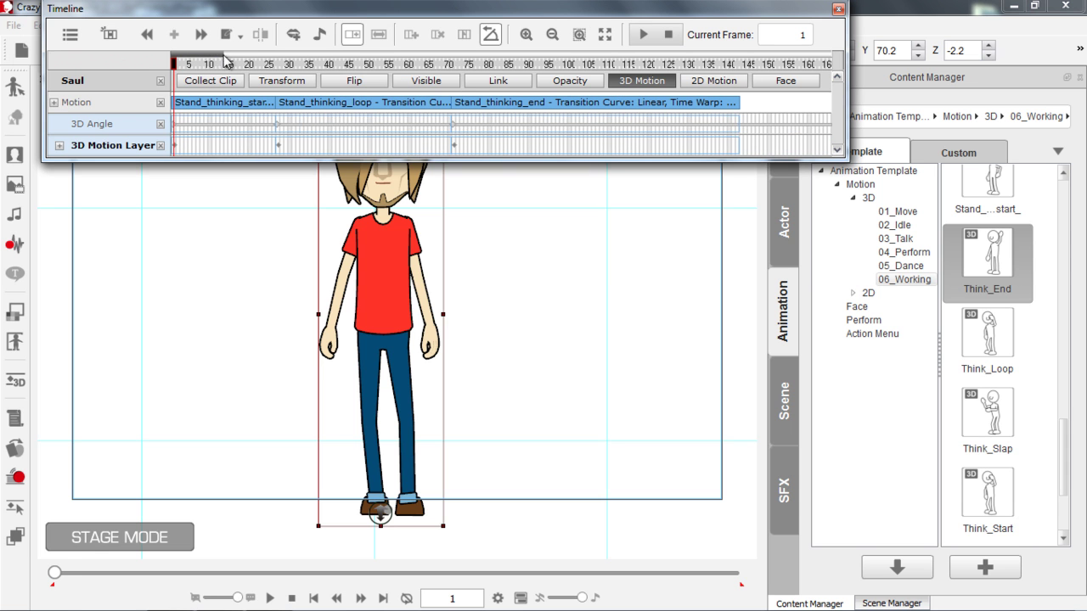
Inspect the start, loop and end thinking clips on the Motion track and return to frame 1.
{"action": "left_click", "coordinate": [259, 104]}
{"action": "left_click", "coordinate": [348, 104]}
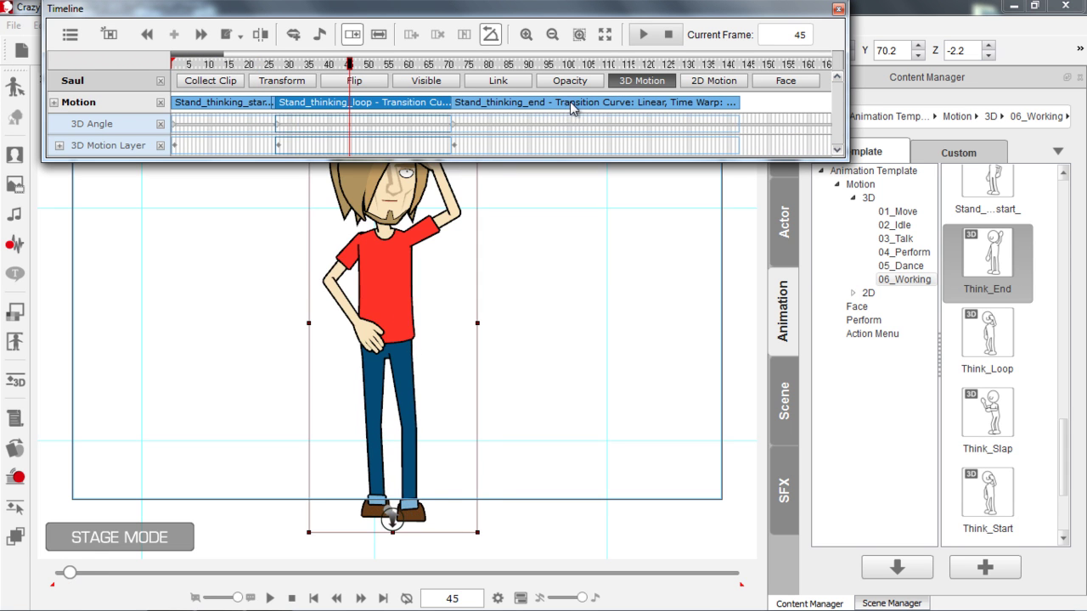
{"action": "left_click", "coordinate": [570, 109]}
{"action": "left_click", "coordinate": [222, 65]}
{"action": "left_click_drag", "start_coordinate": [222, 64], "coordinate": [163, 73]}
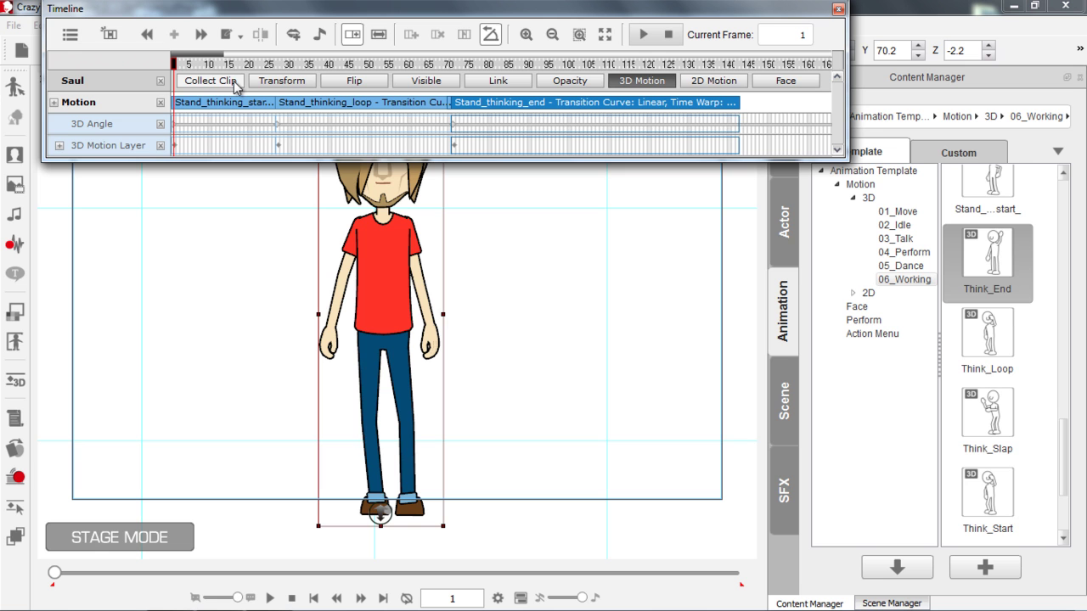
Flatten all the clips on the Motion track into a single motion clip.
{"action": "left_click", "coordinate": [94, 102]}
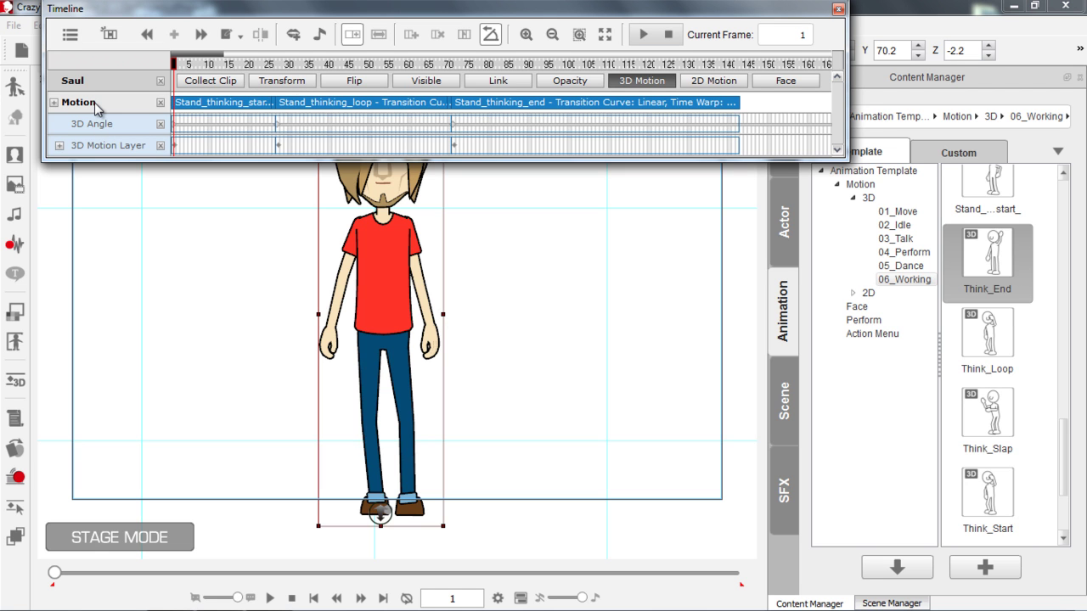
{"action": "right_click", "coordinate": [242, 105]}
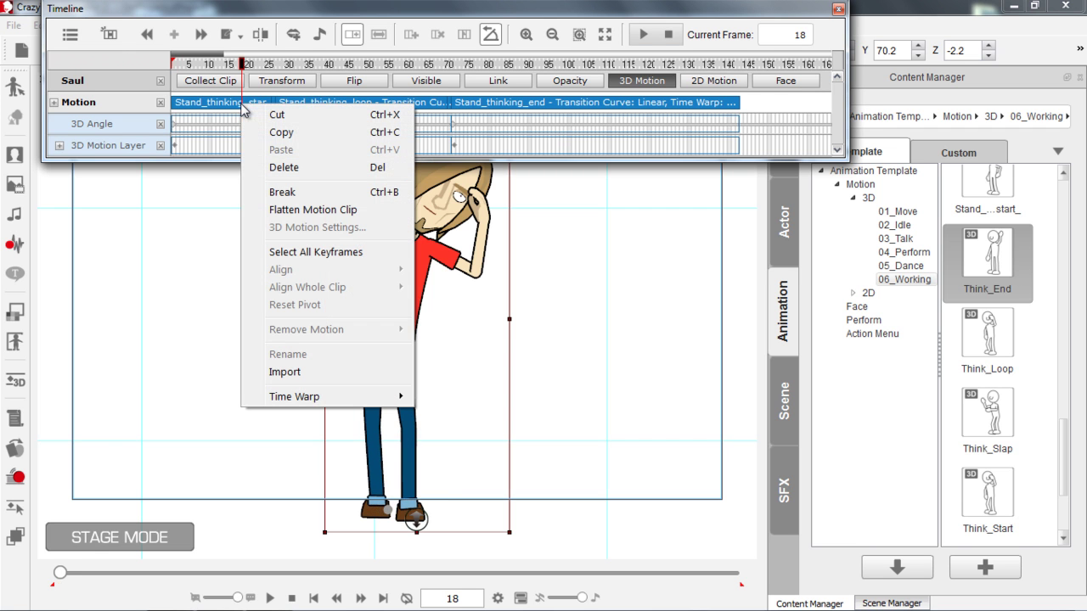
{"action": "left_click", "coordinate": [315, 217]}
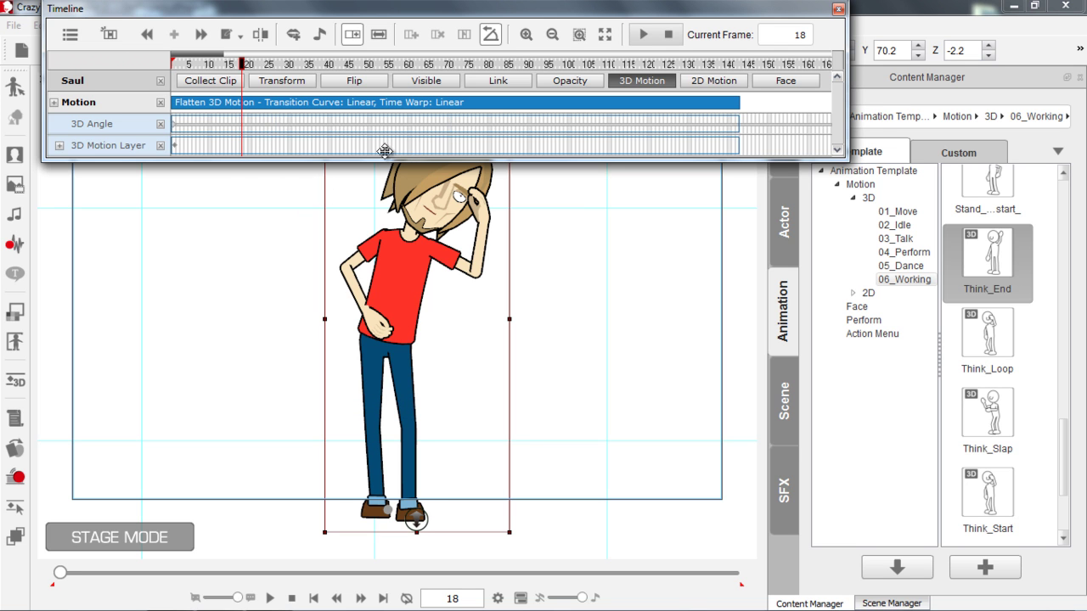
Play the flattened motion clip from frame 1 and return to the start.
{"action": "left_click_drag", "start_coordinate": [274, 66], "coordinate": [176, 68]}
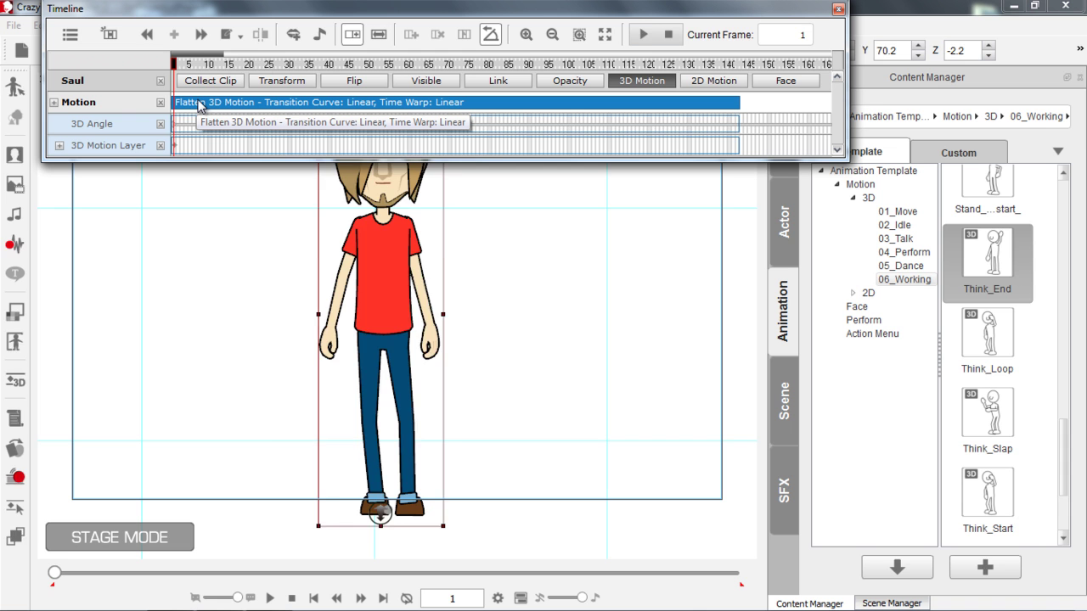
{"action": "key", "text": "space"}
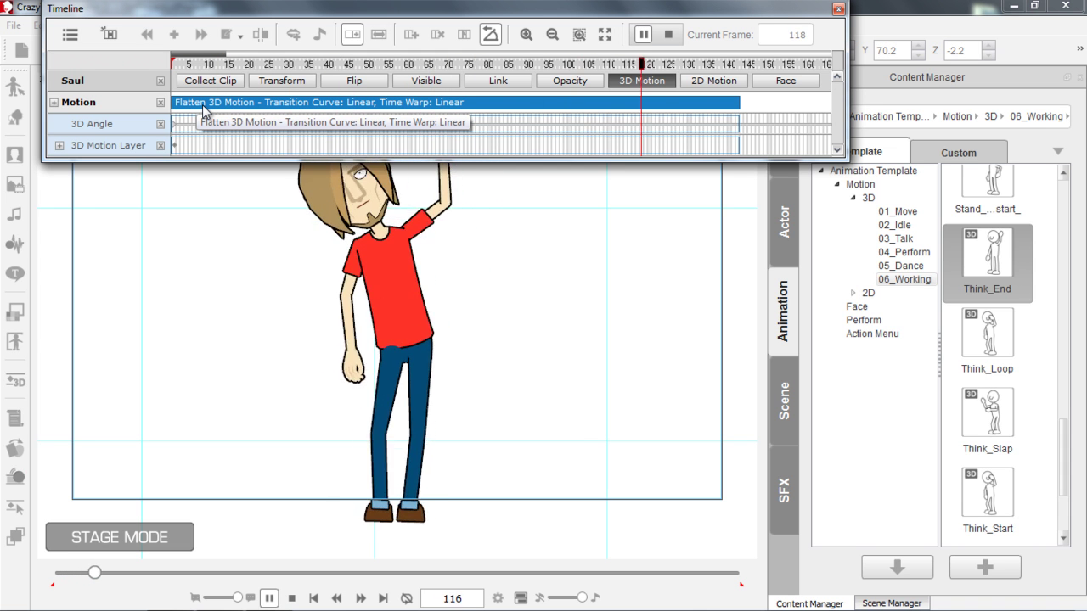
{"action": "left_click_drag", "start_coordinate": [246, 64], "coordinate": [164, 73]}
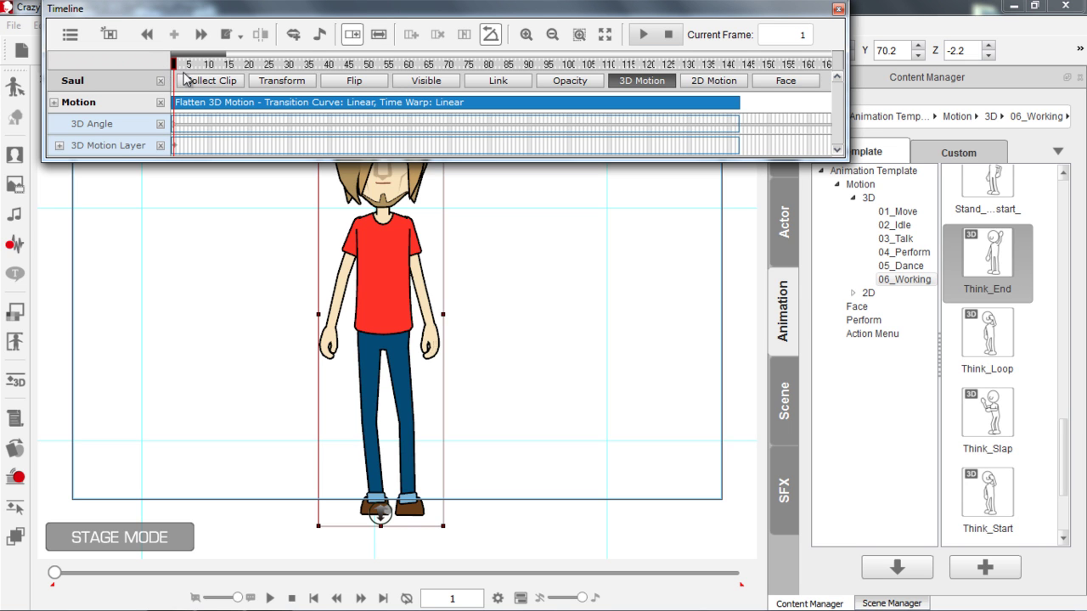
Open the 3D Motion Key Editor for Saul and close the timeline.
{"action": "left_click_drag", "start_coordinate": [609, 15], "coordinate": [806, 13]}
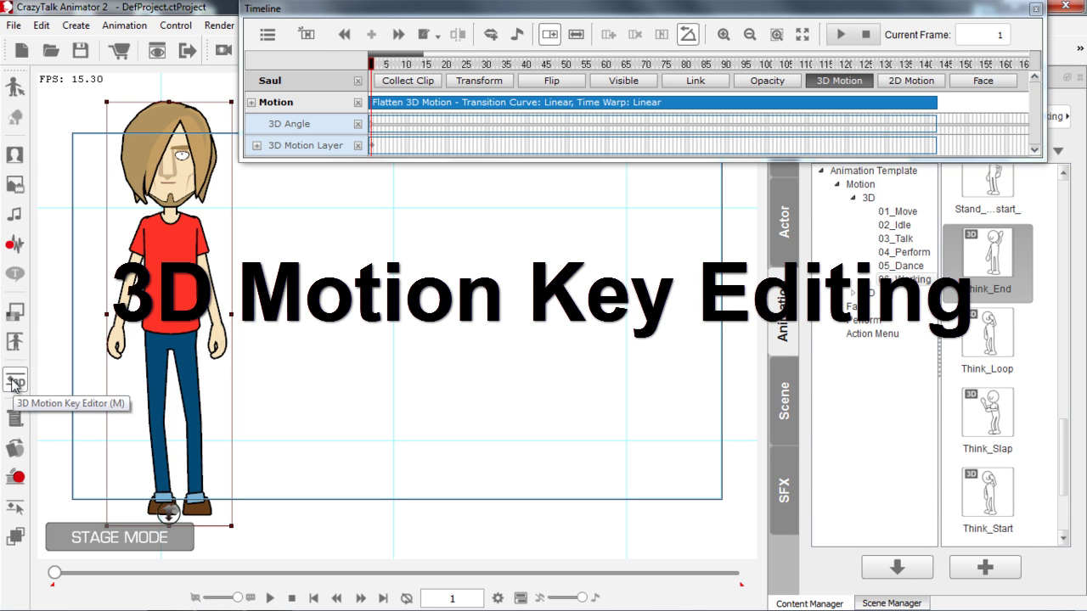
{"action": "left_click", "coordinate": [15, 382]}
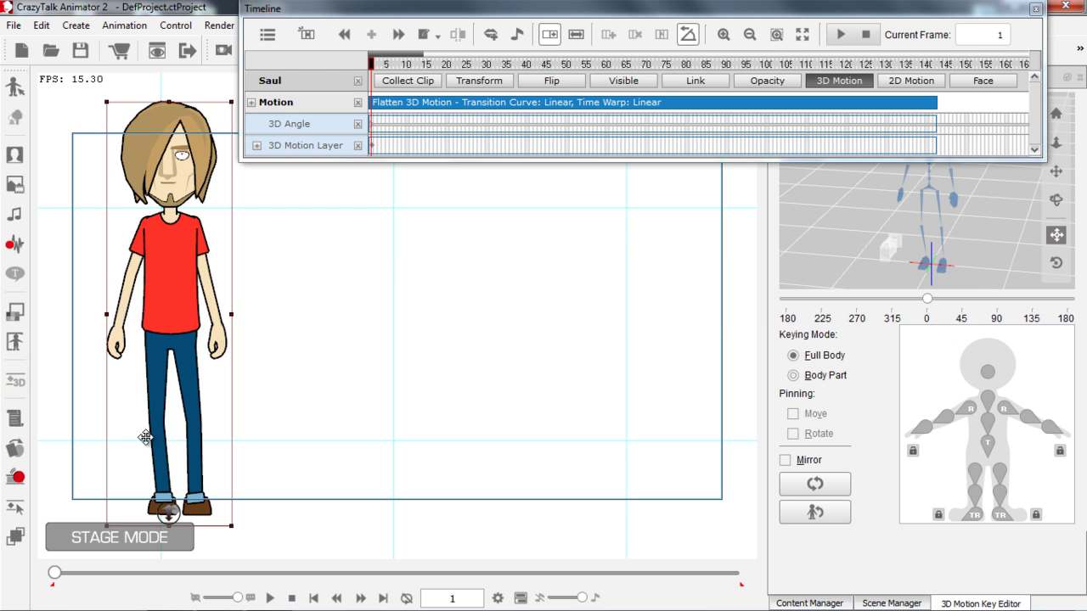
{"action": "left_click", "coordinate": [1036, 9]}
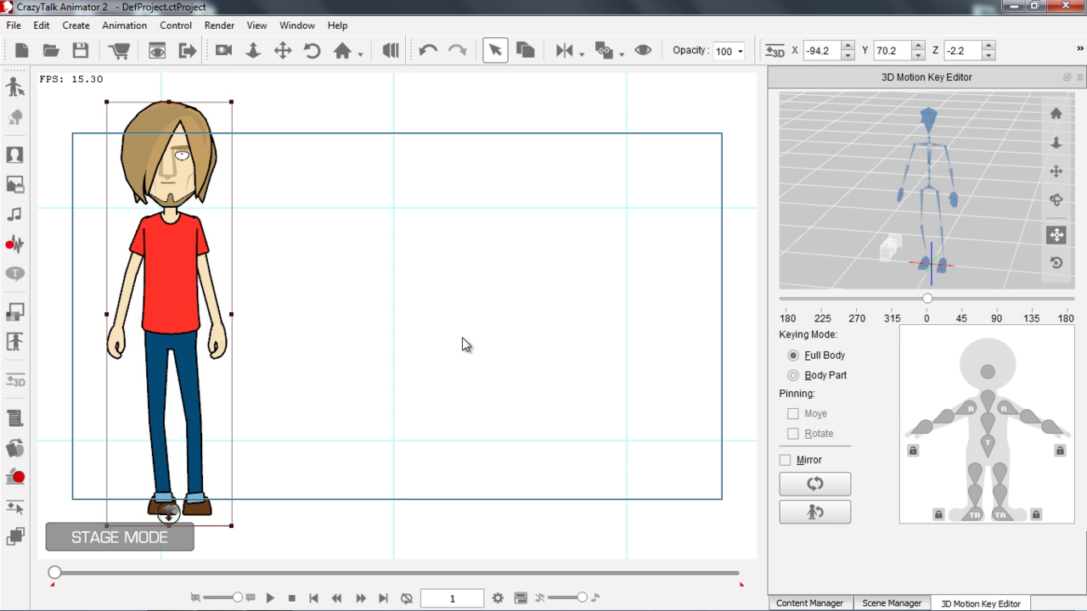
{"action": "left_click_drag", "start_coordinate": [368, 356], "coordinate": [543, 345]}
{"action": "left_click_drag", "start_coordinate": [496, 377], "coordinate": [568, 432]}
{"action": "left_click_drag", "start_coordinate": [524, 465], "coordinate": [492, 381]}
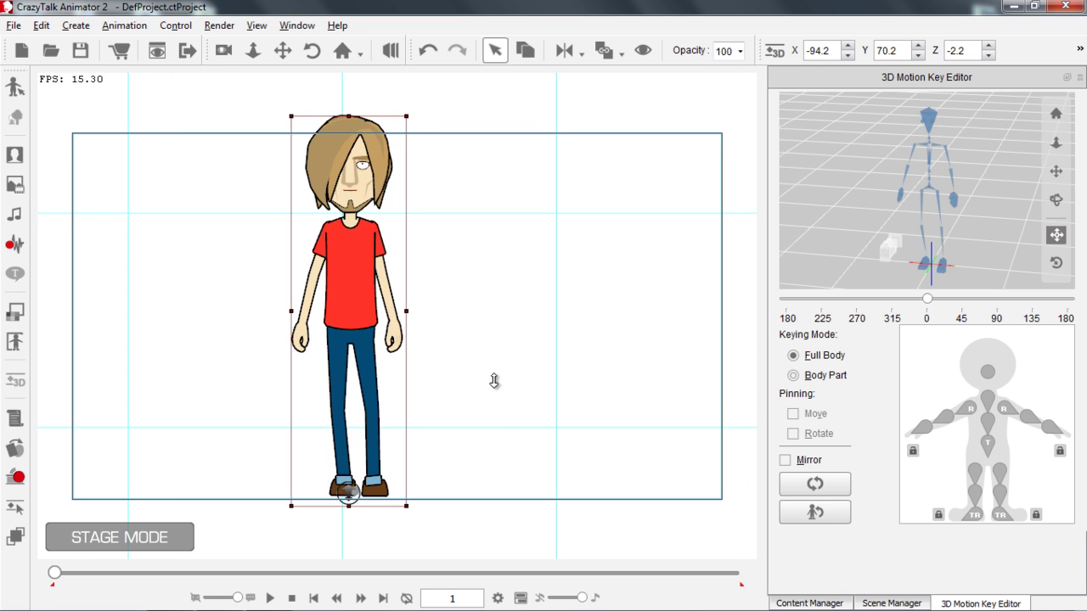
Turn the character to an angle of about 135°, preview the motion, and return the angle to 0.
{"action": "left_click_drag", "start_coordinate": [929, 302], "coordinate": [1023, 316]}
{"action": "left_click", "coordinate": [271, 599]}
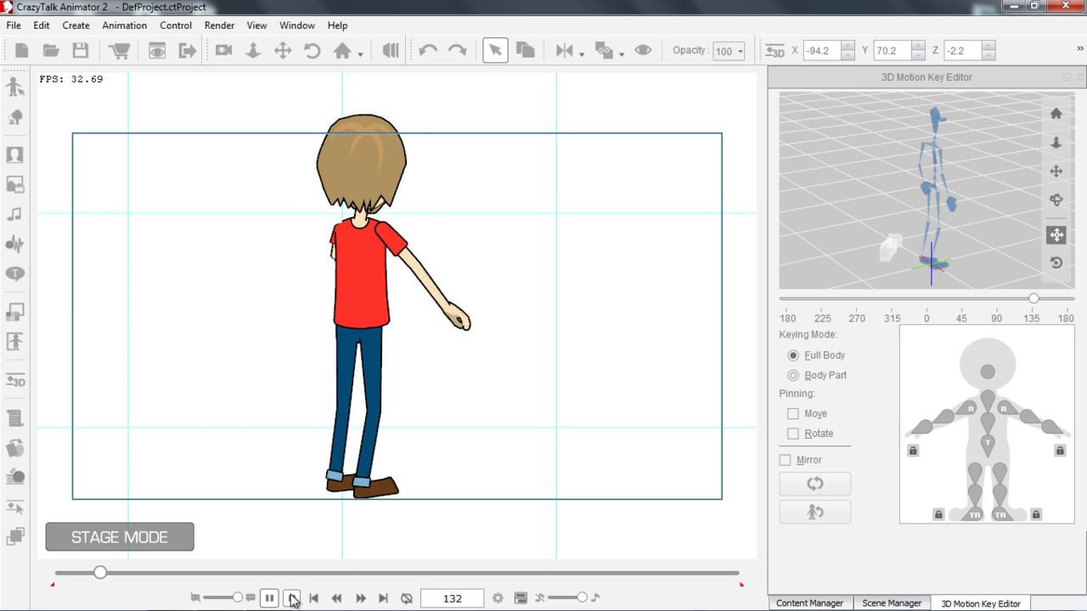
{"action": "left_click", "coordinate": [291, 598]}
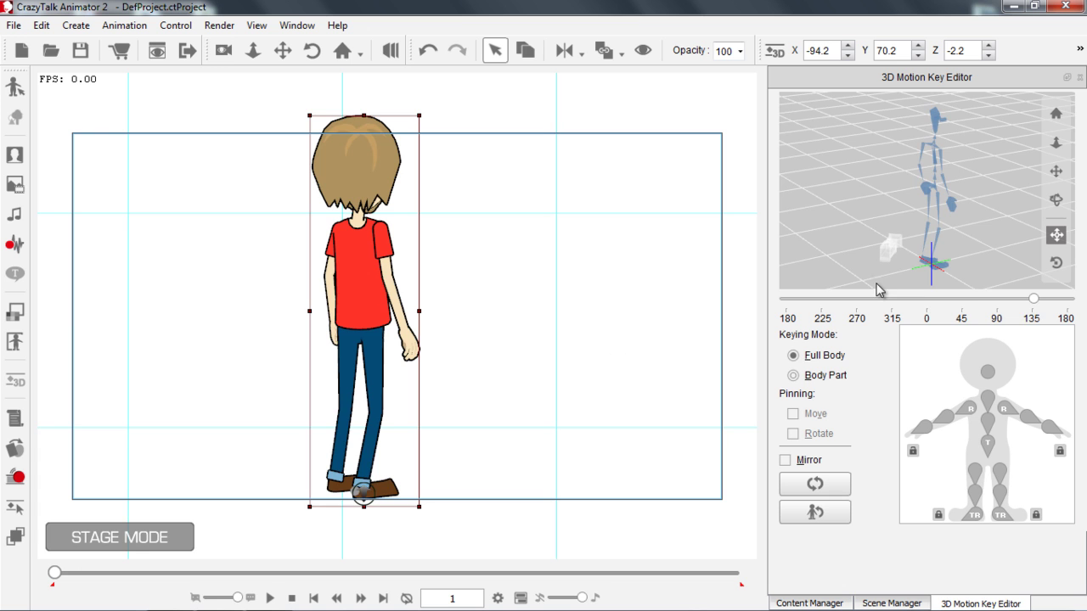
{"action": "left_click_drag", "start_coordinate": [1004, 301], "coordinate": [926, 299]}
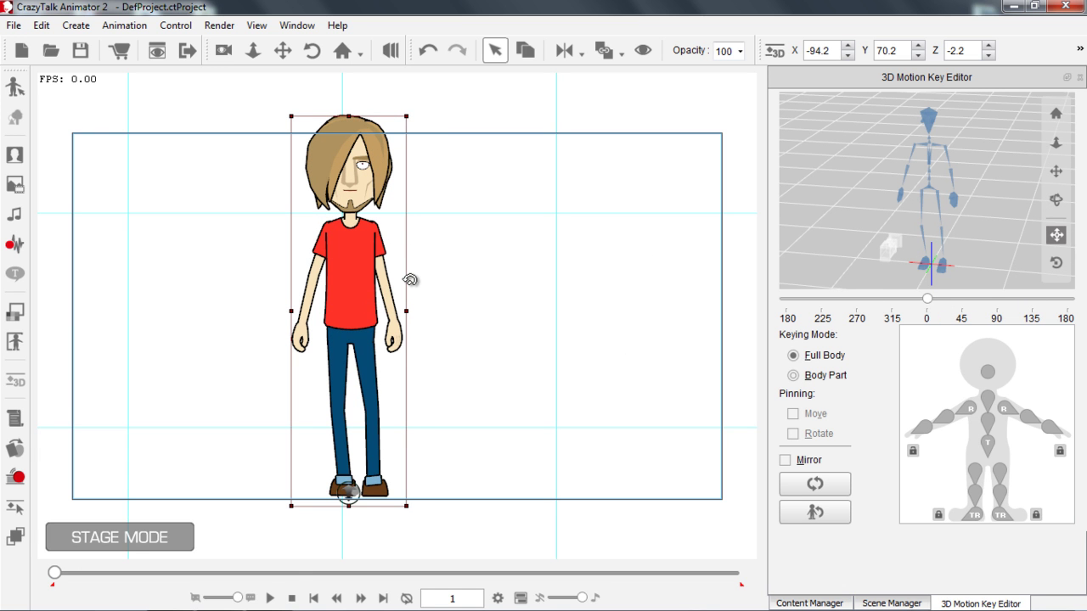
Play the motion facing front and pause it at frame 113.
{"action": "left_click", "coordinate": [270, 599]}
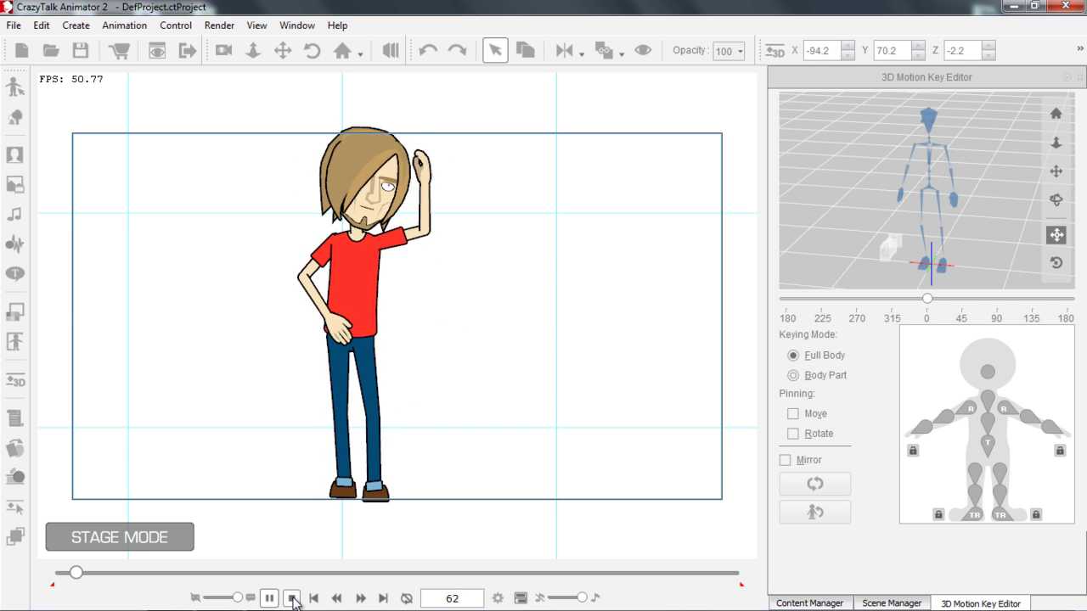
{"action": "left_click", "coordinate": [270, 599]}
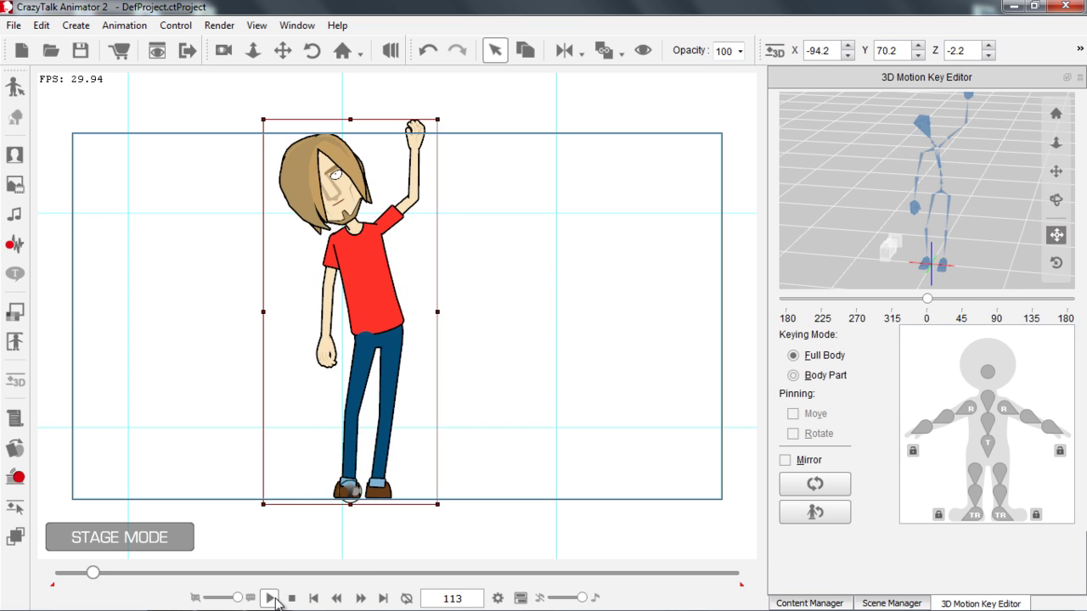
Open the timeline and add a key on Saul's 3D Motion Layer track at frame 87.
{"action": "left_click", "coordinate": [93, 575]}
{"action": "left_click_drag", "start_coordinate": [92, 575], "coordinate": [81, 578]}
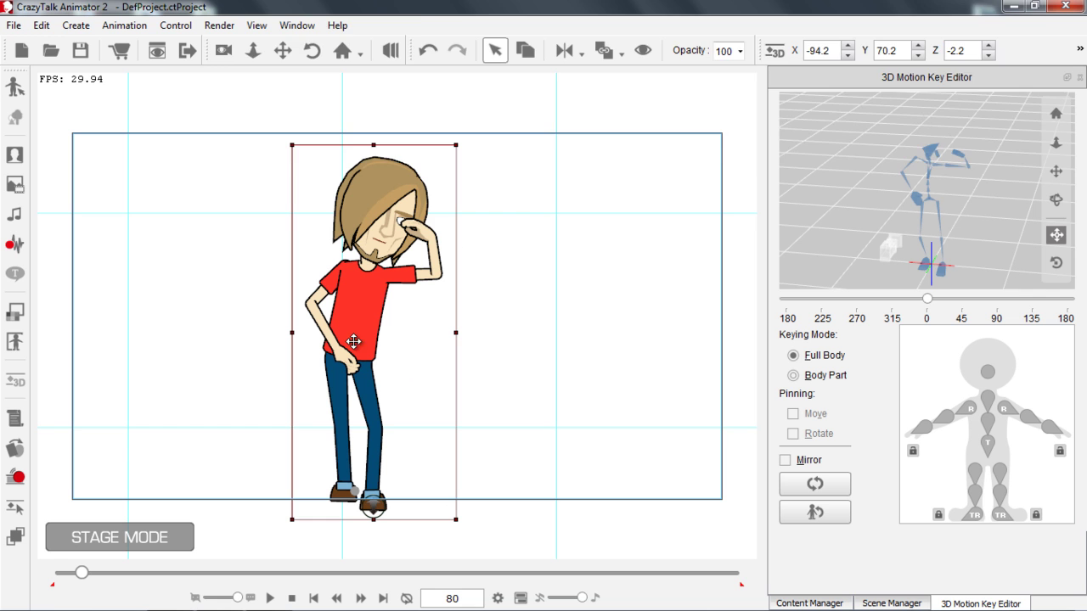
{"action": "key", "text": "F3"}
{"action": "left_click_drag", "start_coordinate": [573, 13], "coordinate": [342, 18]}
{"action": "left_click", "coordinate": [447, 72]}
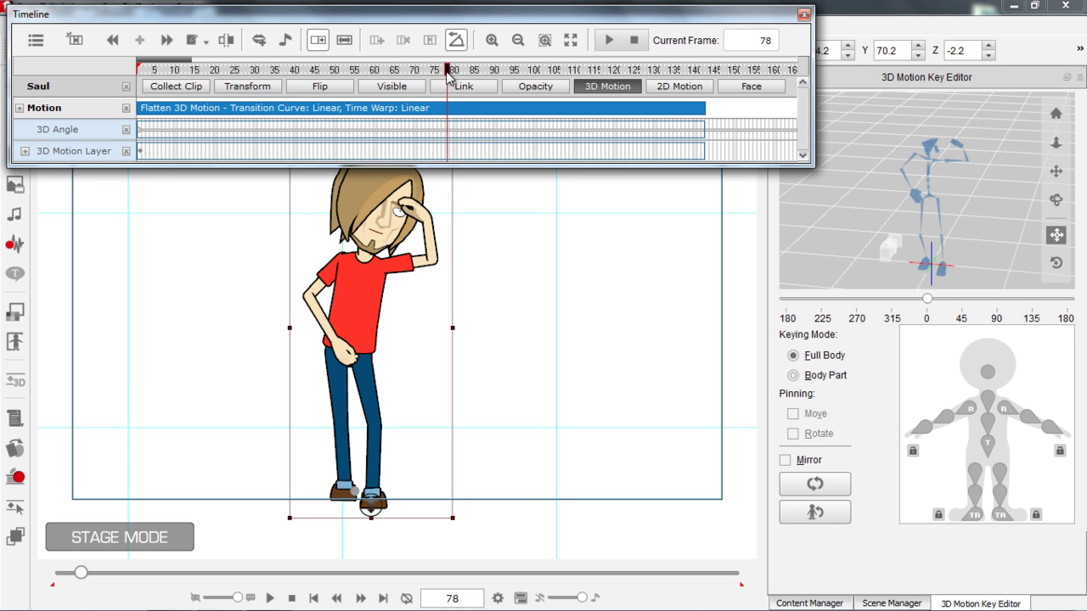
{"action": "left_click_drag", "start_coordinate": [436, 74], "coordinate": [482, 77]}
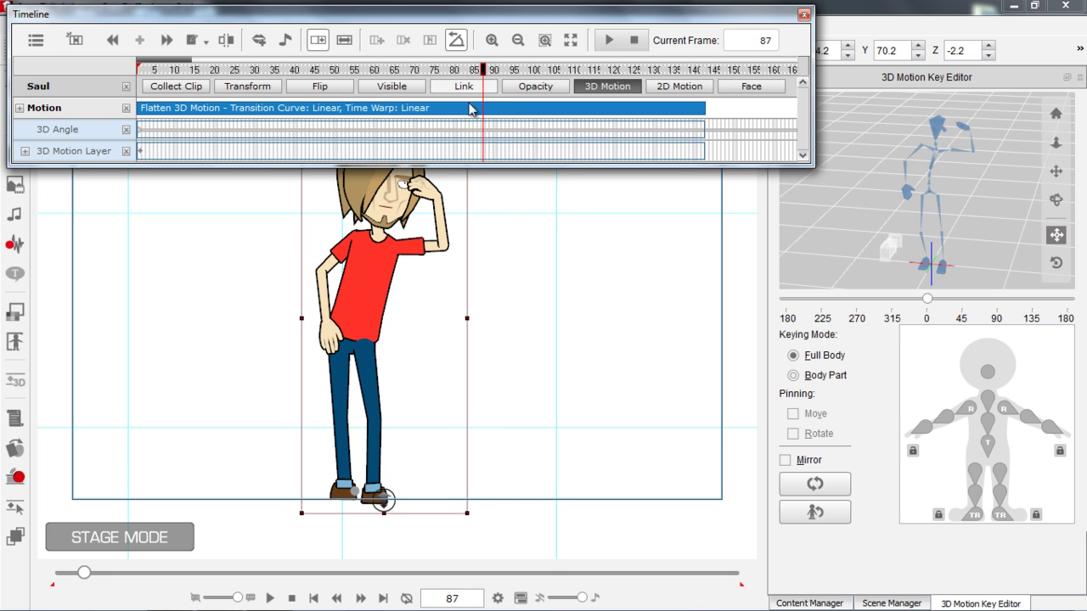
{"action": "left_click", "coordinate": [482, 154]}
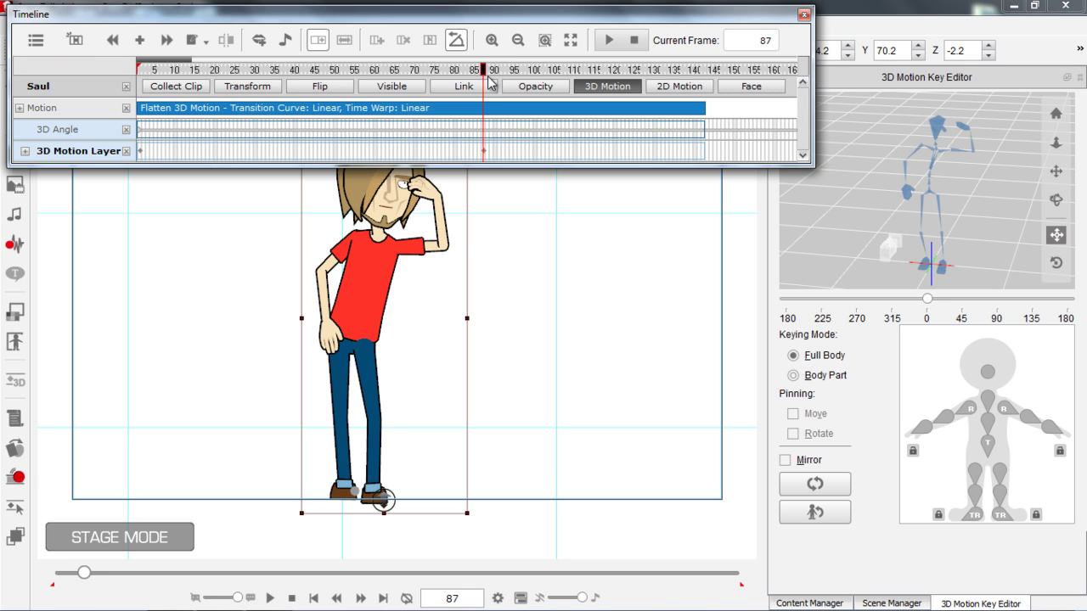
At frame 92, select the dummy's head in the 3D Motion Key Editor and rotate it slightly downward.
{"action": "left_click_drag", "start_coordinate": [488, 74], "coordinate": [503, 74]}
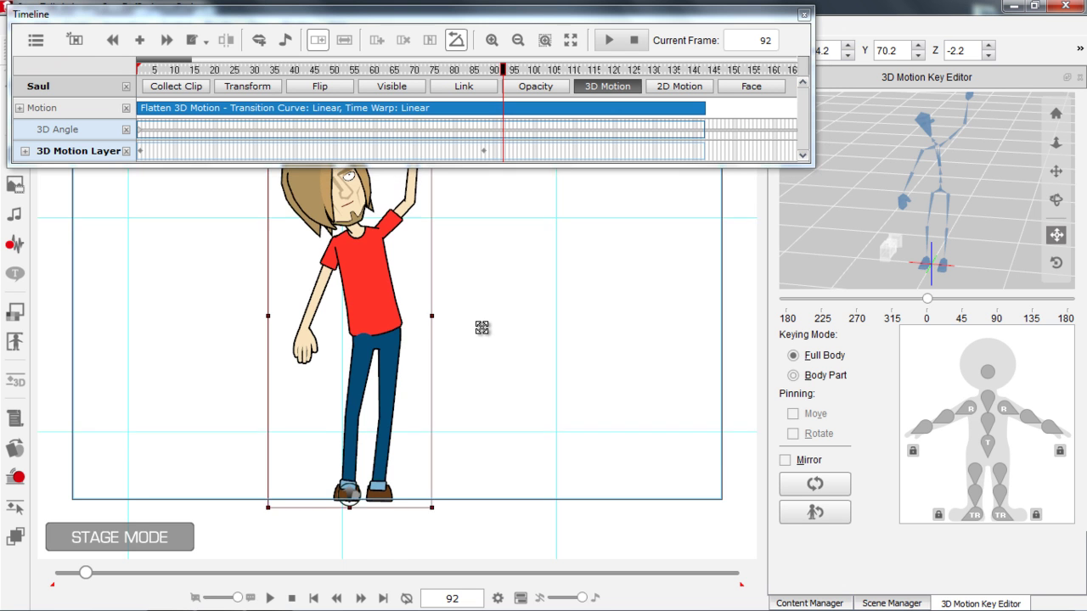
{"action": "left_click_drag", "start_coordinate": [483, 327], "coordinate": [489, 389]}
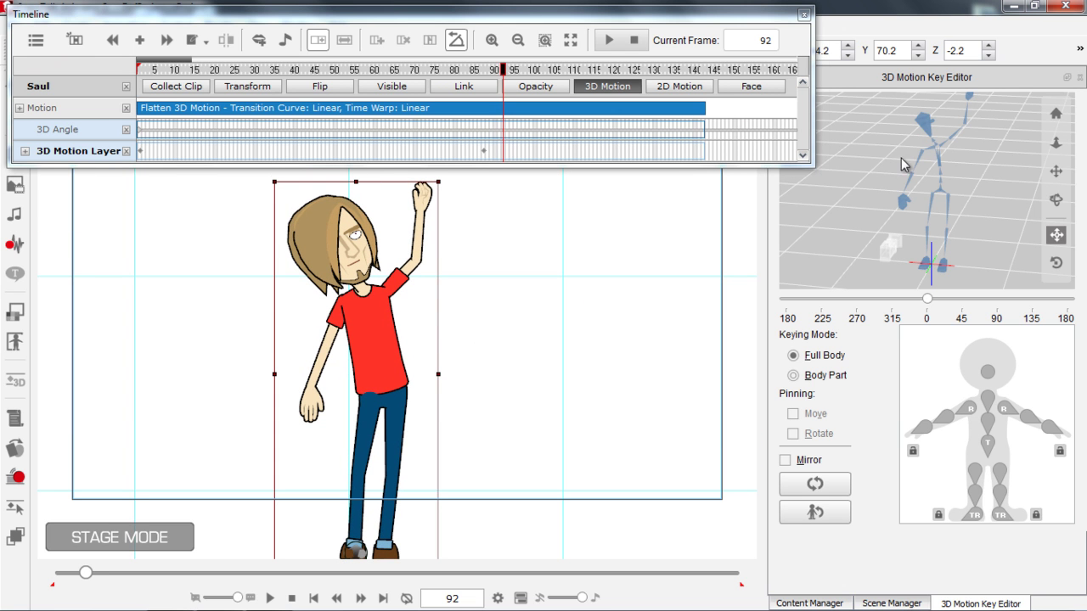
{"action": "left_click", "coordinate": [927, 129]}
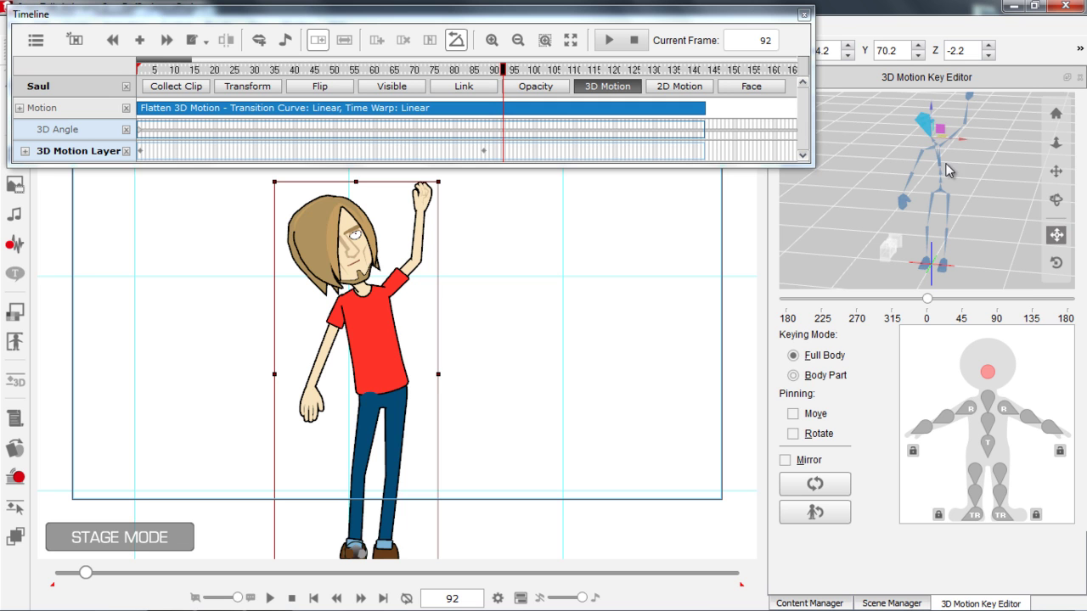
{"action": "key", "text": "e"}
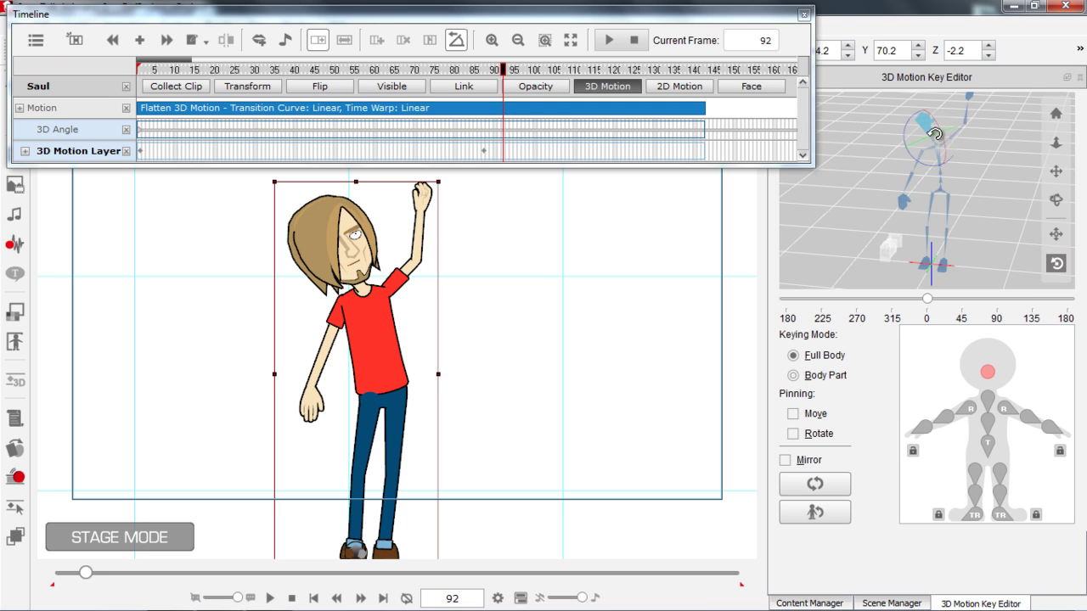
{"action": "left_click_drag", "start_coordinate": [934, 133], "coordinate": [914, 147]}
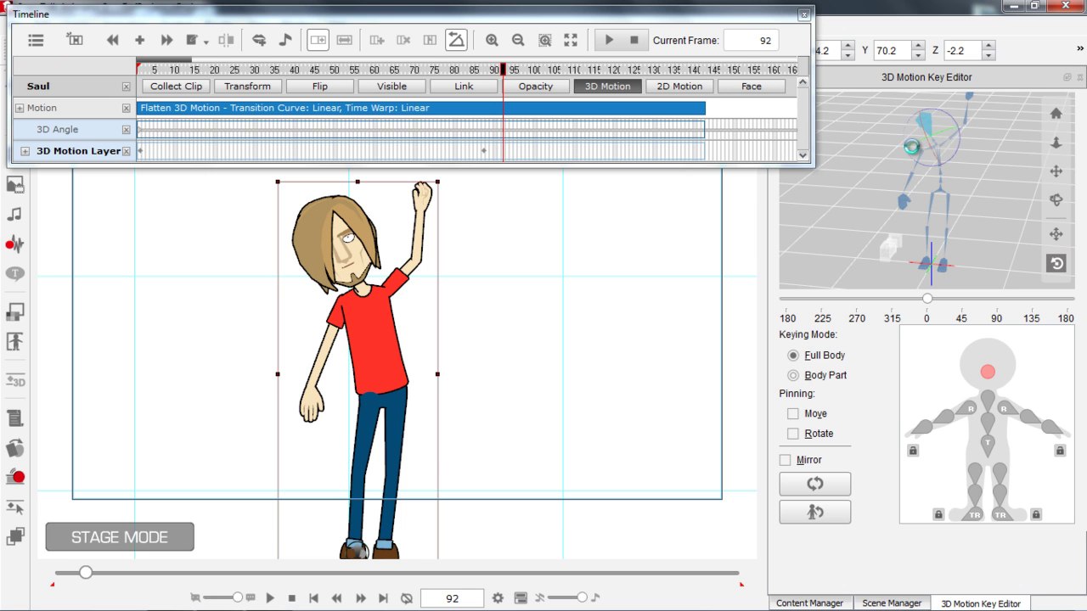
Play the motion from frame 86 to check the head rotation, pausing along the way.
{"action": "left_click", "coordinate": [479, 70]}
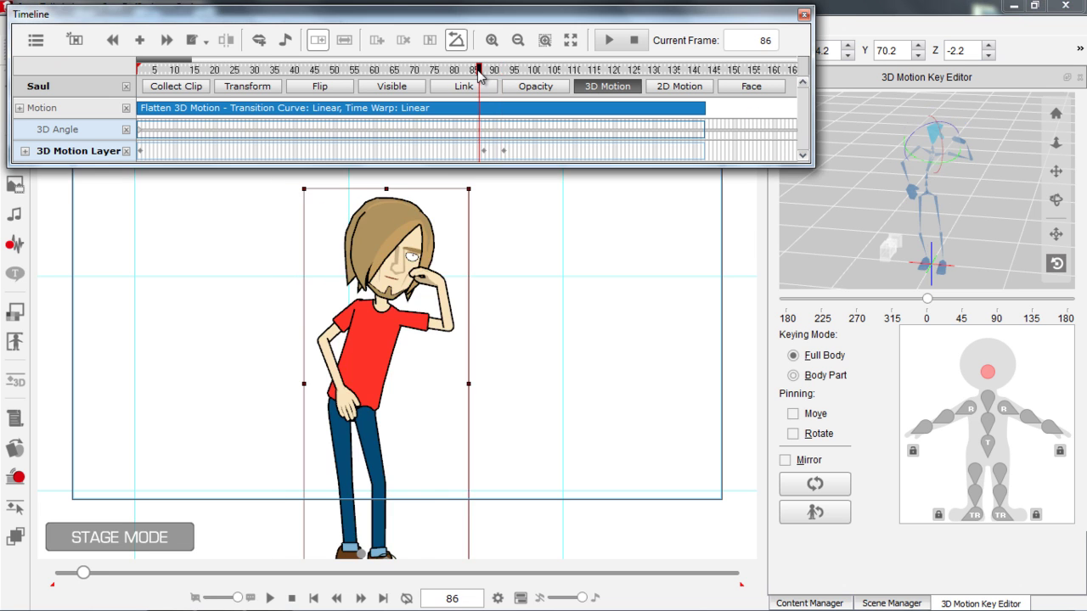
{"action": "key", "text": "space"}
{"action": "key", "text": "space"}
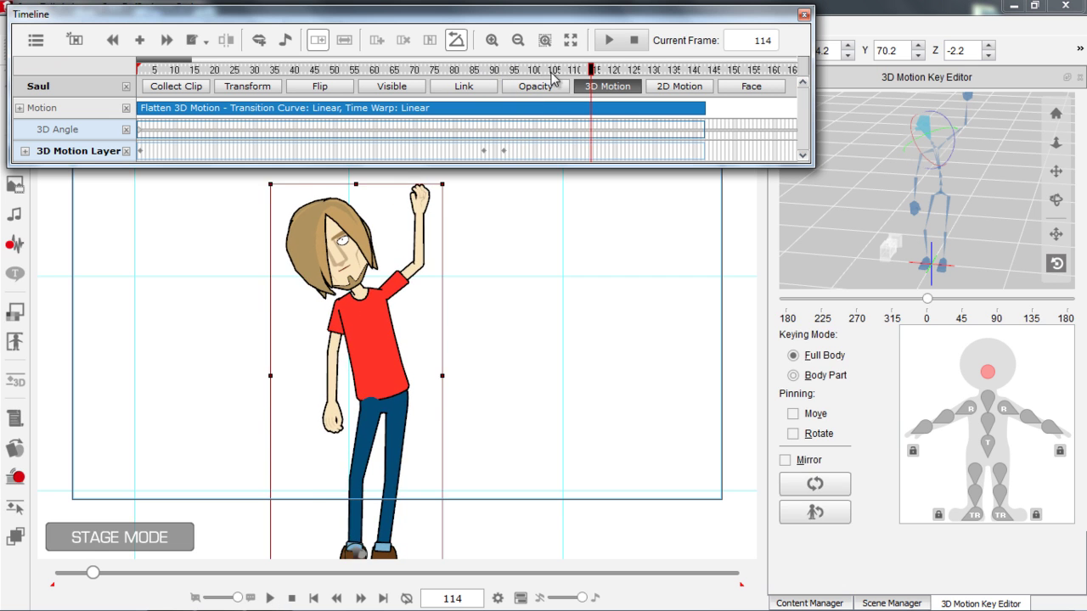
{"action": "key", "text": "space"}
{"action": "key", "text": "space"}
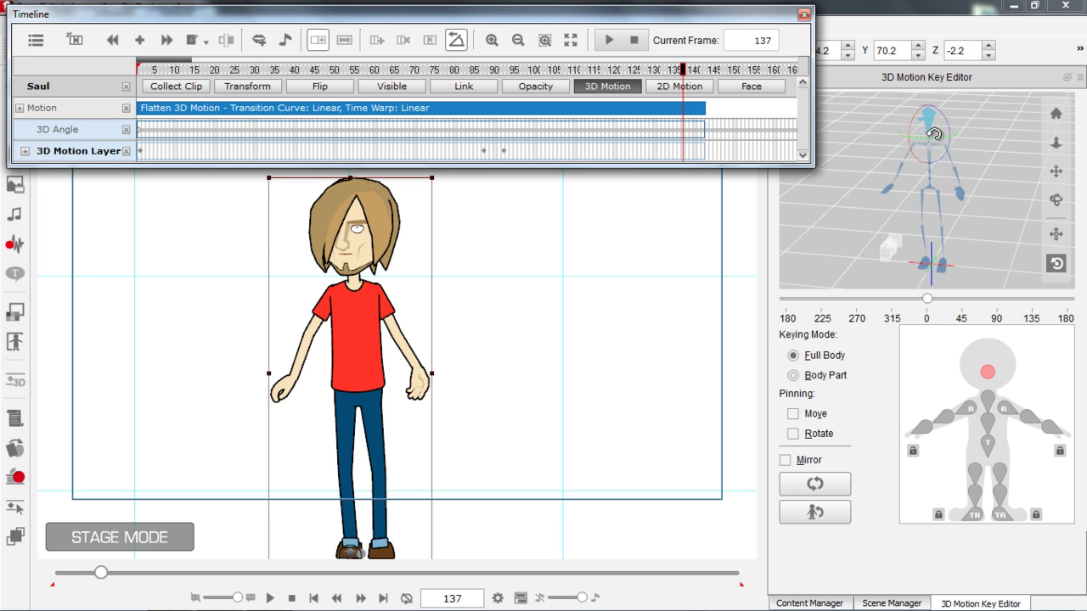
Reset the 3D motion adjustment at frame 142, near the end of the flattened clip.
{"action": "left_click", "coordinate": [659, 70]}
{"action": "left_click_drag", "start_coordinate": [660, 71], "coordinate": [701, 74]}
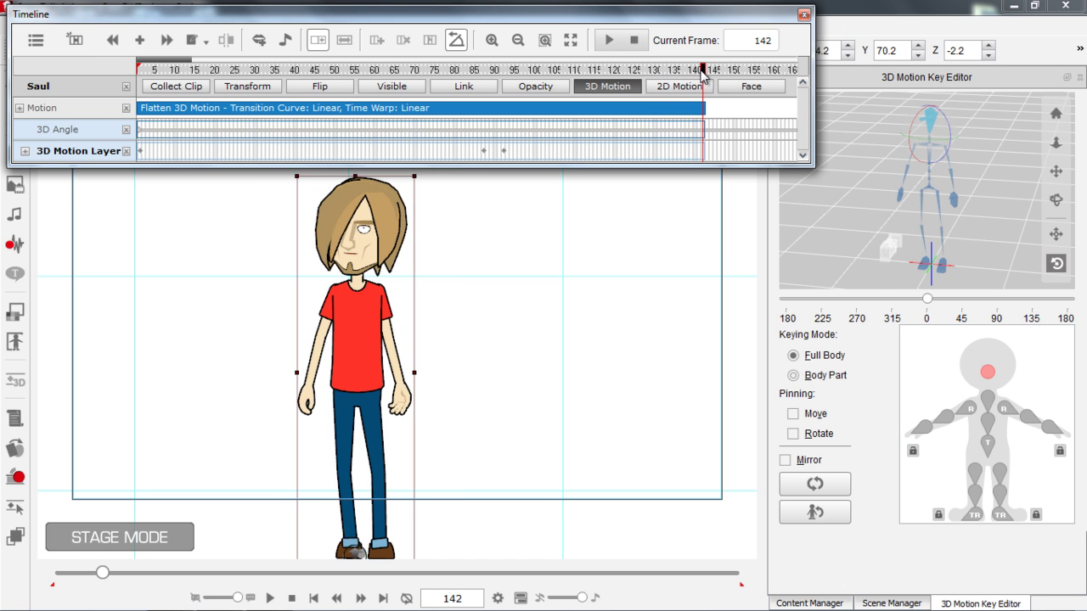
{"action": "left_click", "coordinate": [814, 487]}
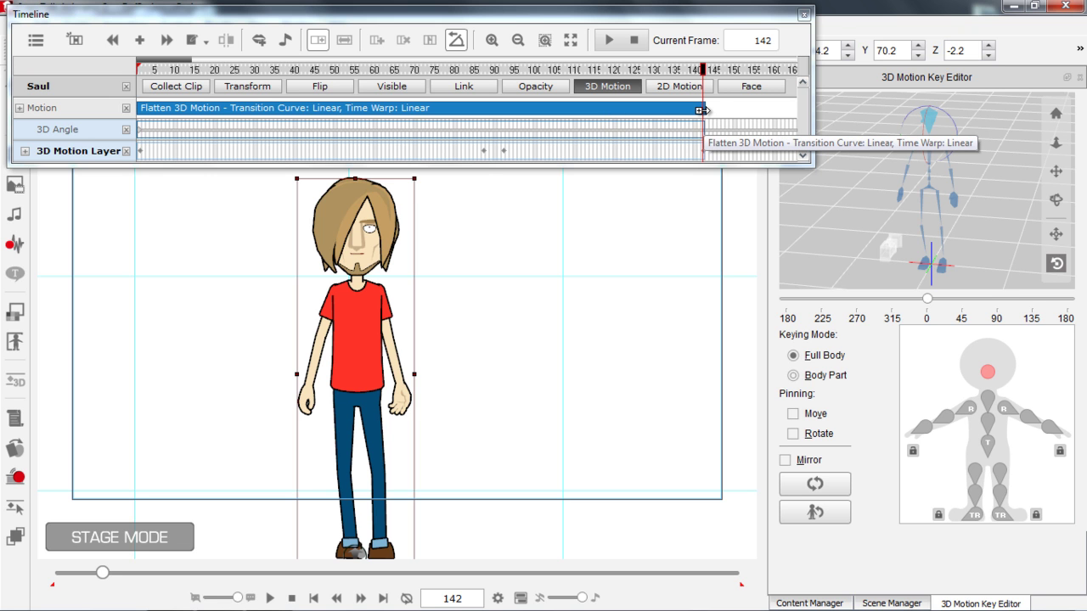
Play the clip from about frame 85 to review the head motion and return to frame 1.
{"action": "left_click", "coordinate": [474, 71]}
{"action": "key", "text": "space"}
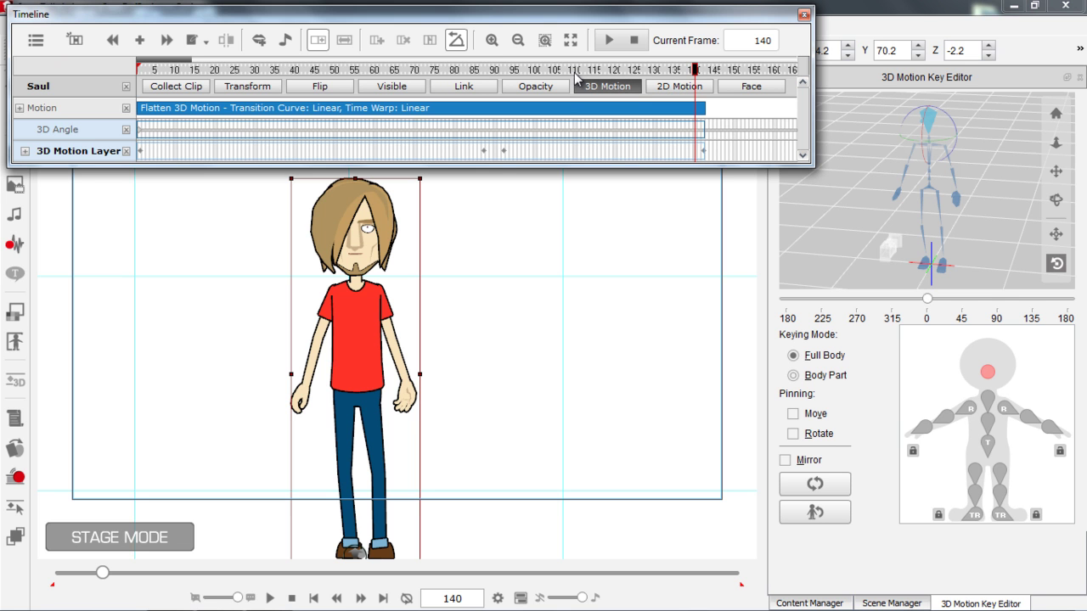
{"action": "left_click_drag", "start_coordinate": [553, 73], "coordinate": [137, 68]}
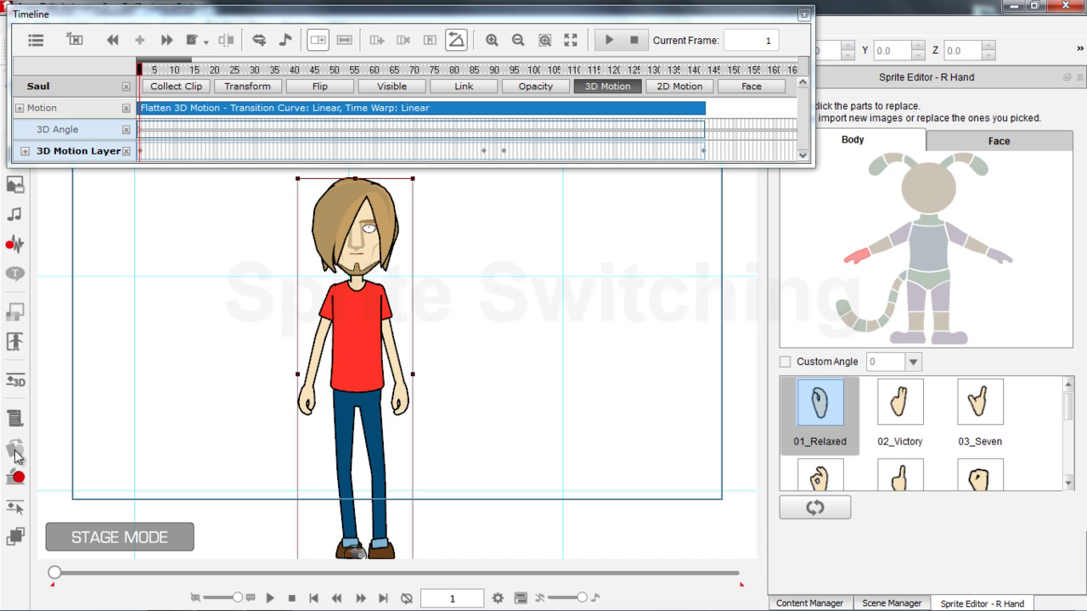
Open the Sprite Editor for Saul and replace the 3D Motion tracks in the timeline with the 2D Motion tracks.
{"action": "left_click", "coordinate": [16, 450]}
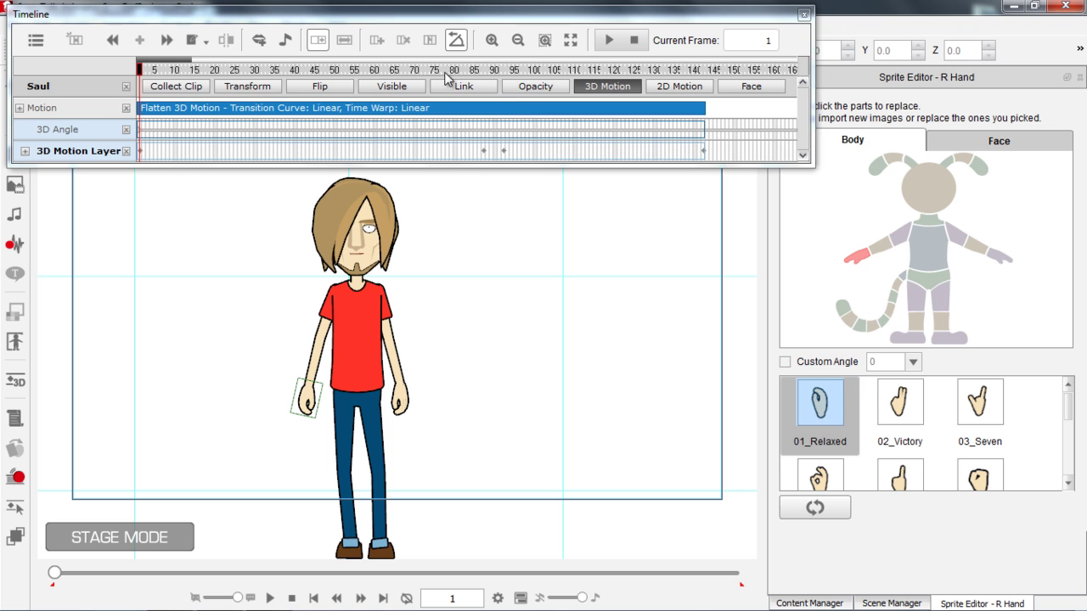
{"action": "left_click", "coordinate": [607, 88]}
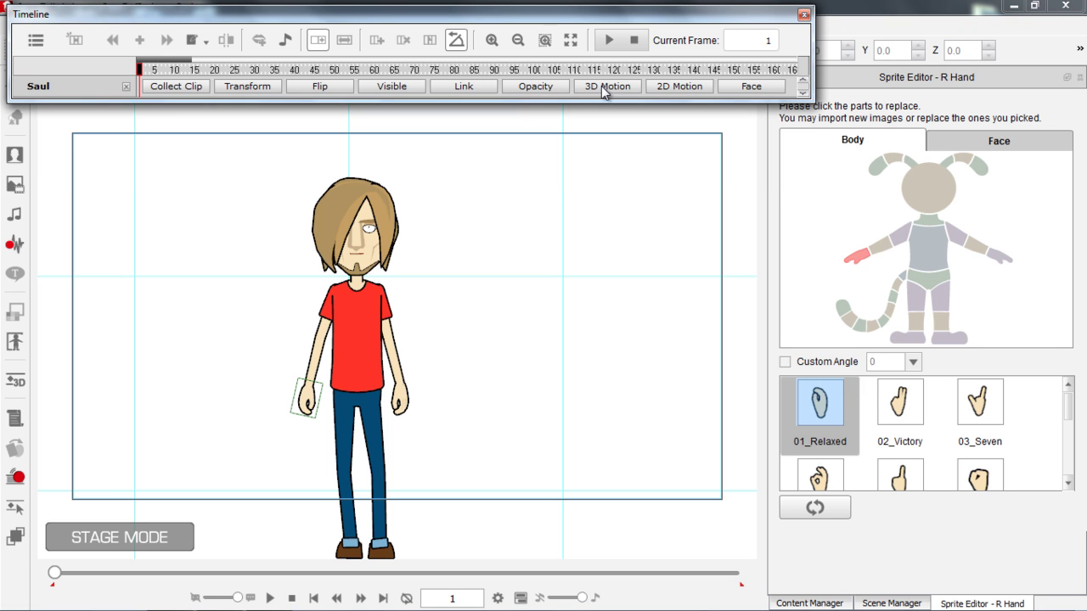
{"action": "left_click", "coordinate": [677, 88]}
{"action": "left_click_drag", "start_coordinate": [212, 17], "coordinate": [209, 11]}
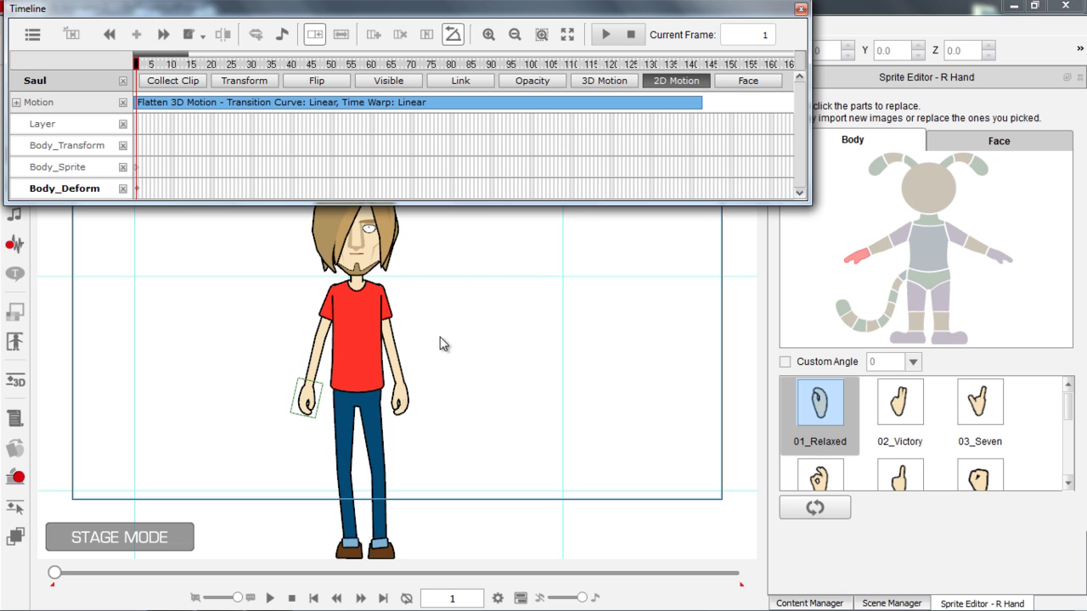
{"action": "scroll", "coordinate": [437, 365], "scroll_direction": "down", "scroll_amount": 3}
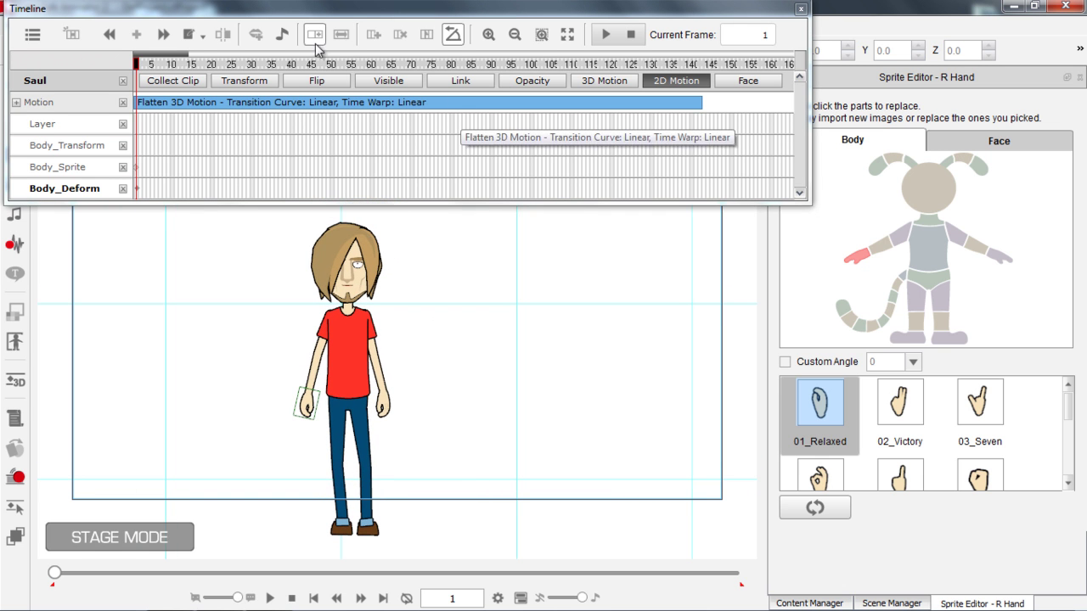
Preview the motion, stop at frame 90, and switch the raised left hand's sprite to 05_One.
{"action": "left_click", "coordinate": [272, 67]}
{"action": "key", "text": "space"}
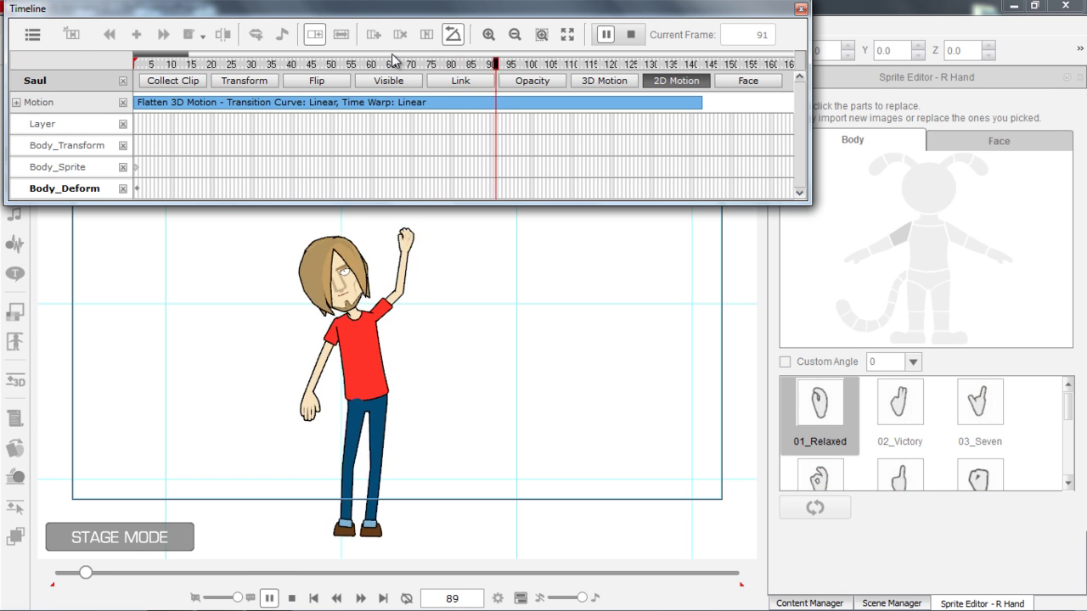
{"action": "key", "text": "space"}
{"action": "left_click_drag", "start_coordinate": [513, 64], "coordinate": [492, 73]}
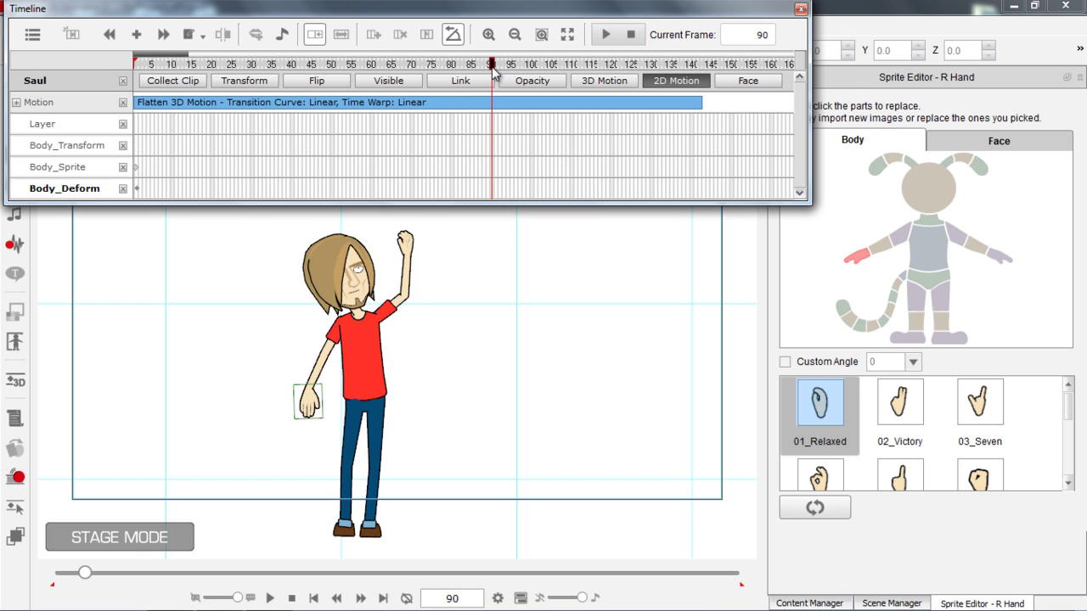
{"action": "left_click", "coordinate": [404, 247]}
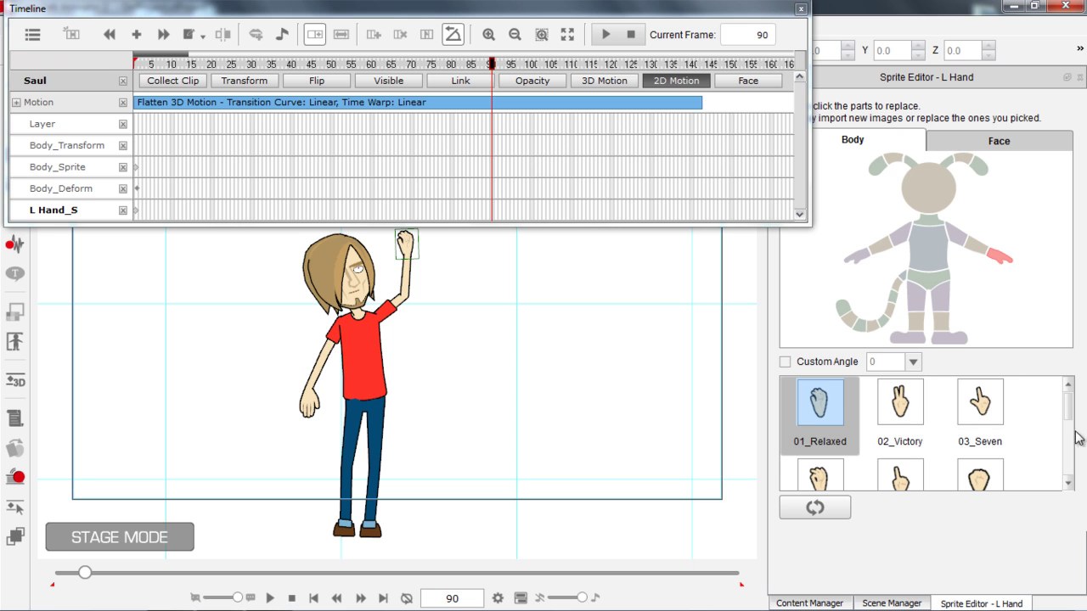
{"action": "scroll", "coordinate": [1073, 416], "scroll_direction": "down", "scroll_amount": 1}
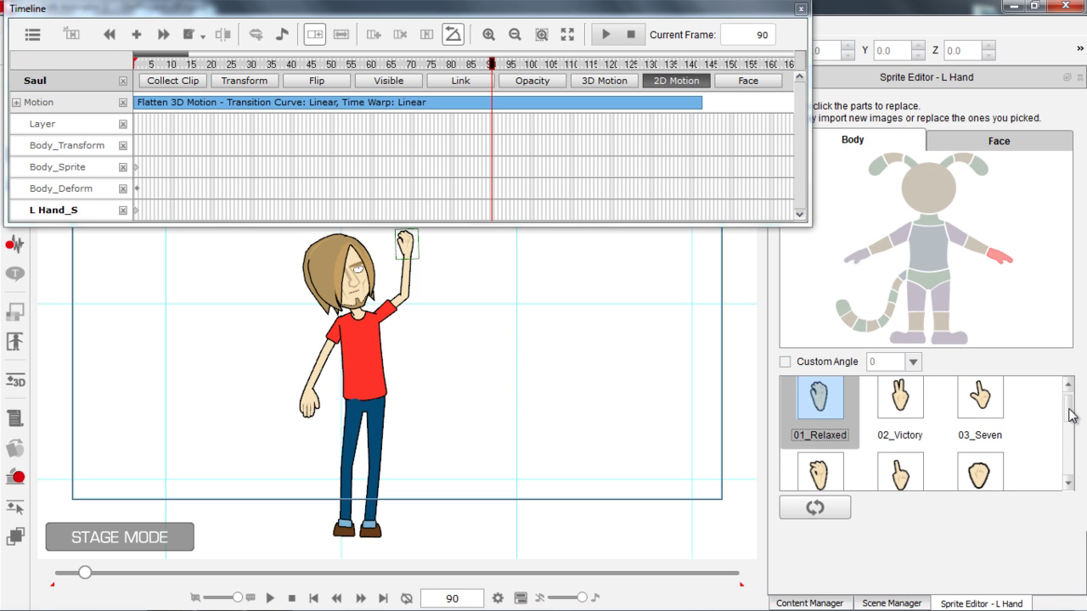
{"action": "left_click", "coordinate": [900, 471]}
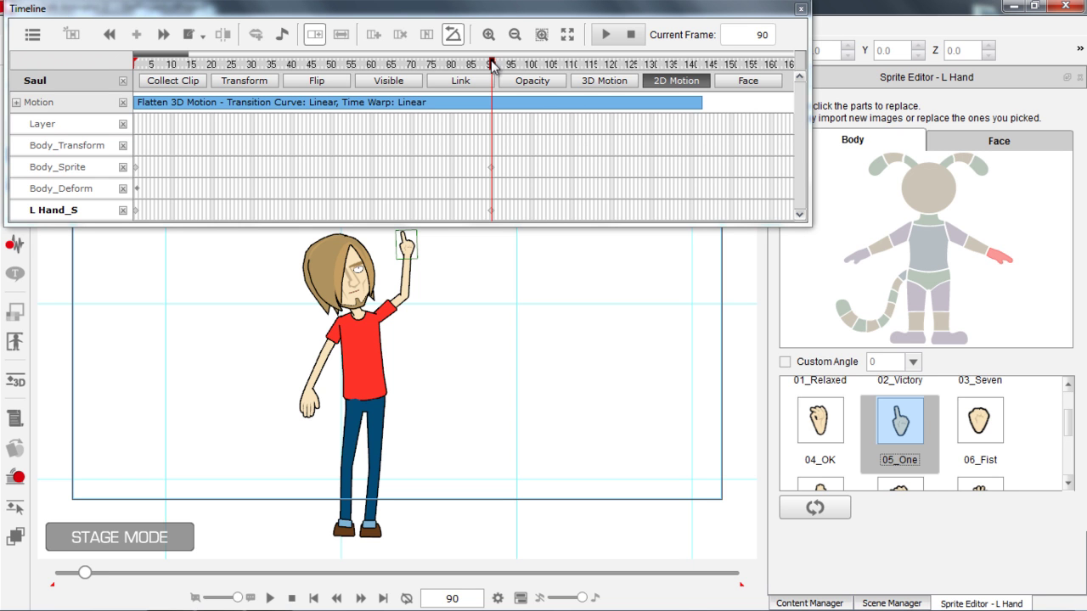
Preview the pointing hand and switch the left hand's sprite back to 01_Relaxed at frame 135.
{"action": "left_click_drag", "start_coordinate": [492, 67], "coordinate": [477, 66]}
{"action": "key", "text": "space"}
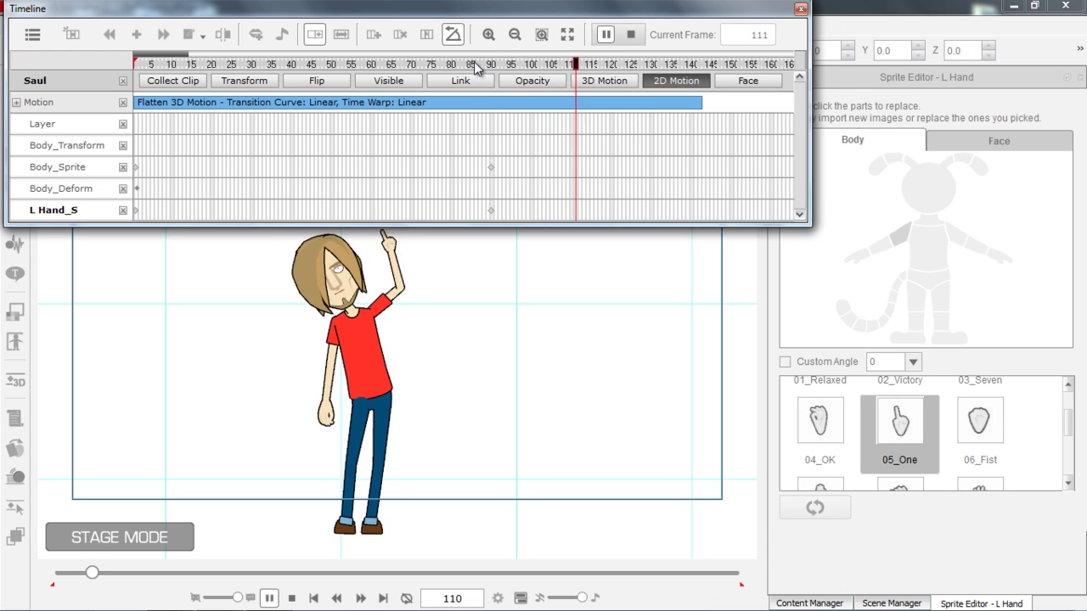
{"action": "left_click_drag", "start_coordinate": [649, 66], "coordinate": [672, 71]}
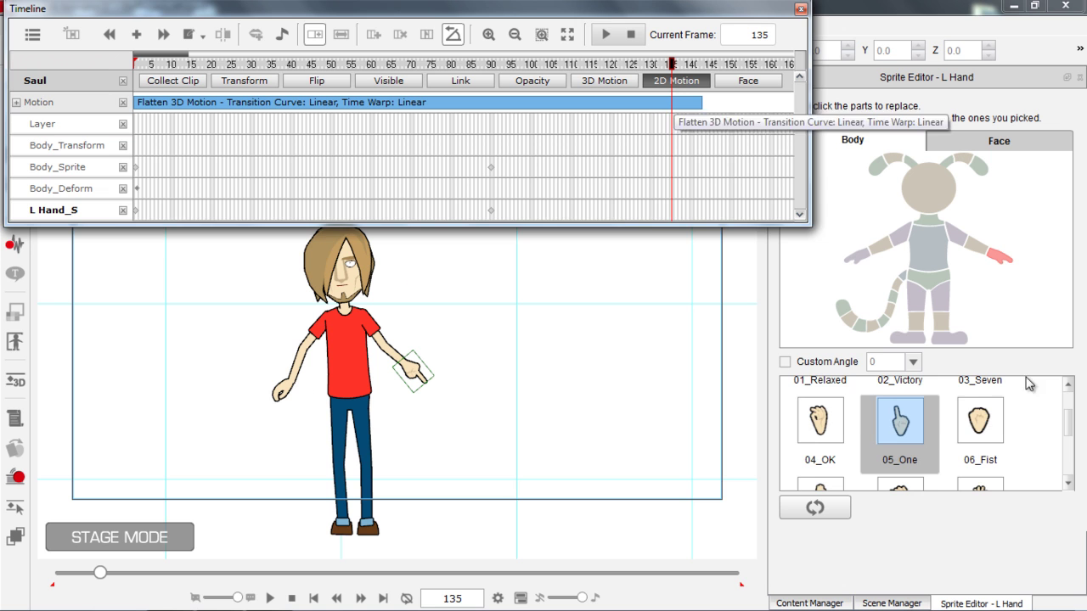
{"action": "scroll", "coordinate": [998, 416], "scroll_direction": "up", "scroll_amount": 2}
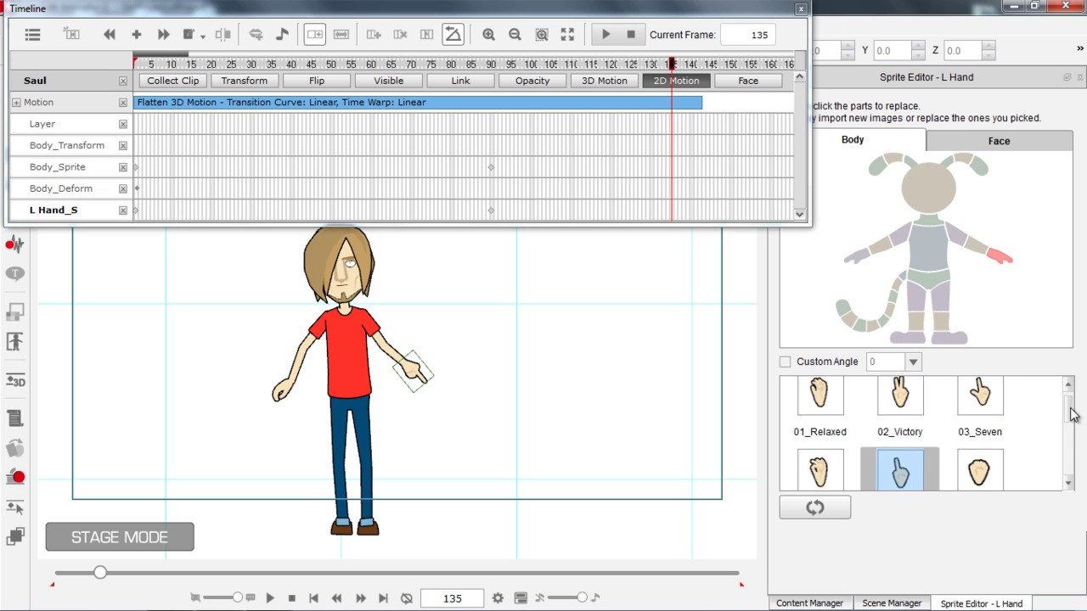
{"action": "left_click", "coordinate": [819, 405]}
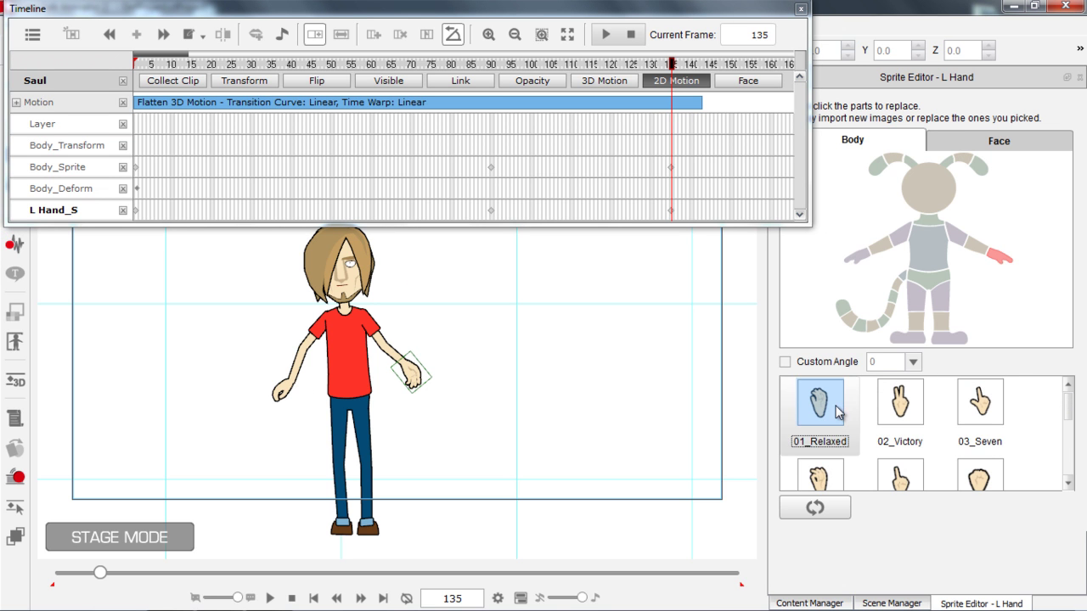
Play the motion from frame 90 to check both hand sprite changes.
{"action": "left_click", "coordinate": [491, 64]}
{"action": "key", "text": "space"}
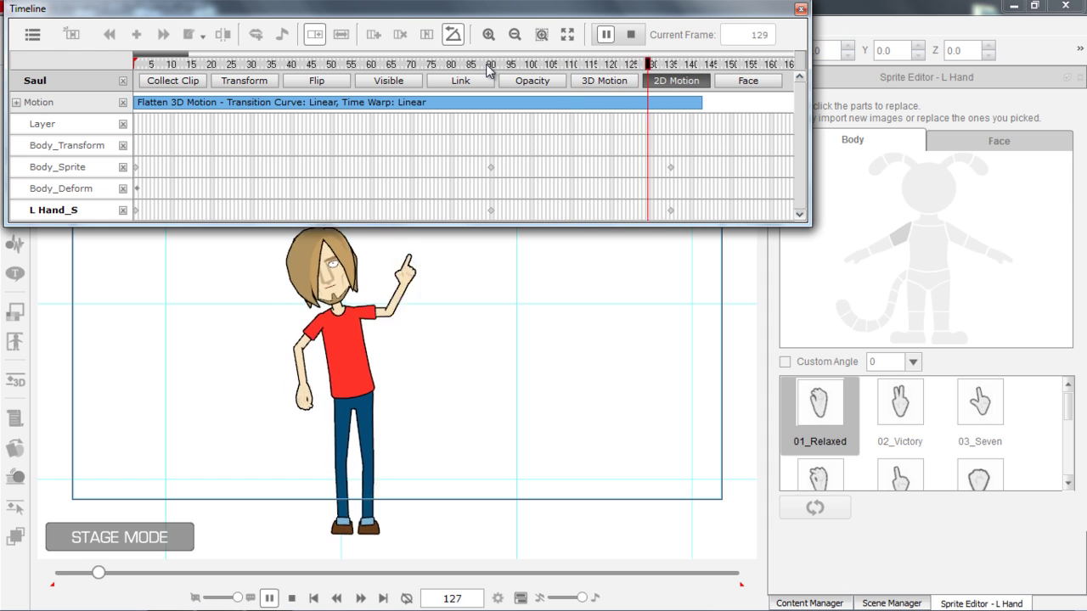
{"action": "key", "text": "space"}
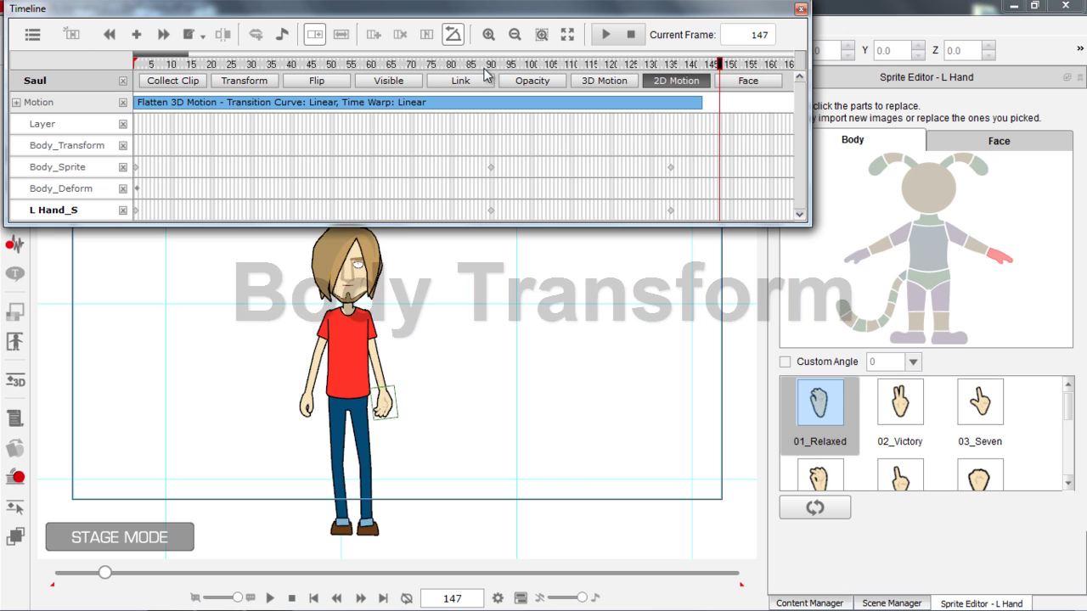
Return to frame 90, open the 2D Motion Key Editor for Saul, and switch it to Pose editing.
{"action": "left_click", "coordinate": [493, 66]}
{"action": "left_click", "coordinate": [491, 66]}
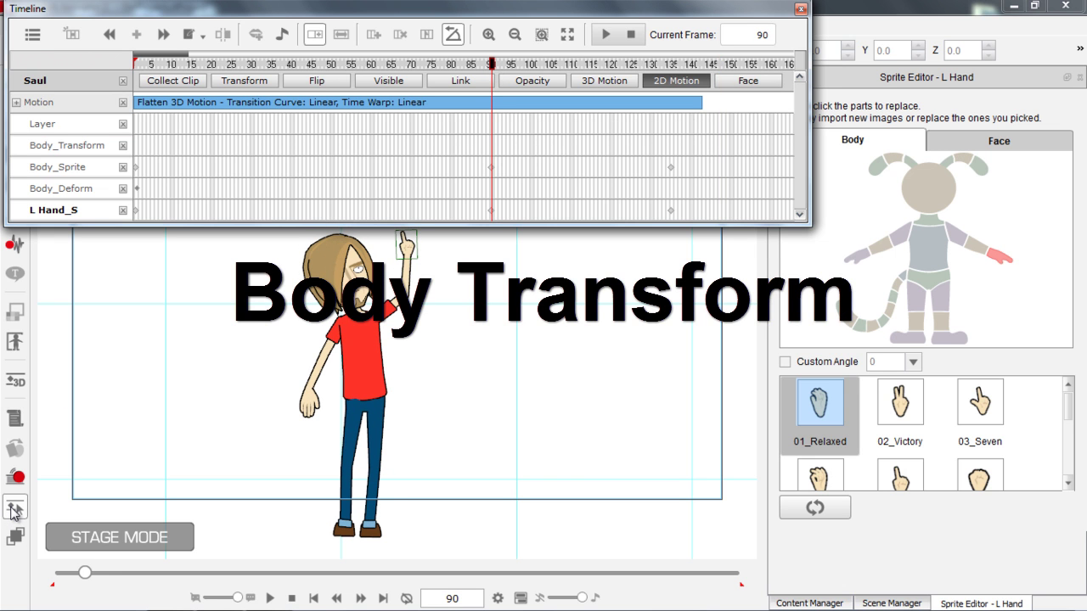
{"action": "left_click", "coordinate": [14, 509]}
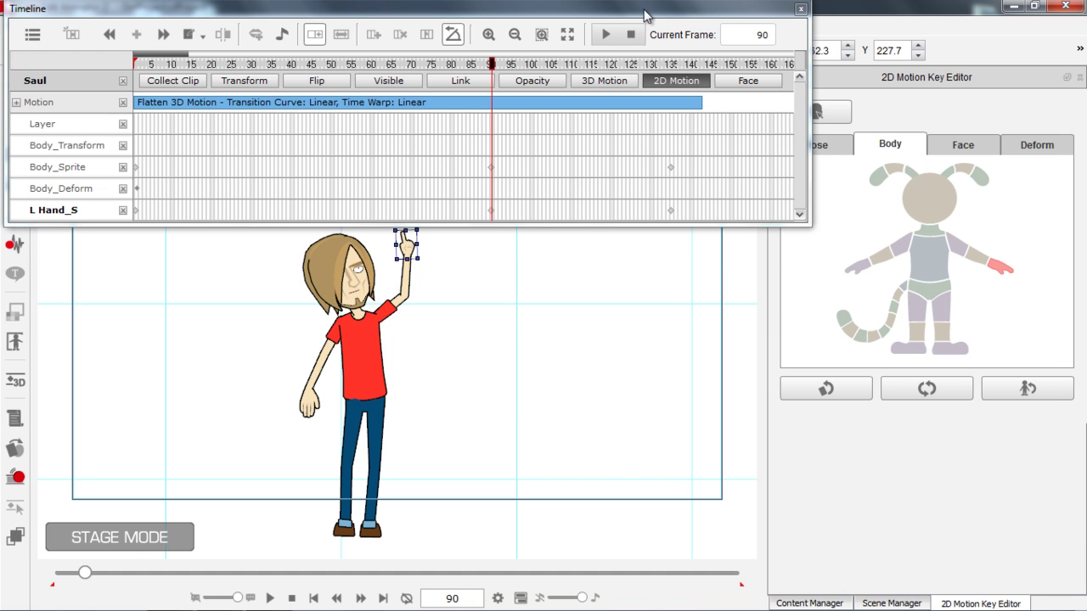
{"action": "left_click_drag", "start_coordinate": [645, 10], "coordinate": [608, 49]}
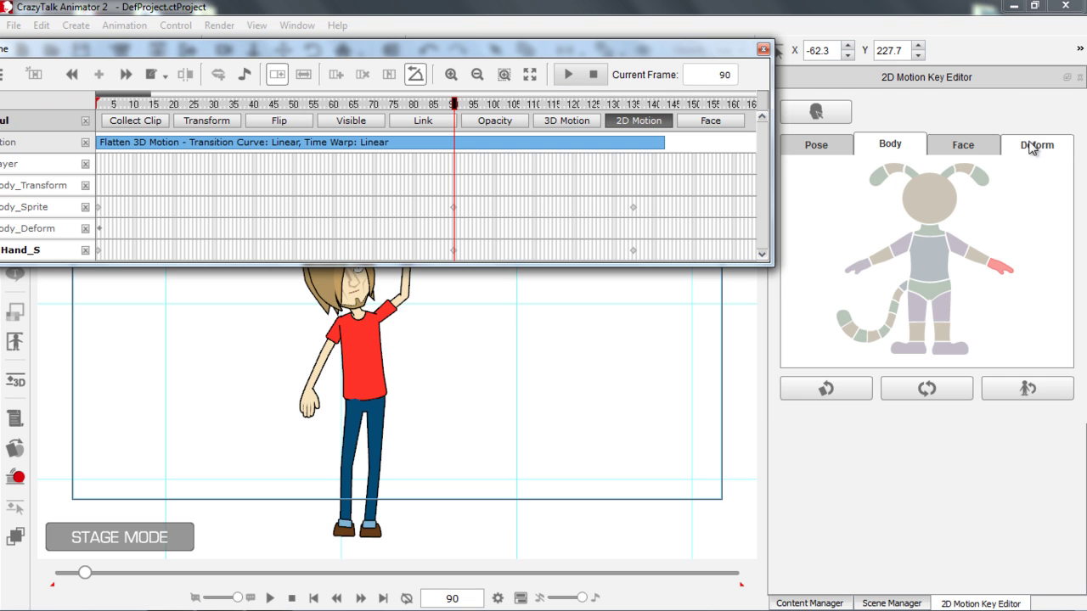
{"action": "left_click", "coordinate": [837, 146]}
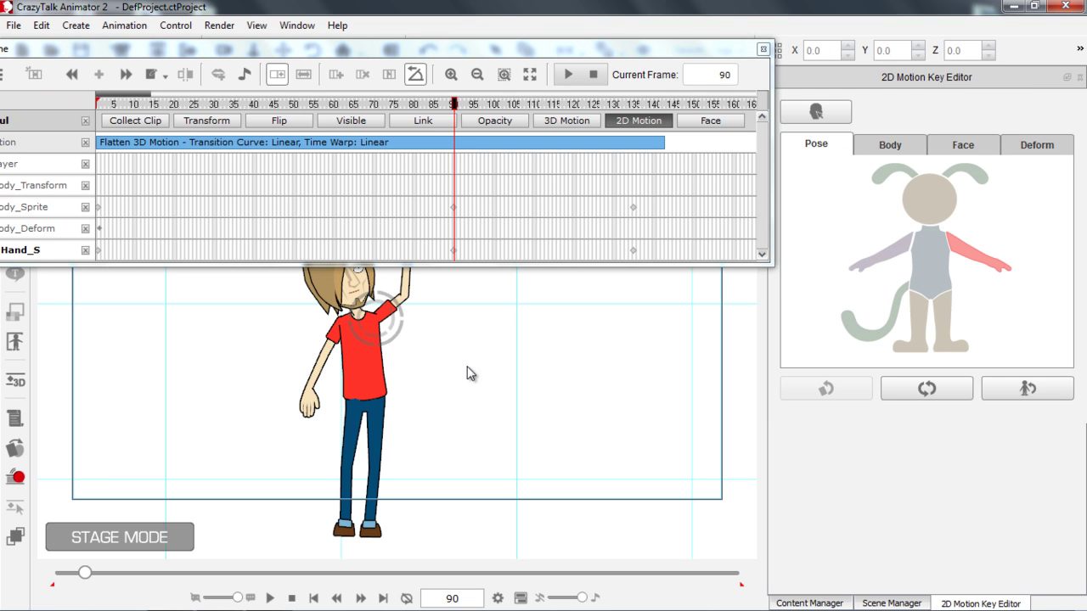
Look through the editor's Face and Deform modes, set it to Body editing, and reposition the Timeline clear of the character.
{"action": "left_click", "coordinate": [887, 151]}
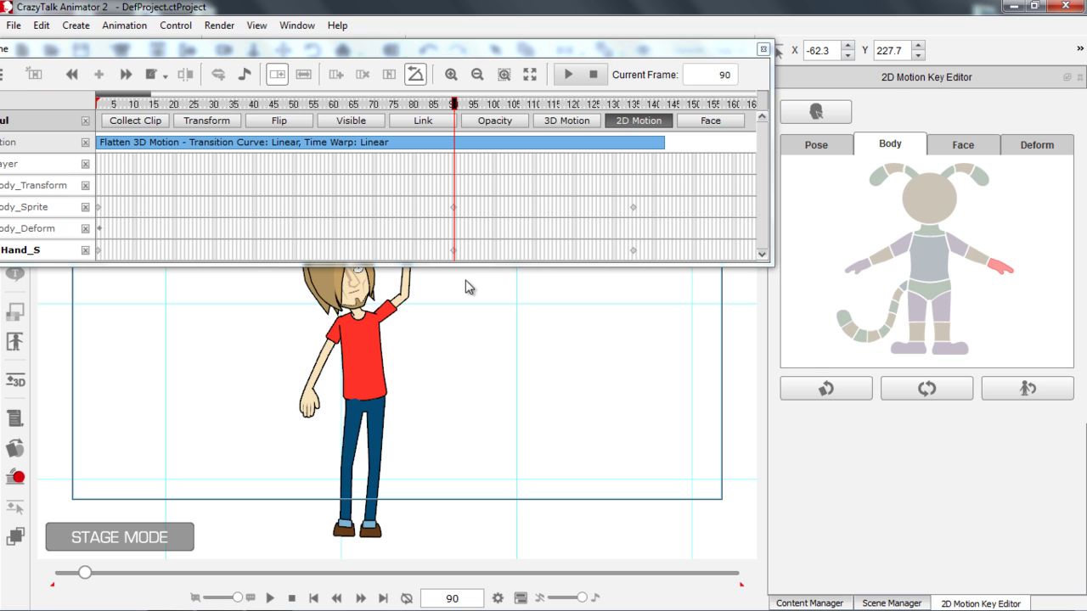
{"action": "left_click_drag", "start_coordinate": [643, 49], "coordinate": [683, 24]}
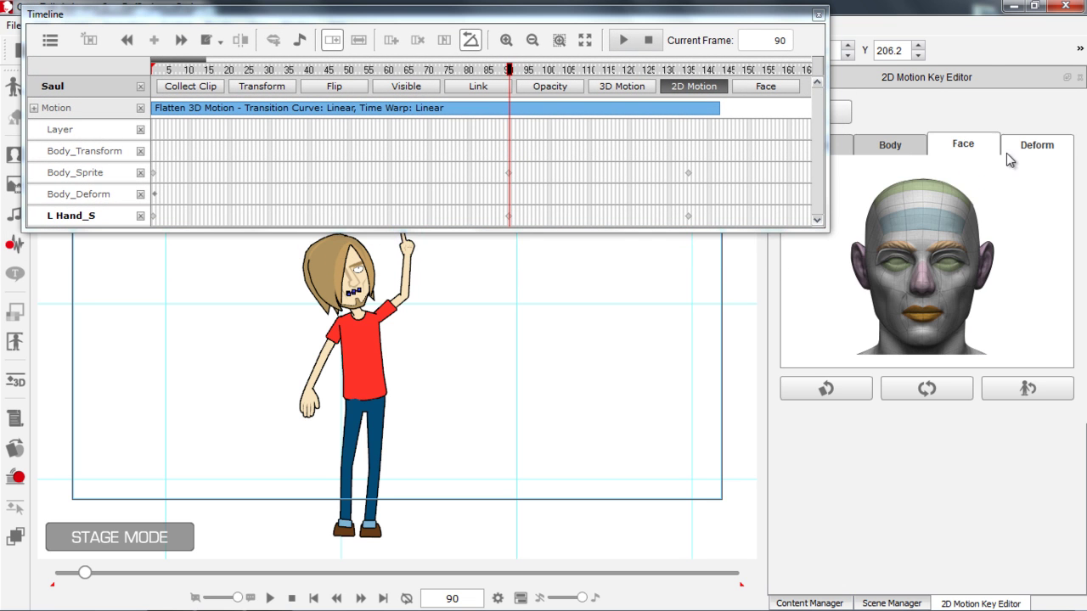
{"action": "left_click", "coordinate": [1037, 147]}
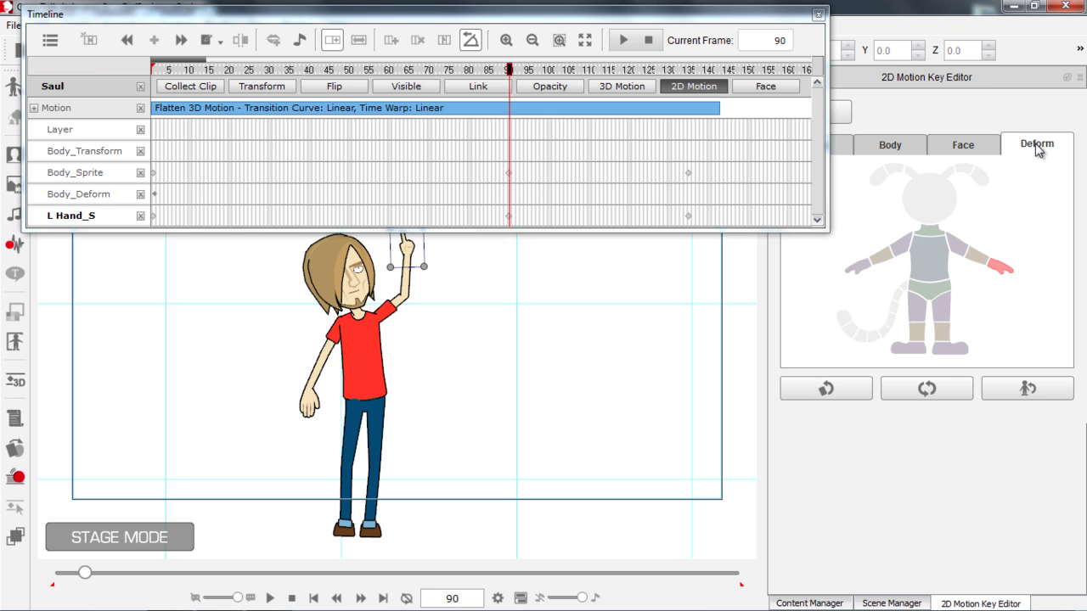
{"action": "left_click", "coordinate": [890, 148]}
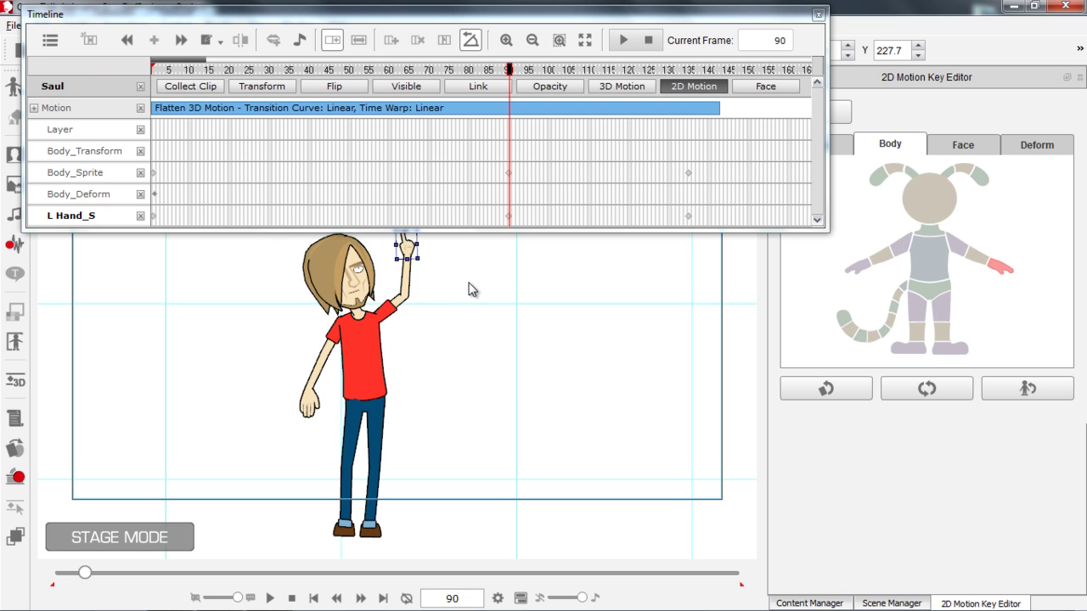
Add a Body_Transform key at frame 88 to hold the body's proportions before the pointing gesture.
{"action": "left_click", "coordinate": [493, 70]}
{"action": "mouse_move", "coordinate": [494, 70]}
{"action": "left_mouse_down"}
{"action": "mouse_move", "coordinate": [509, 75]}
{"action": "mouse_move", "coordinate": [502, 81]}
{"action": "left_mouse_up"}
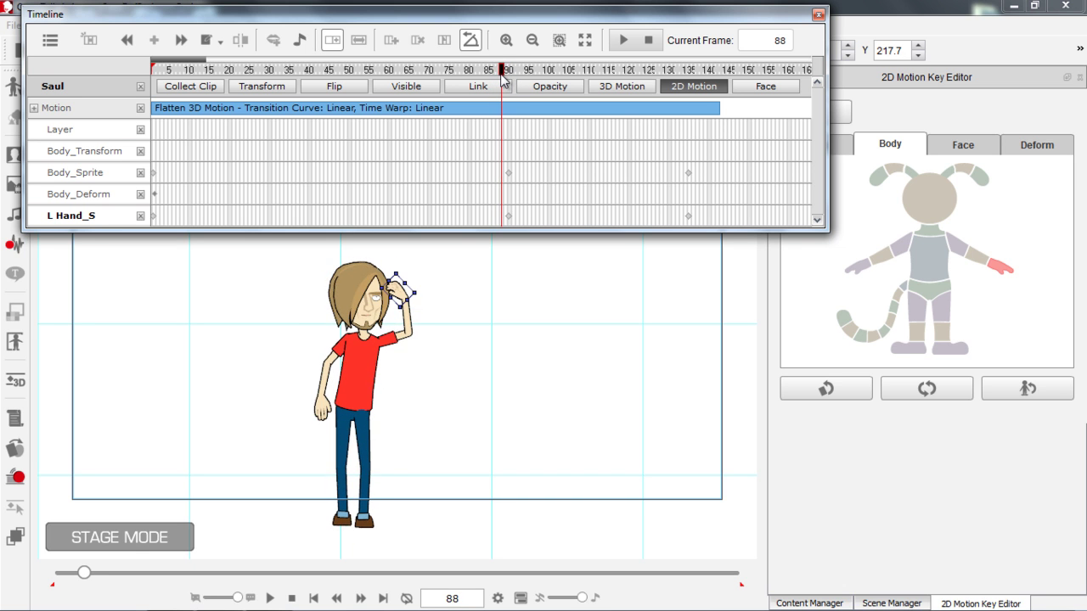
{"action": "left_click", "coordinate": [501, 150]}
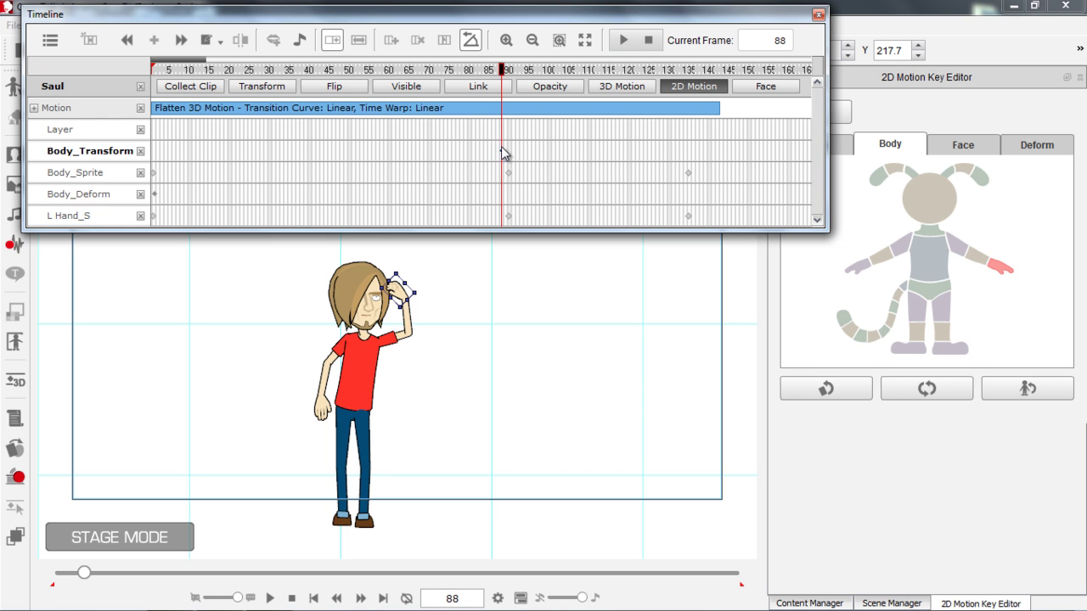
At frame 93, stretch Saul's raised left forearm lengthwise in Body editing.
{"action": "left_click", "coordinate": [514, 73]}
{"action": "left_click_drag", "start_coordinate": [514, 73], "coordinate": [520, 75]}
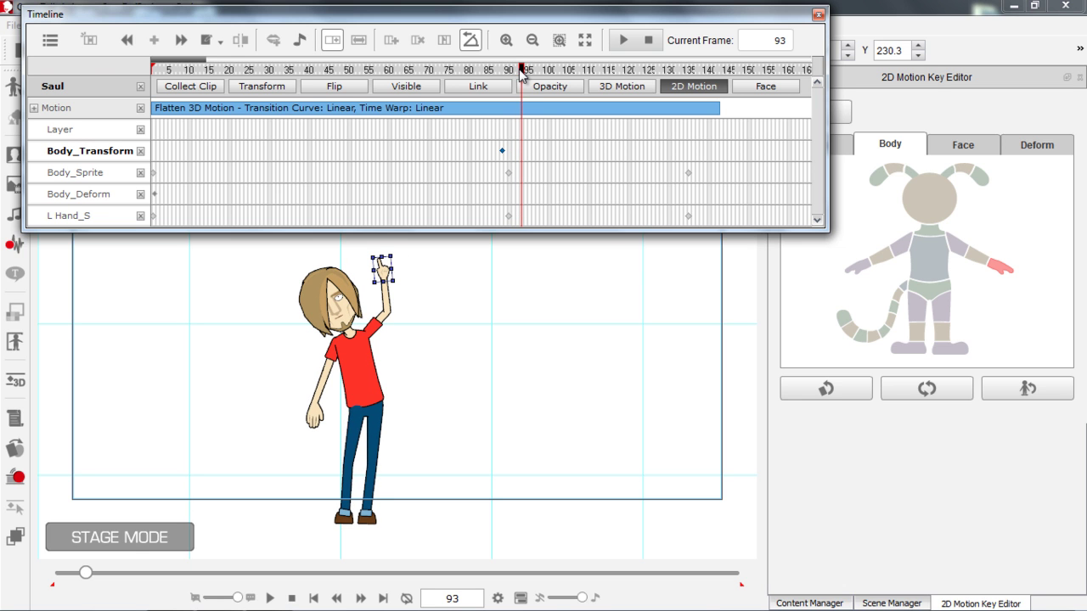
{"action": "left_click", "coordinate": [983, 263]}
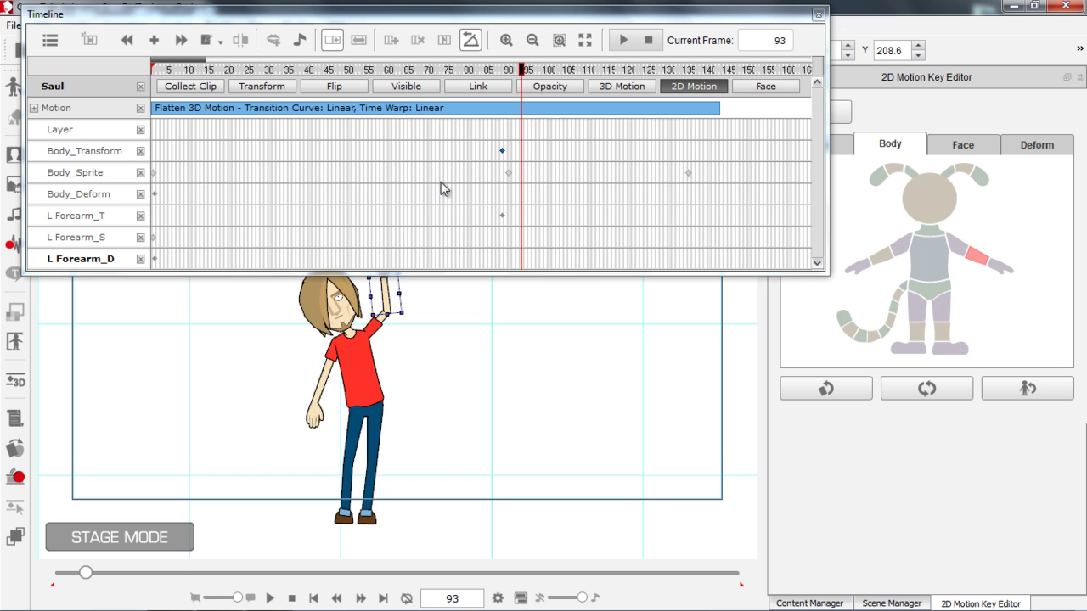
{"action": "scroll", "coordinate": [502, 432], "scroll_direction": "up", "scroll_amount": 2}
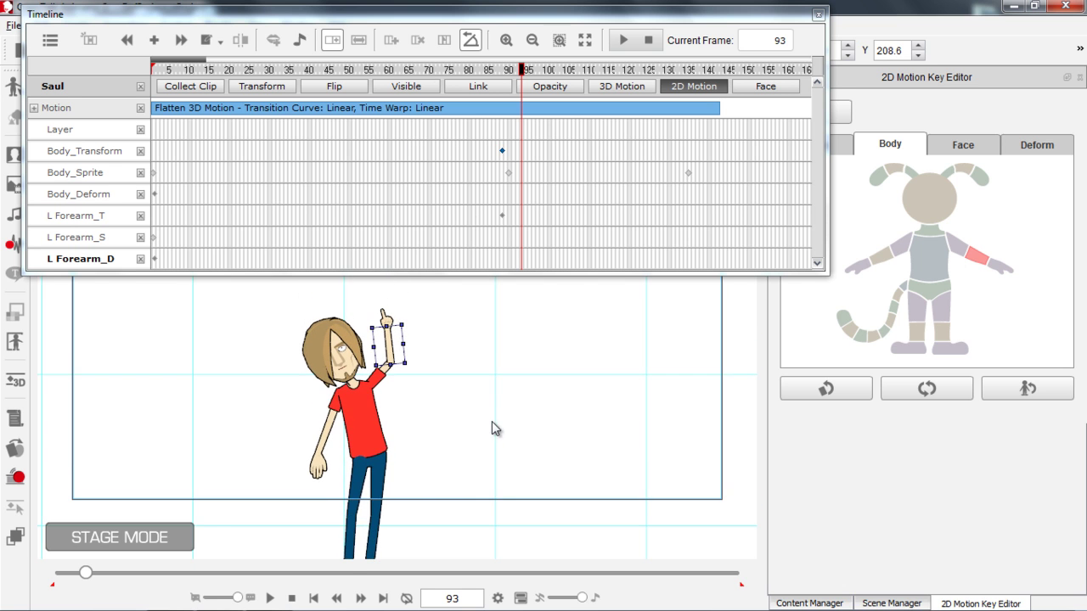
{"action": "scroll", "coordinate": [450, 314], "scroll_direction": "up", "scroll_amount": 1}
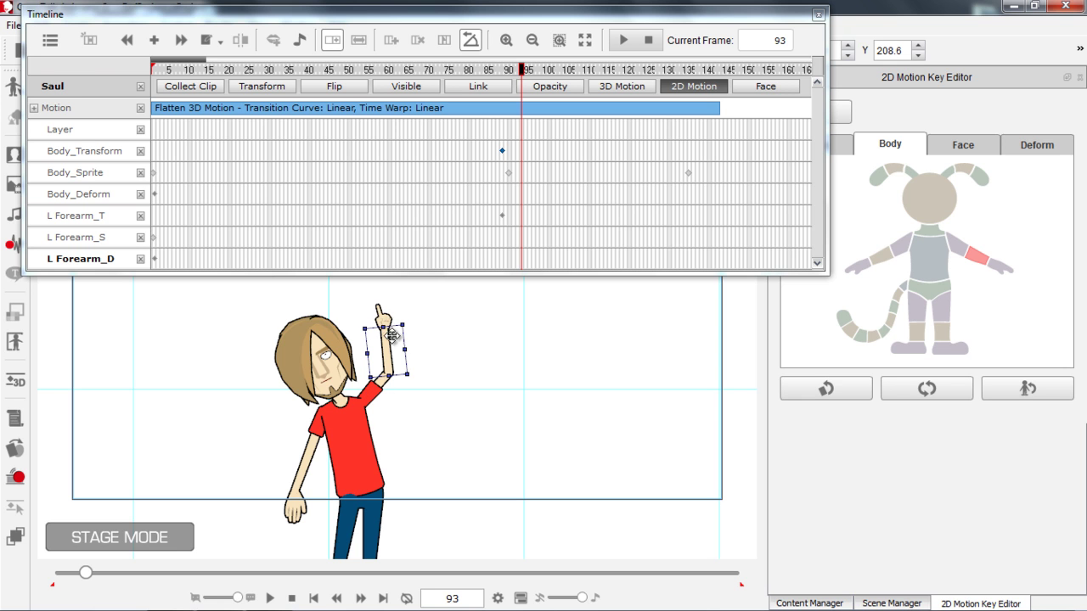
{"action": "left_click_drag", "start_coordinate": [386, 325], "coordinate": [388, 298]}
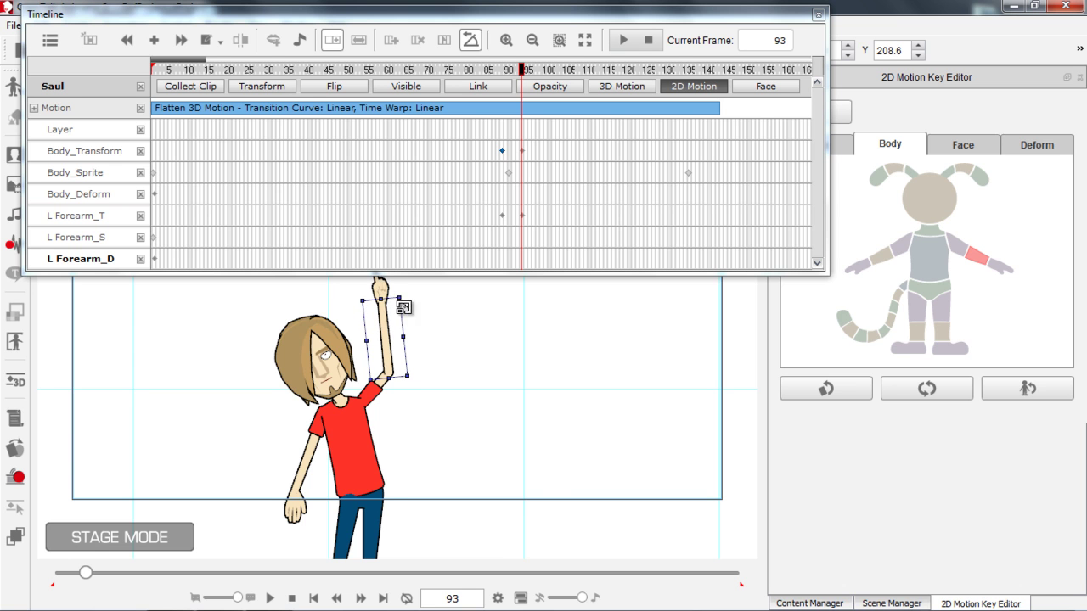
{"action": "left_click_drag", "start_coordinate": [447, 325], "coordinate": [497, 422]}
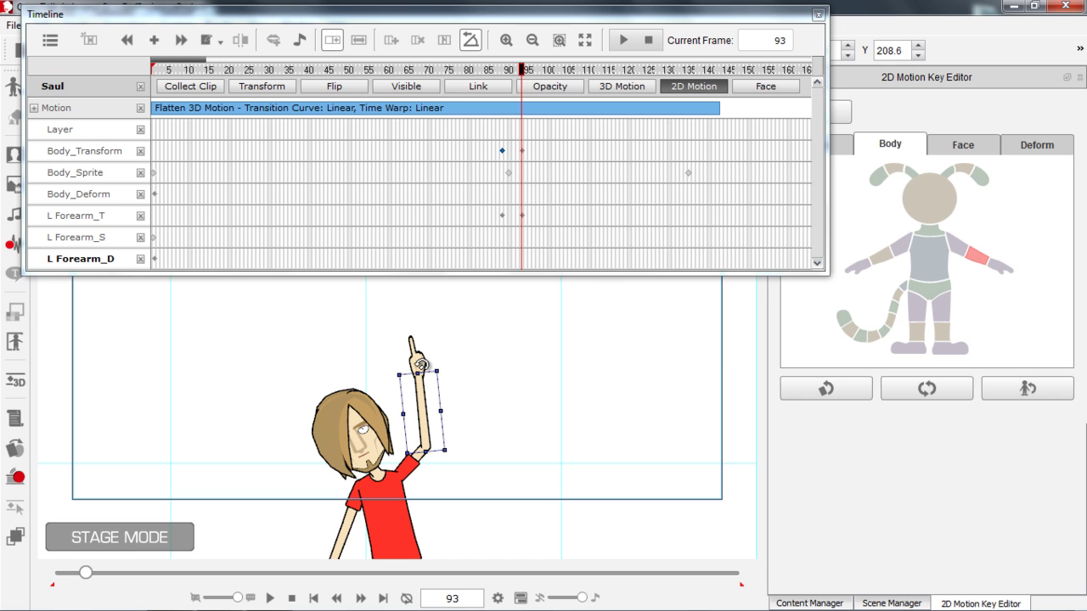
{"action": "left_click_drag", "start_coordinate": [419, 367], "coordinate": [419, 361]}
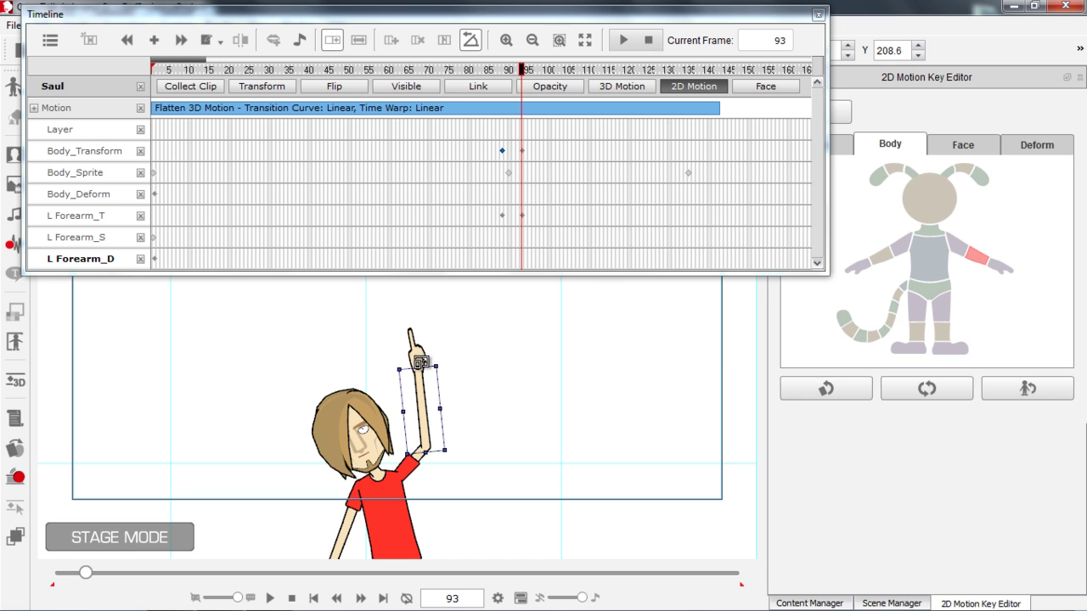
Enlarge the pointing left hand at frame 93 and scrub through to frame 126 to check the pose.
{"action": "left_click", "coordinate": [998, 270]}
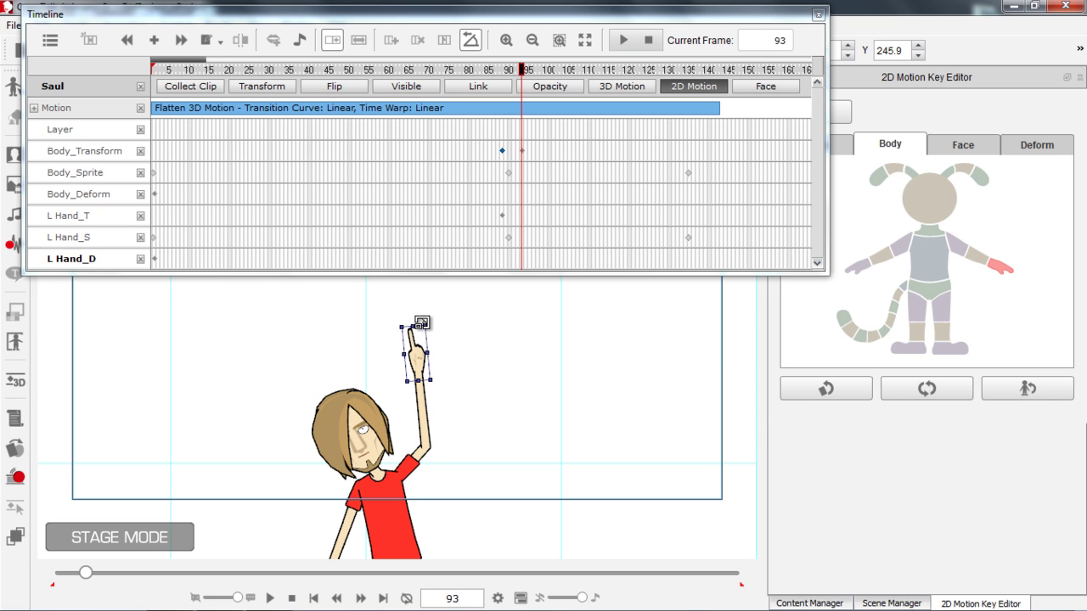
{"action": "mouse_move", "coordinate": [425, 321]}
{"action": "left_mouse_down"}
{"action": "mouse_move", "coordinate": [429, 309]}
{"action": "mouse_move", "coordinate": [410, 309]}
{"action": "left_mouse_up"}
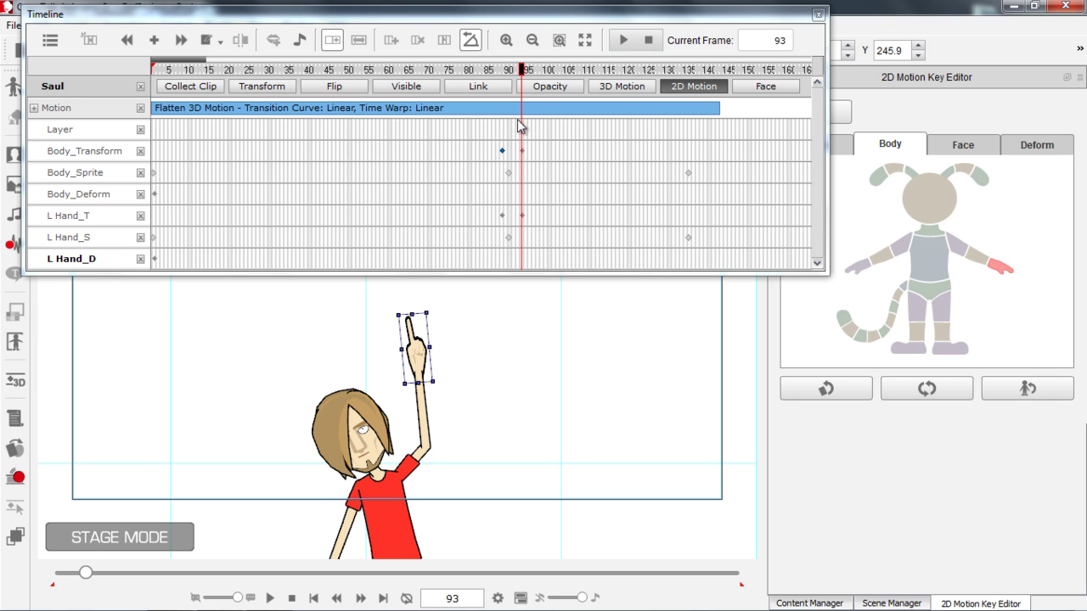
{"action": "left_click", "coordinate": [493, 68]}
{"action": "left_click_drag", "start_coordinate": [494, 70], "coordinate": [656, 74]}
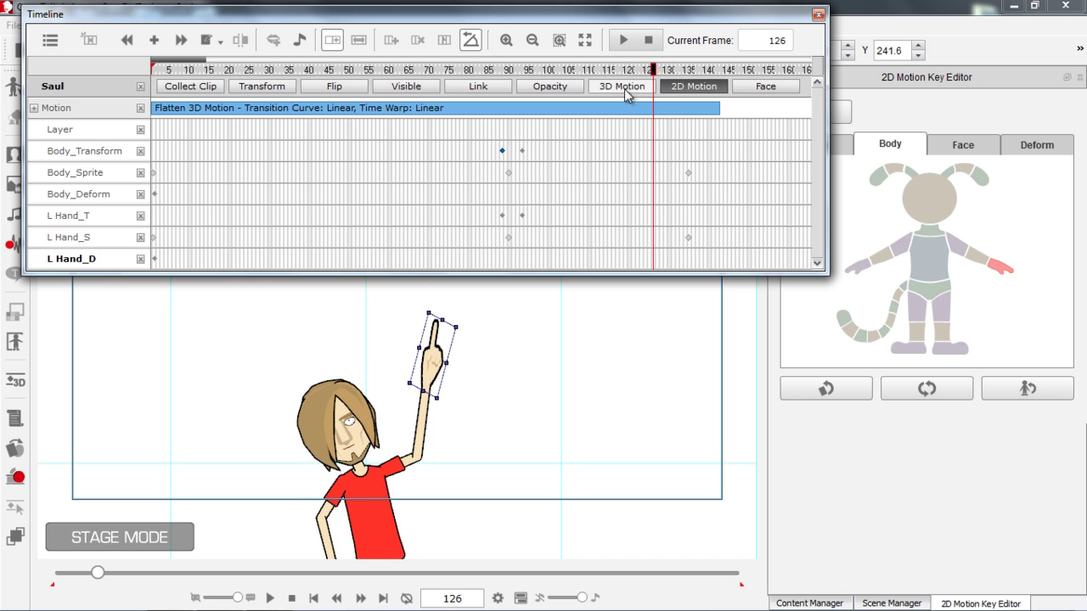
Copy the Body_Transform key at frame 93 and paste it at frame 126.
{"action": "left_click", "coordinate": [522, 151]}
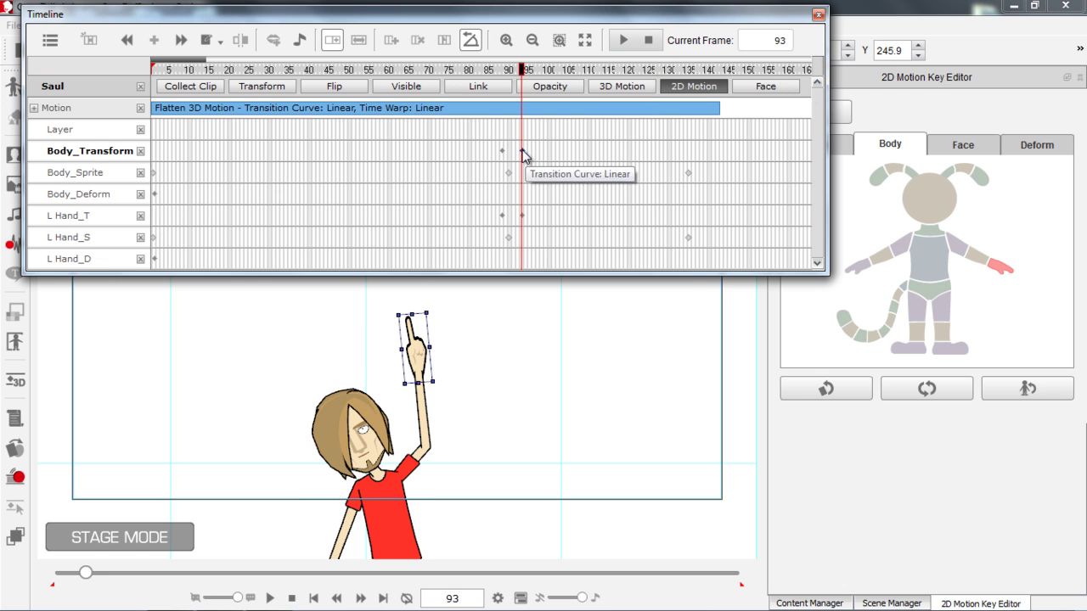
{"action": "right_click", "coordinate": [524, 154]}
{"action": "left_click", "coordinate": [560, 180]}
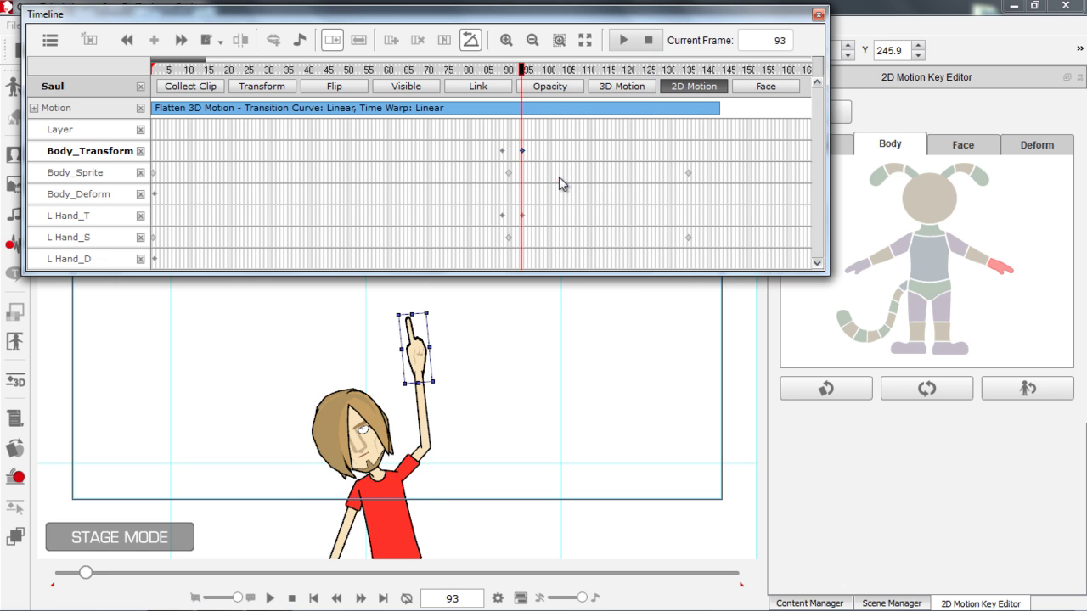
{"action": "mouse_move", "coordinate": [640, 70]}
{"action": "left_mouse_down"}
{"action": "mouse_move", "coordinate": [666, 77]}
{"action": "mouse_move", "coordinate": [654, 80]}
{"action": "left_mouse_up"}
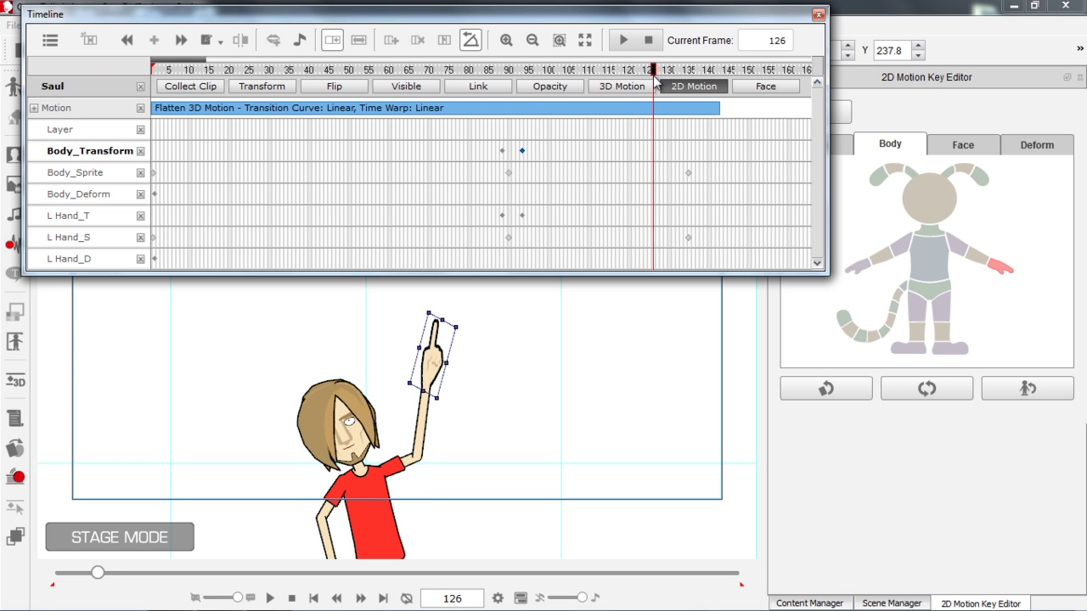
{"action": "right_click", "coordinate": [657, 156]}
{"action": "left_click", "coordinate": [684, 197]}
Reset all body part transforms at frame 134 and play back the arm stretch from before the pointing gesture.
{"action": "left_click", "coordinate": [683, 156]}
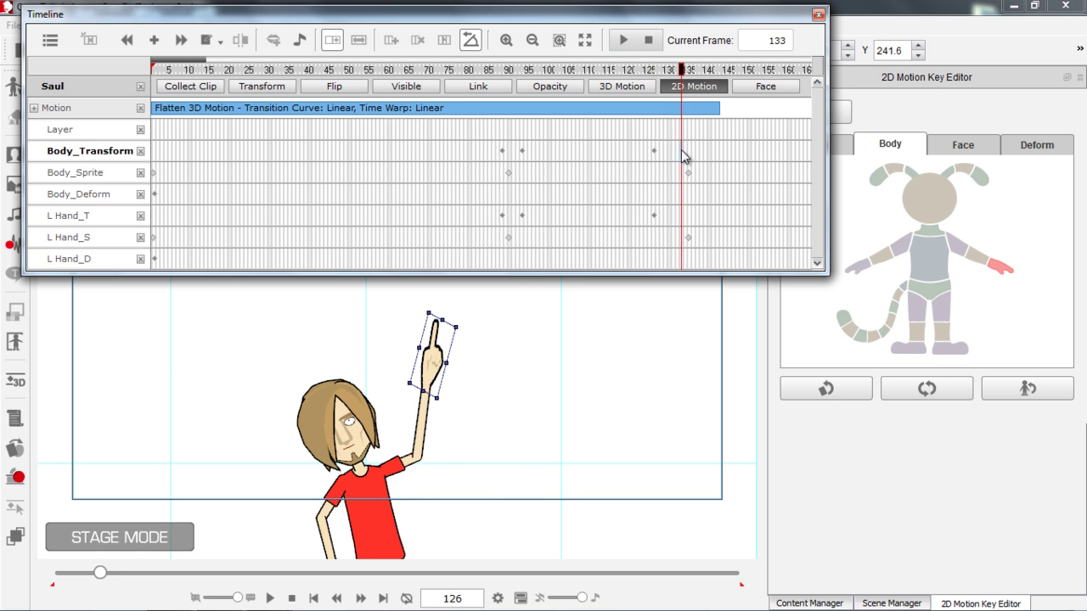
{"action": "left_click", "coordinate": [688, 158]}
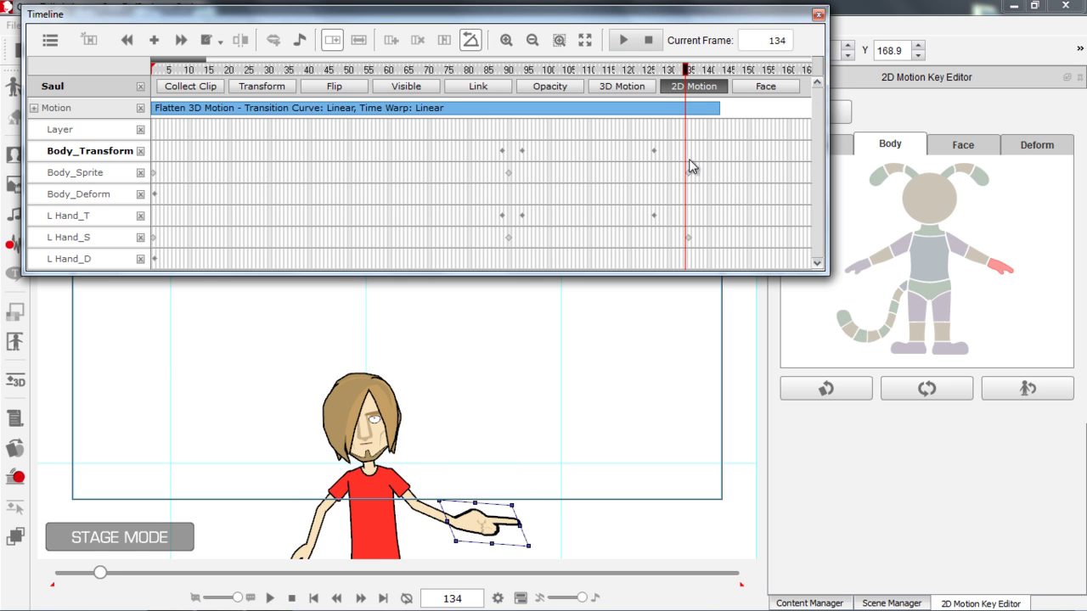
{"action": "left_click", "coordinate": [927, 389]}
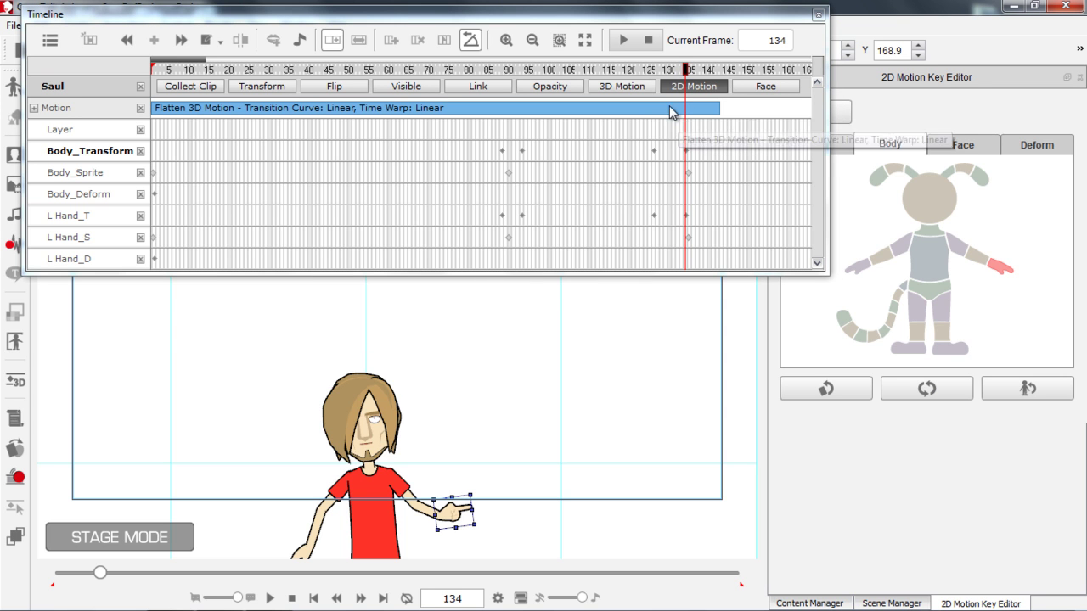
{"action": "left_click", "coordinate": [480, 74]}
{"action": "key", "text": "space"}
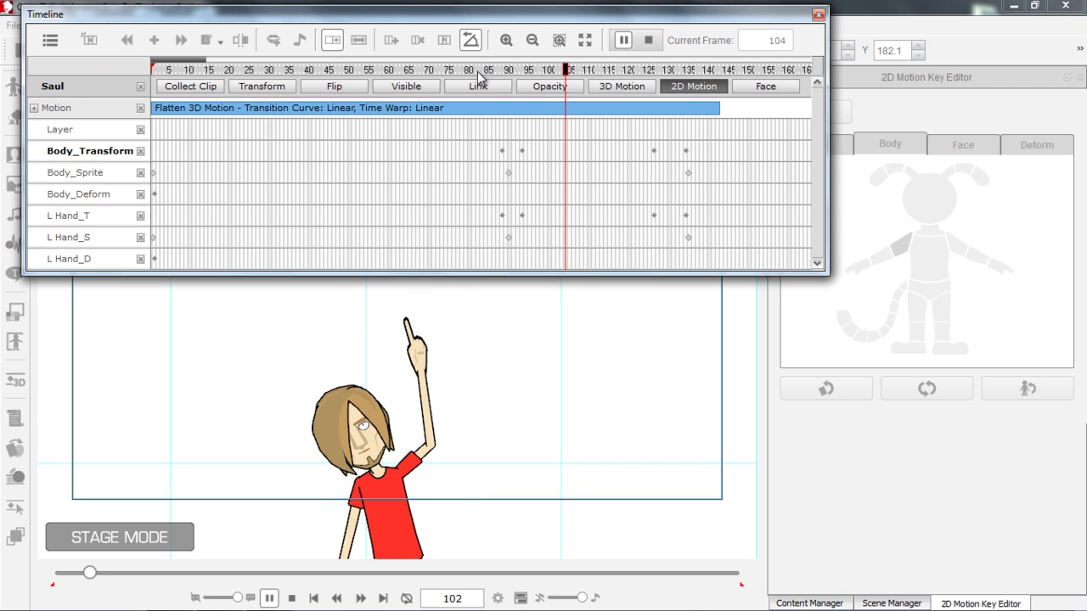
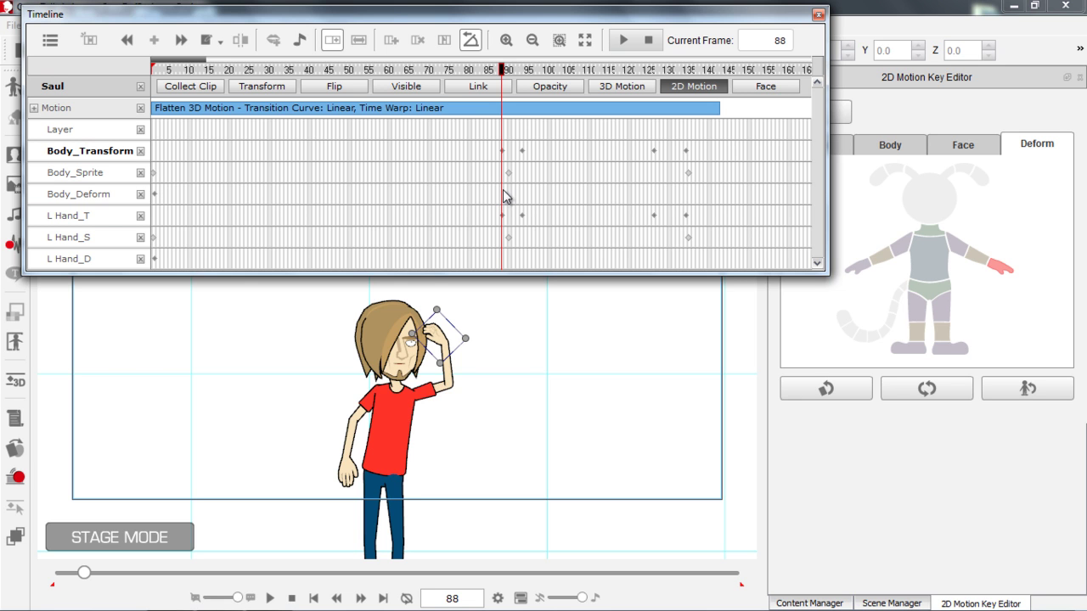
Add a Body_Deform key at frame 88, and widen the wrist end of the left forearm at frame 93.
{"action": "left_click", "coordinate": [502, 193]}
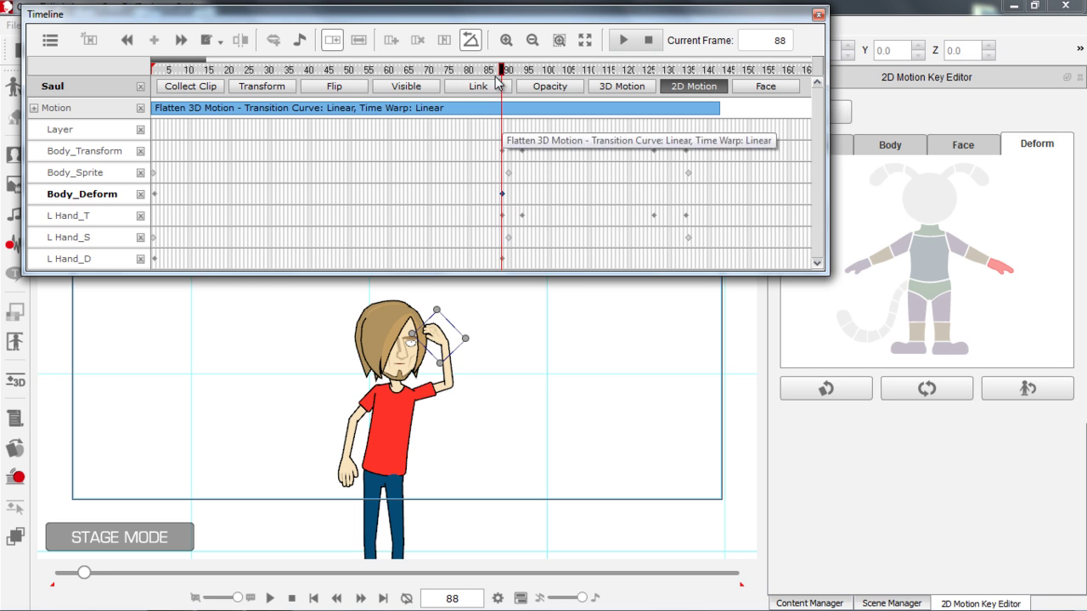
{"action": "left_click", "coordinate": [526, 69]}
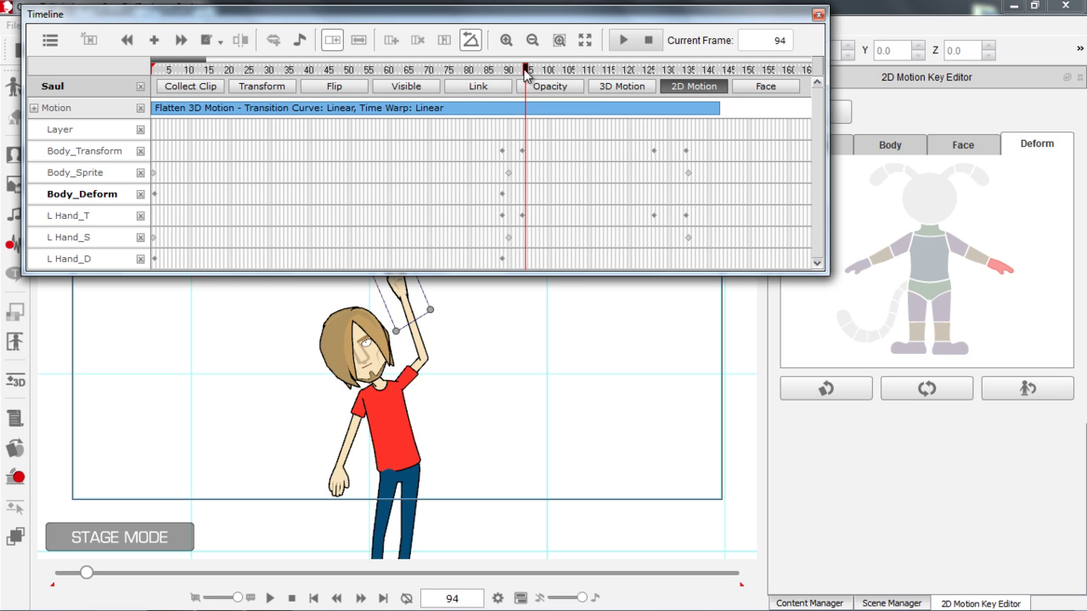
{"action": "left_click_drag", "start_coordinate": [526, 69], "coordinate": [521, 68]}
{"action": "scroll", "coordinate": [480, 381], "scroll_direction": "down", "scroll_amount": 2}
{"action": "scroll", "coordinate": [484, 432], "scroll_direction": "up", "scroll_amount": 4}
{"action": "scroll", "coordinate": [488, 472], "scroll_direction": "up", "scroll_amount": 1}
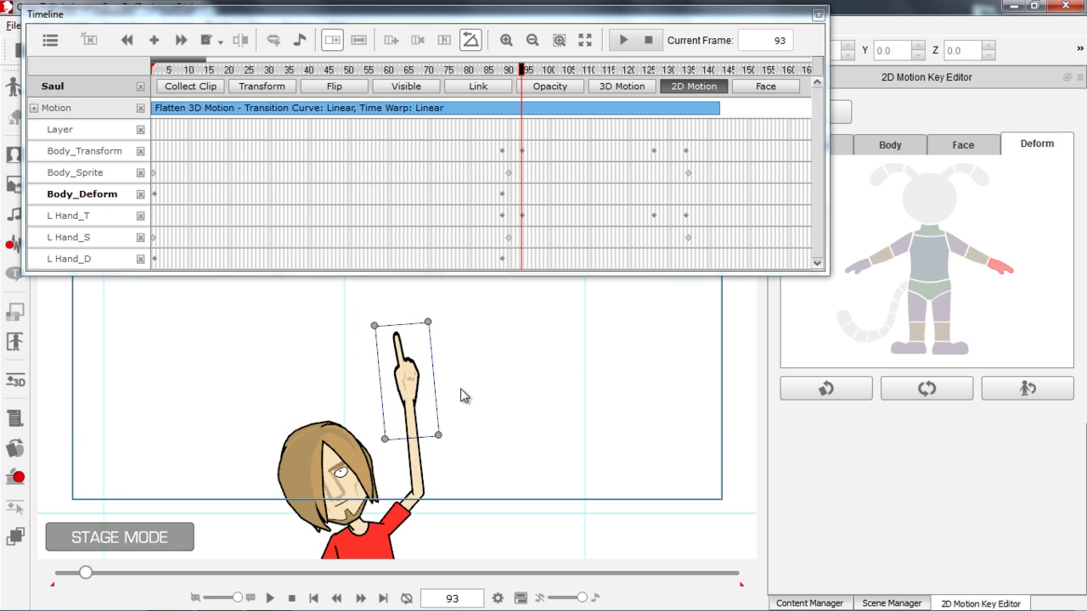
{"action": "left_click", "coordinate": [983, 258]}
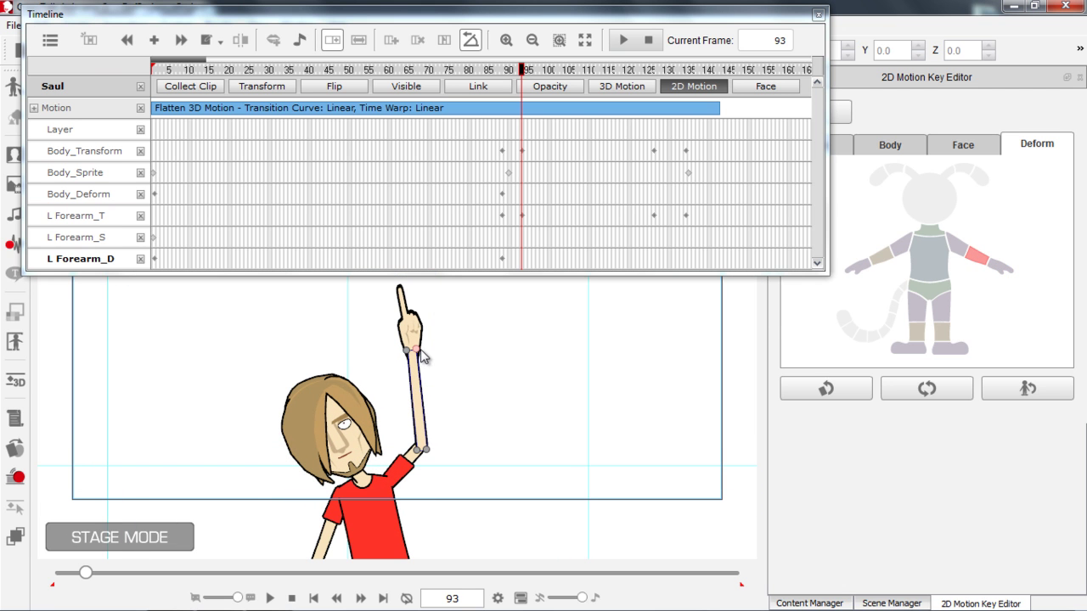
{"action": "left_click_drag", "start_coordinate": [420, 352], "coordinate": [400, 352]}
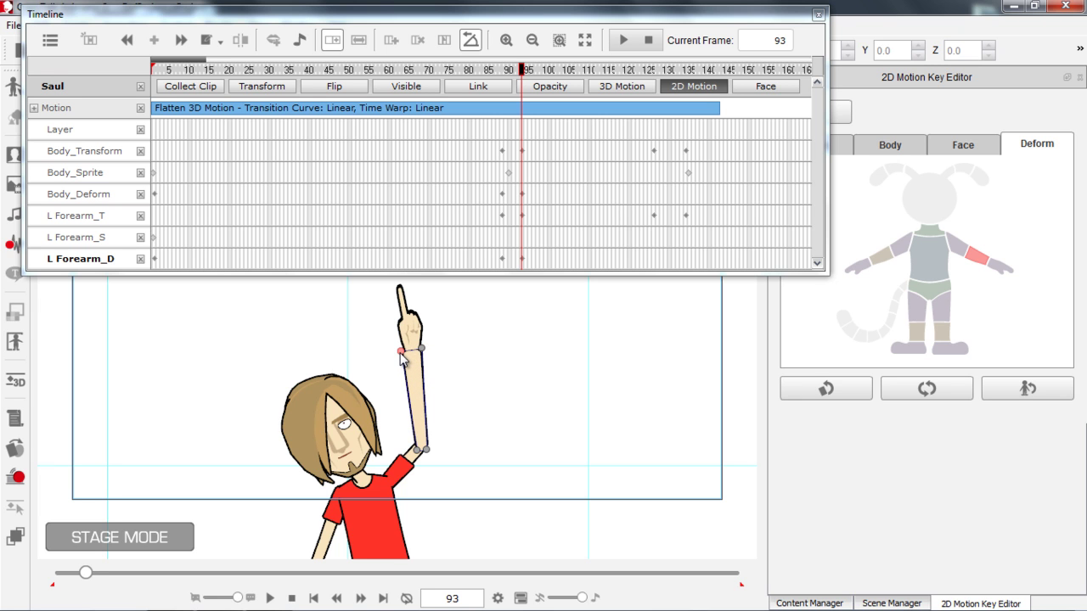
Deform the left hand at frame 93 by spreading its corner points outward, wider toward the fingertip, and scrub to frame 100 to check.
{"action": "left_click", "coordinate": [995, 269]}
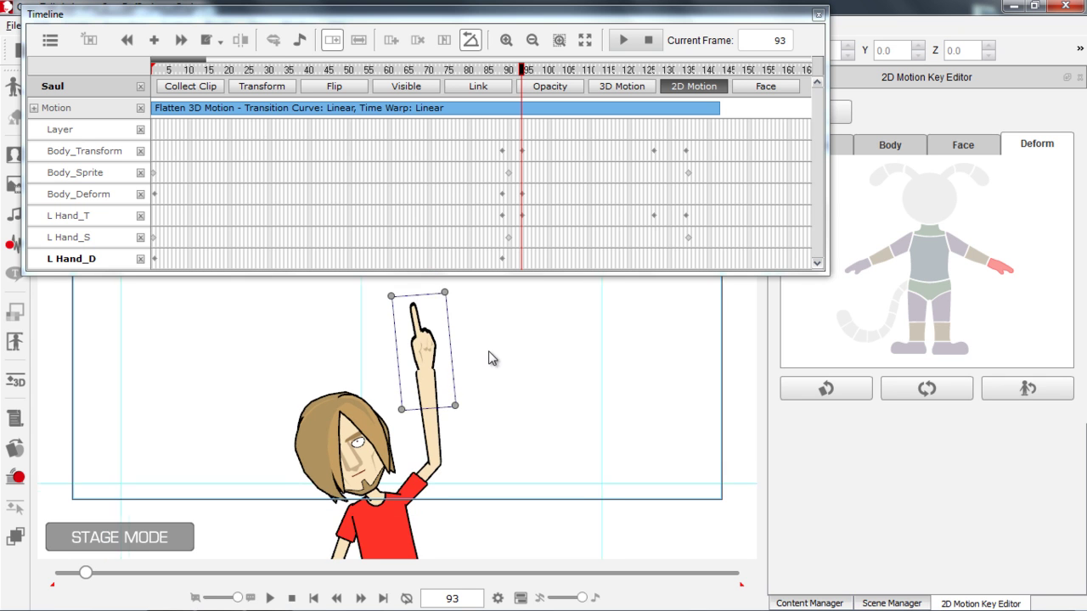
{"action": "left_click_drag", "start_coordinate": [456, 306], "coordinate": [474, 294]}
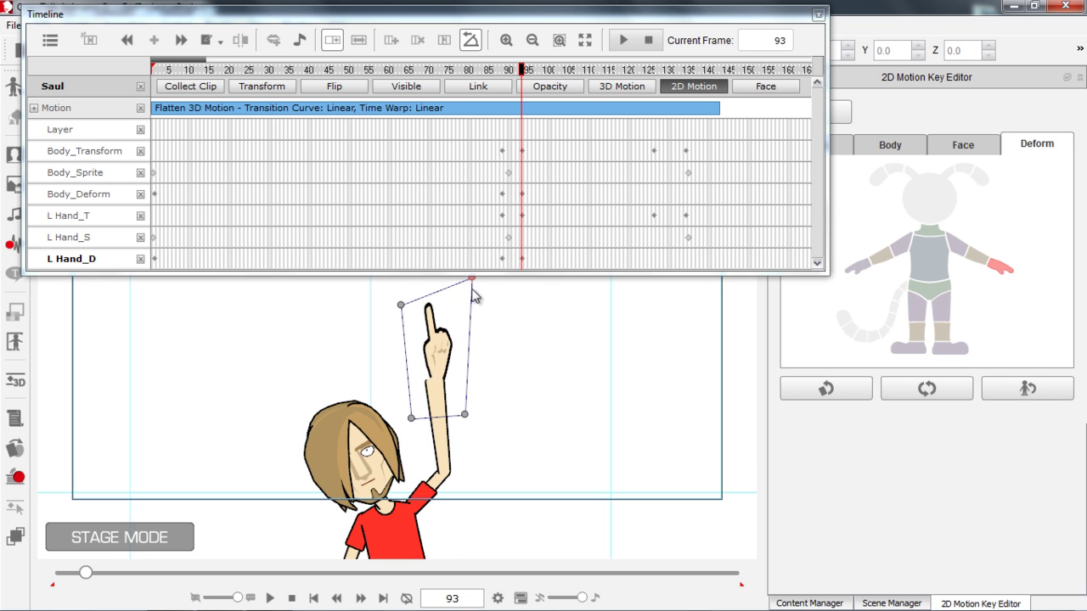
{"action": "left_click_drag", "start_coordinate": [400, 305], "coordinate": [376, 305]}
{"action": "left_click_drag", "start_coordinate": [473, 279], "coordinate": [485, 281]}
{"action": "mouse_move", "coordinate": [370, 299]}
{"action": "left_mouse_down"}
{"action": "mouse_move", "coordinate": [362, 307]}
{"action": "mouse_move", "coordinate": [359, 294]}
{"action": "mouse_move", "coordinate": [361, 304]}
{"action": "left_mouse_up"}
{"action": "left_click_drag", "start_coordinate": [464, 415], "coordinate": [472, 414]}
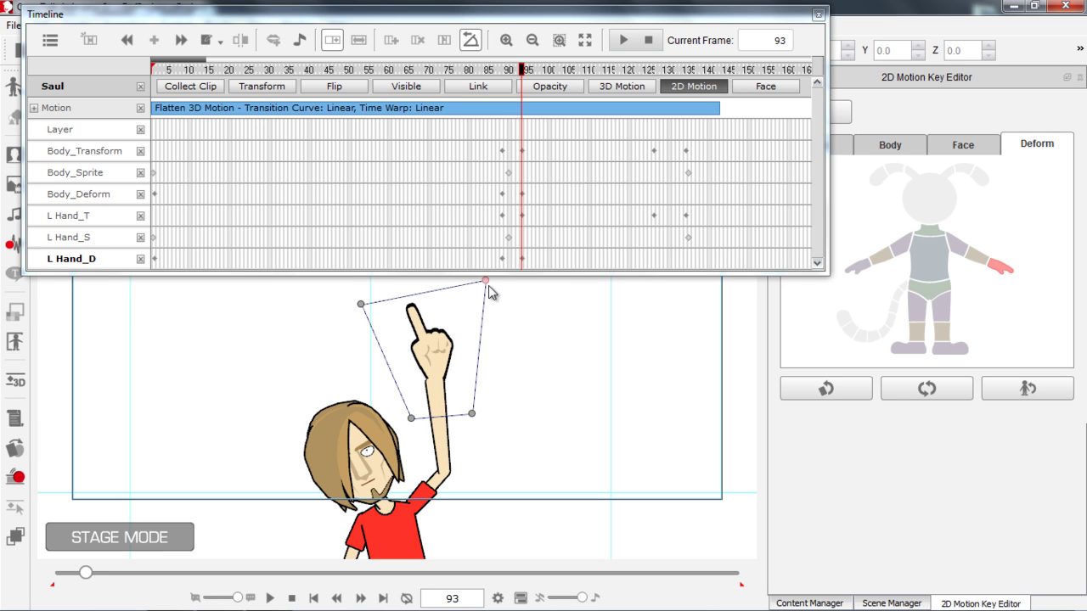
{"action": "mouse_move", "coordinate": [486, 283]}
{"action": "left_mouse_down"}
{"action": "mouse_move", "coordinate": [498, 284]}
{"action": "mouse_move", "coordinate": [489, 279]}
{"action": "left_mouse_up"}
{"action": "left_click_drag", "start_coordinate": [360, 304], "coordinate": [355, 310]}
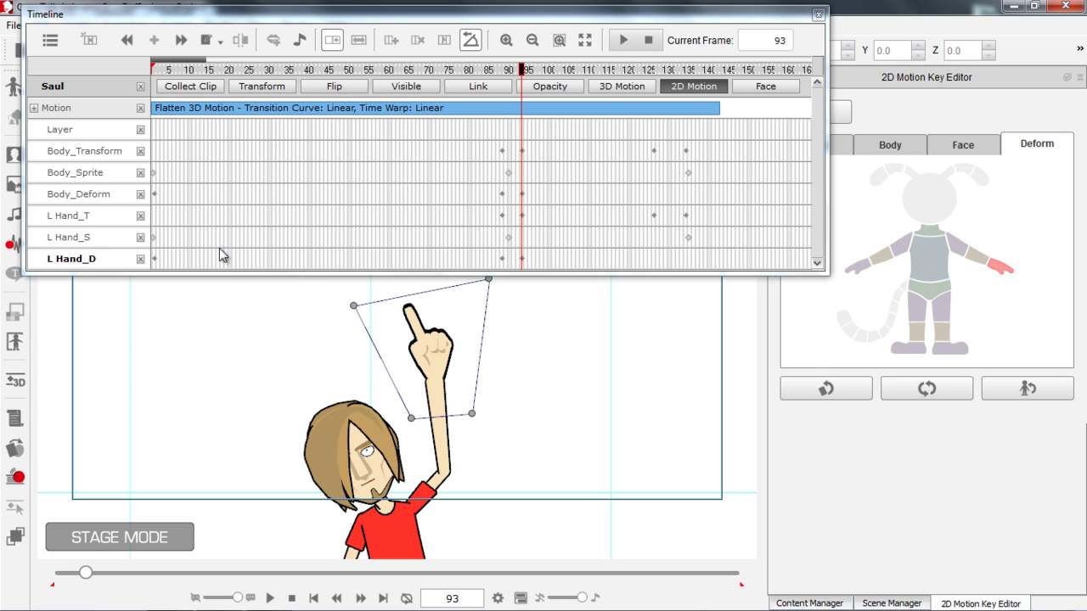
{"action": "left_click_drag", "start_coordinate": [411, 420], "coordinate": [406, 420]}
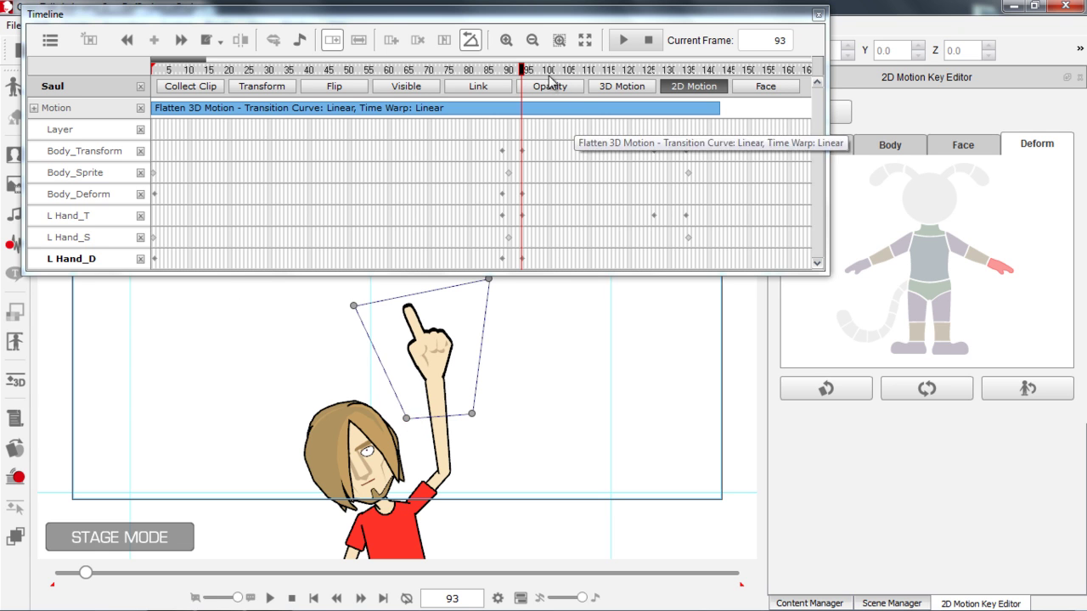
{"action": "left_click", "coordinate": [521, 75]}
{"action": "left_click_drag", "start_coordinate": [521, 75], "coordinate": [550, 94]}
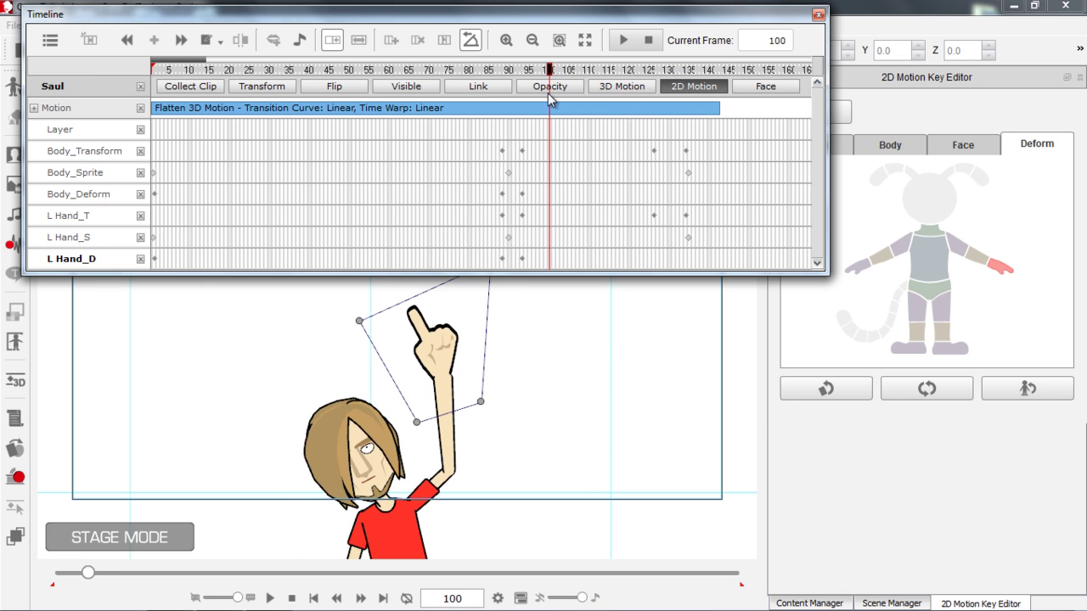
Copy the Body_Deform key at frame 93 and paste it at frame 126.
{"action": "left_click", "coordinate": [522, 195]}
{"action": "right_click", "coordinate": [521, 194]}
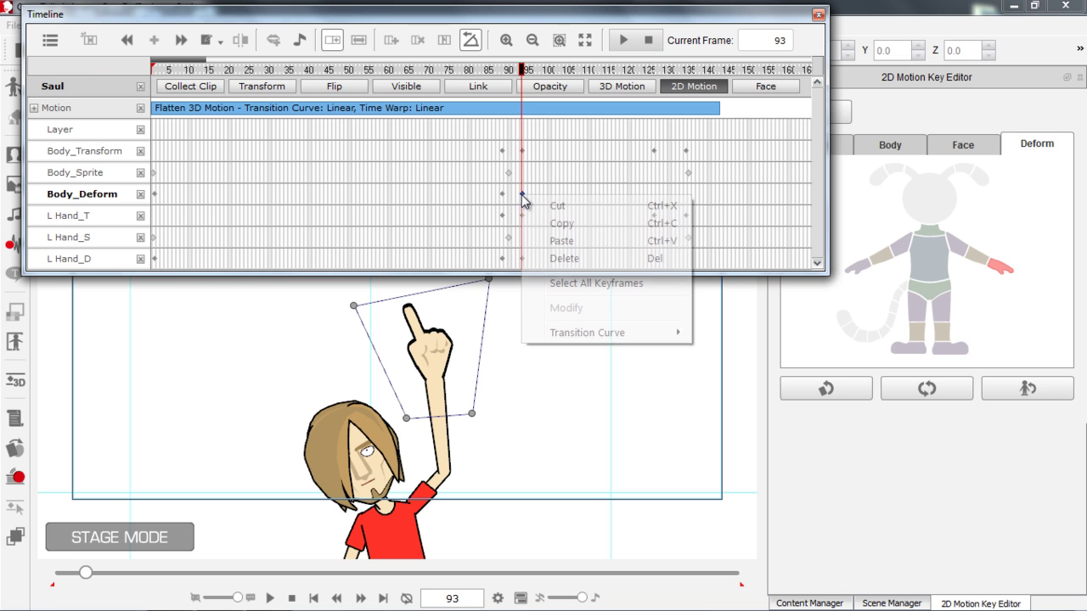
{"action": "left_click", "coordinate": [571, 225]}
{"action": "left_click", "coordinate": [629, 69]}
{"action": "mouse_move", "coordinate": [629, 70]}
{"action": "left_mouse_down"}
{"action": "mouse_move", "coordinate": [662, 70]}
{"action": "mouse_move", "coordinate": [645, 75]}
{"action": "left_mouse_up"}
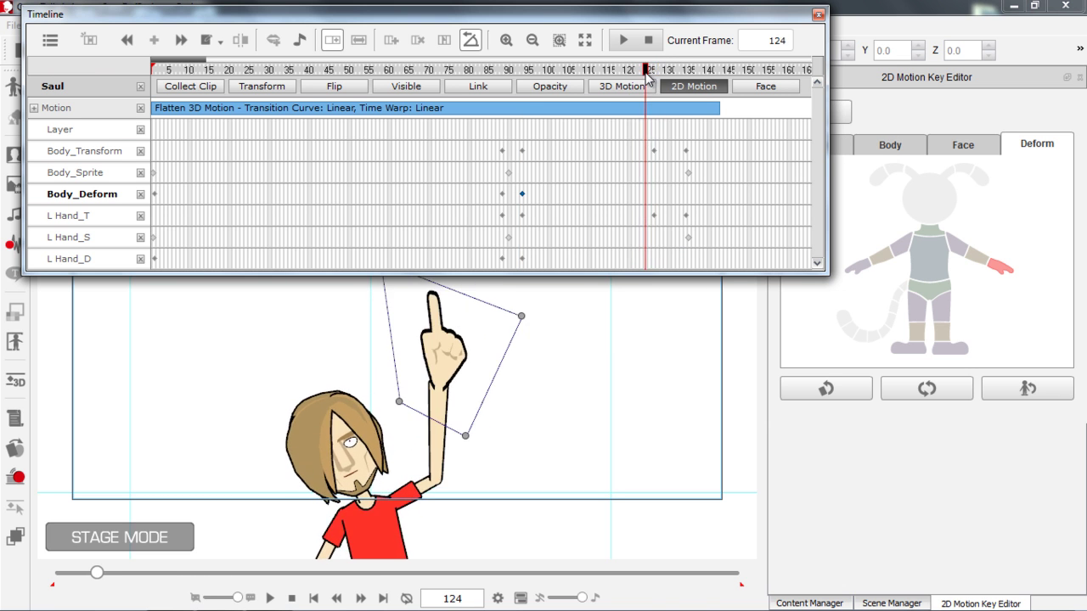
{"action": "left_click", "coordinate": [652, 194]}
{"action": "right_click", "coordinate": [653, 197]}
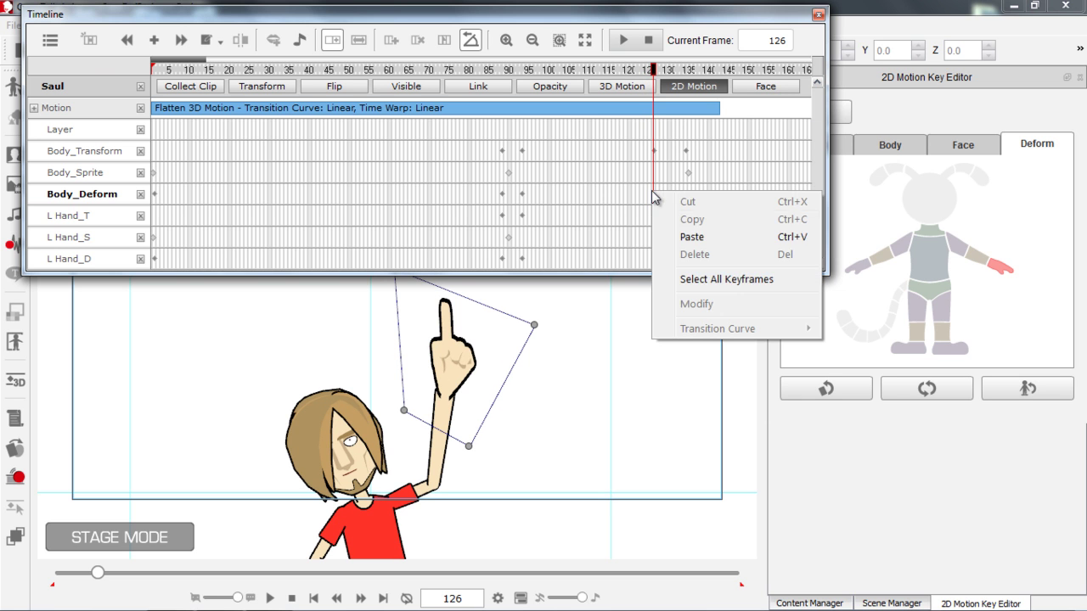
{"action": "left_click", "coordinate": [683, 233]}
Reset all body part deformations at frame 134 and play back the deformed arm stretch from before the pointing gesture.
{"action": "left_click", "coordinate": [684, 111]}
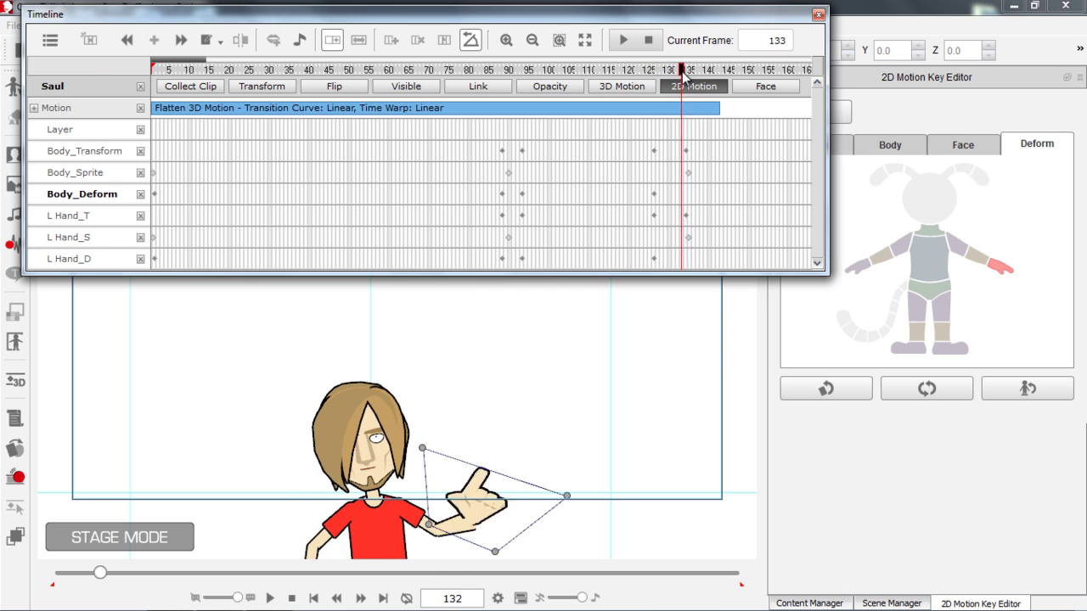
{"action": "left_click", "coordinate": [923, 388]}
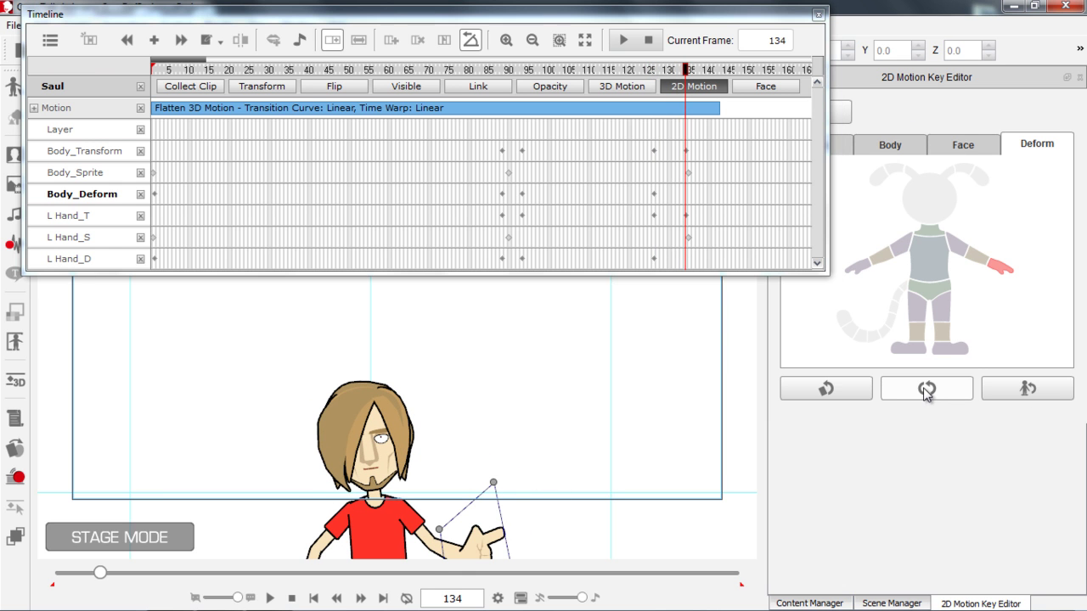
{"action": "left_click_drag", "start_coordinate": [652, 70], "coordinate": [490, 85]}
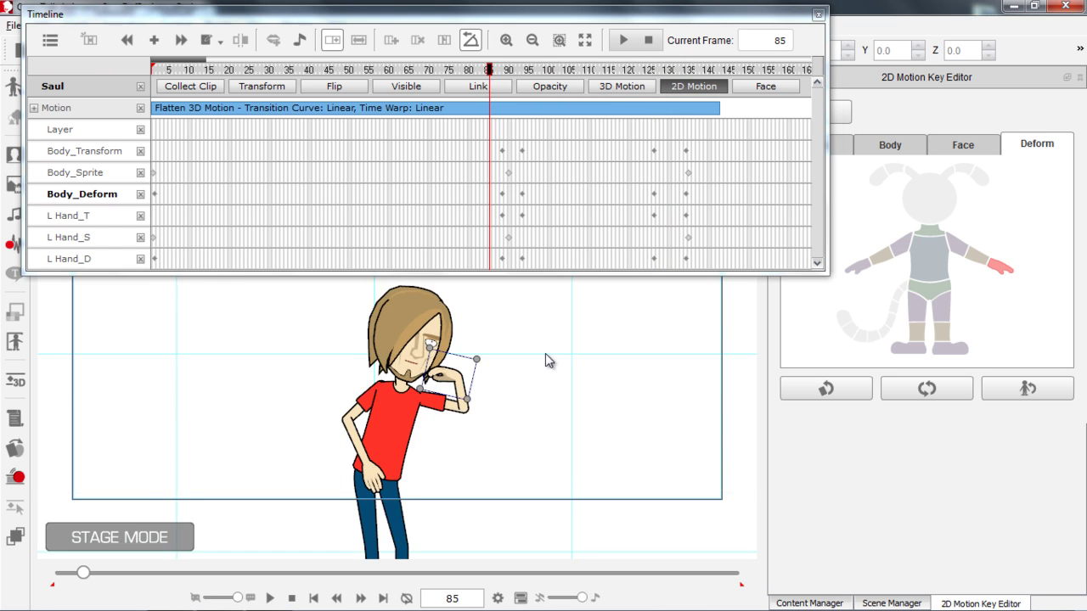
{"action": "left_click_drag", "start_coordinate": [486, 74], "coordinate": [463, 74]}
{"action": "key", "text": "space"}
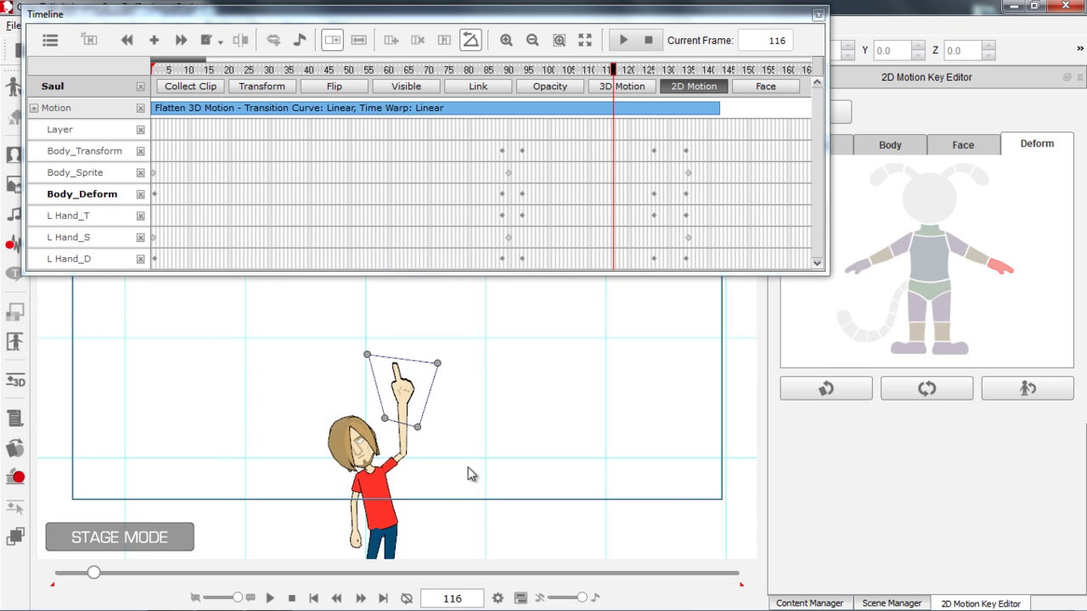
{"action": "left_click", "coordinate": [497, 71]}
{"action": "key", "text": "space"}
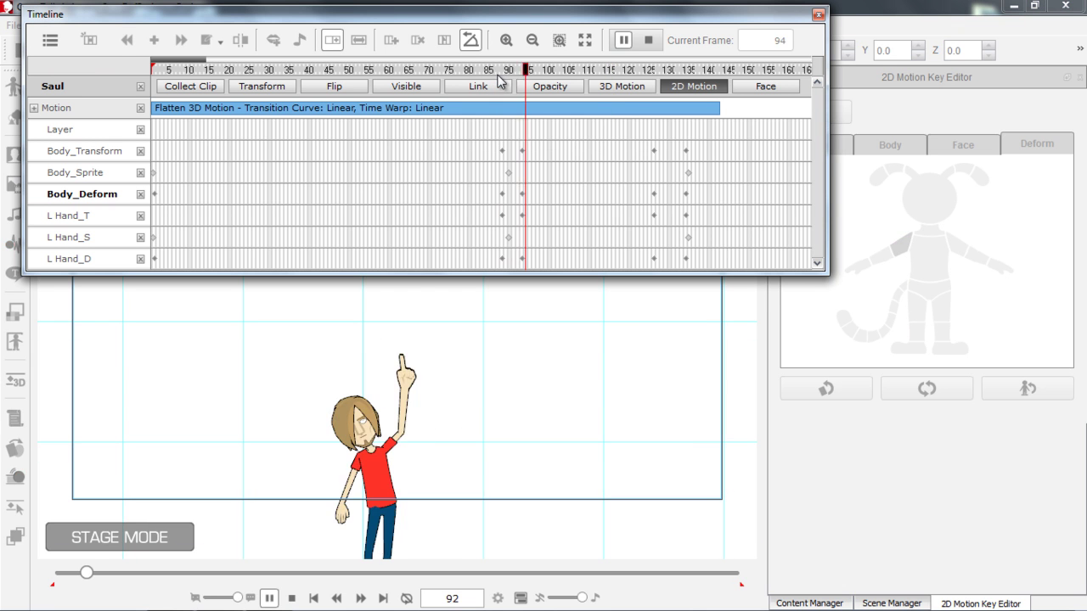
{"action": "key", "text": "space"}
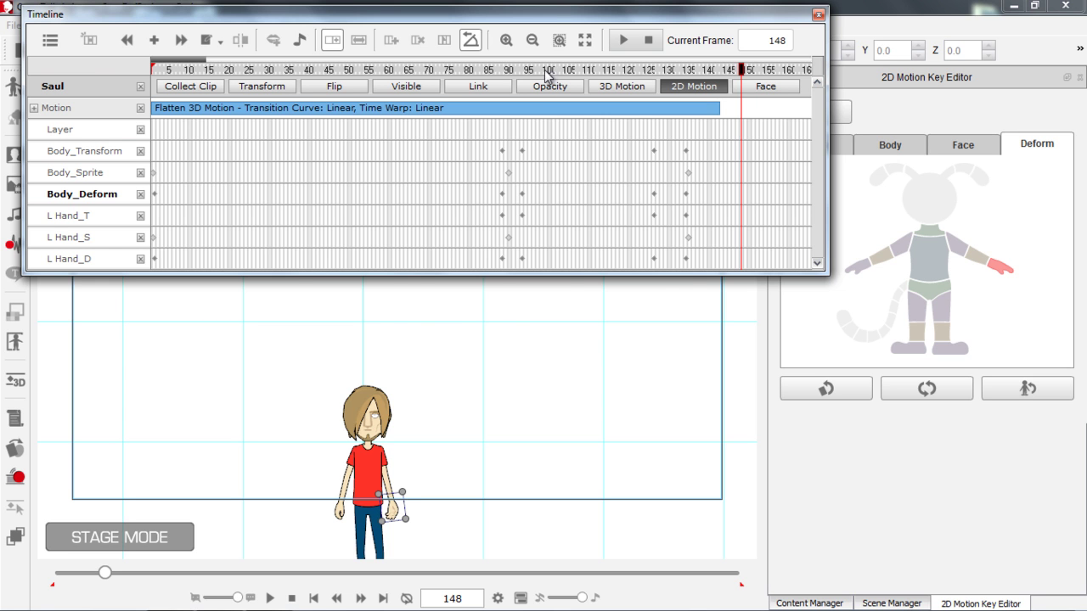
Open the Layer Editor for Saul at frame 1 and play back the start of the motion up to the hand reaching the head.
{"action": "left_click_drag", "start_coordinate": [263, 70], "coordinate": [149, 78]}
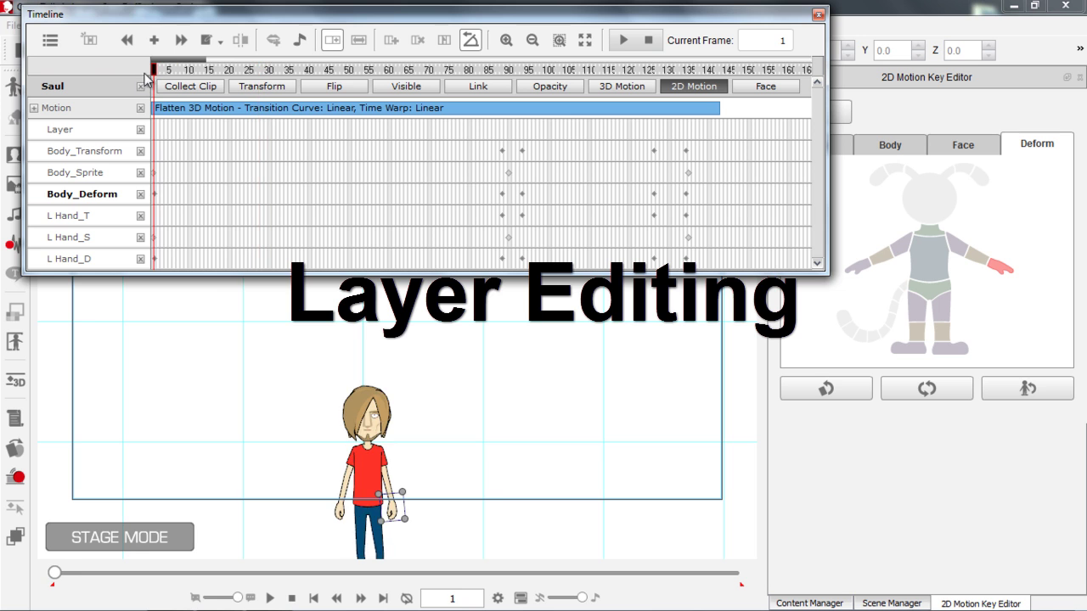
{"action": "scroll", "coordinate": [318, 376], "scroll_direction": "down", "scroll_amount": 2}
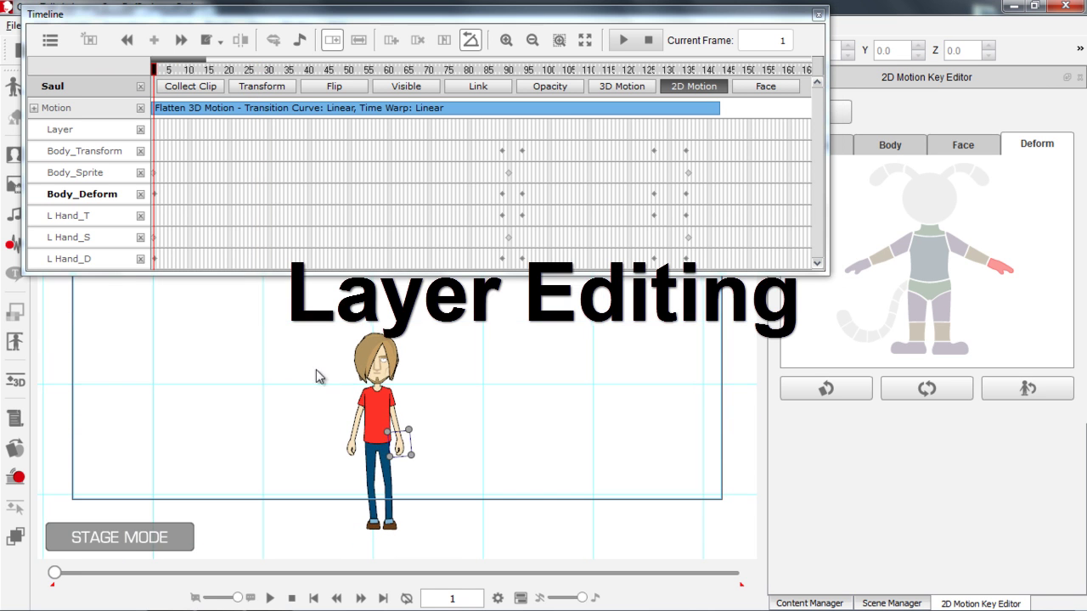
{"action": "left_click", "coordinate": [14, 538]}
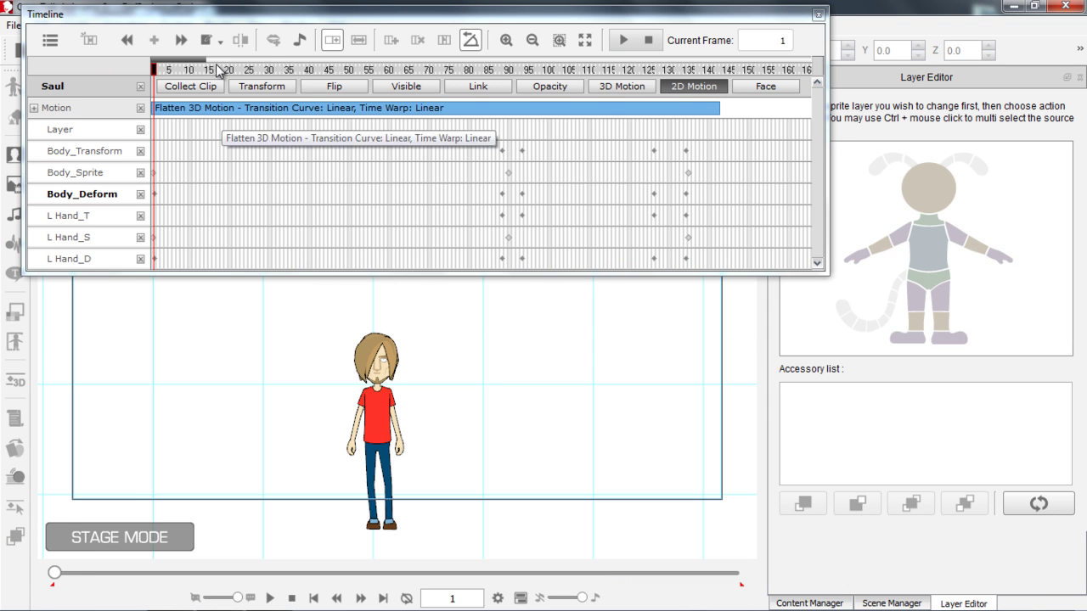
{"action": "left_click", "coordinate": [178, 72]}
{"action": "key", "text": "space"}
{"action": "key", "text": "space"}
{"action": "left_click_drag", "start_coordinate": [238, 71], "coordinate": [231, 71]}
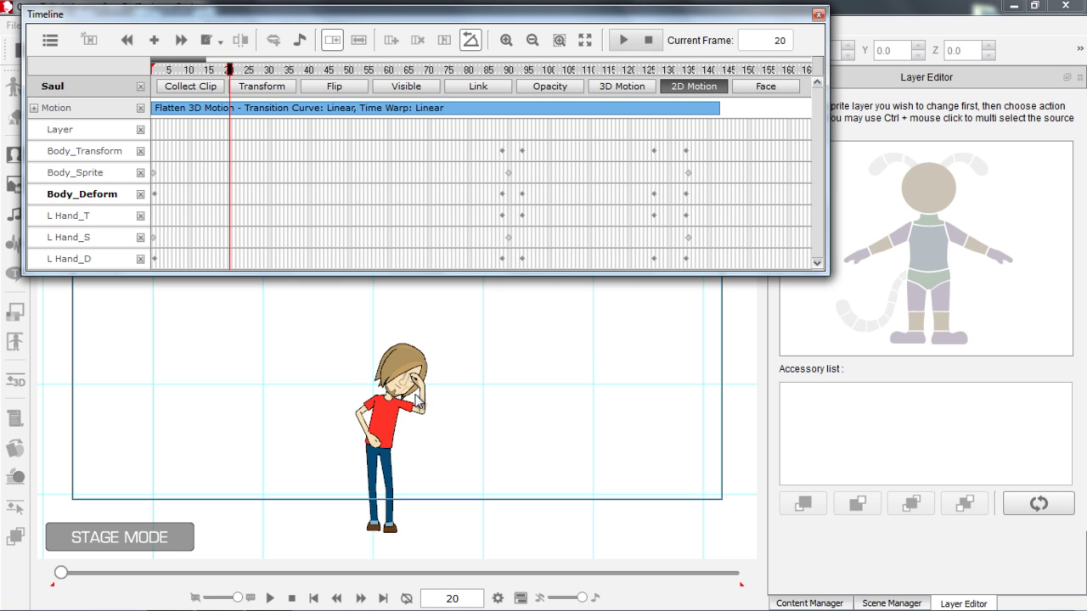
Place the left hand's layer behind the head at frame 16.
{"action": "left_click_drag", "start_coordinate": [230, 71], "coordinate": [212, 72]}
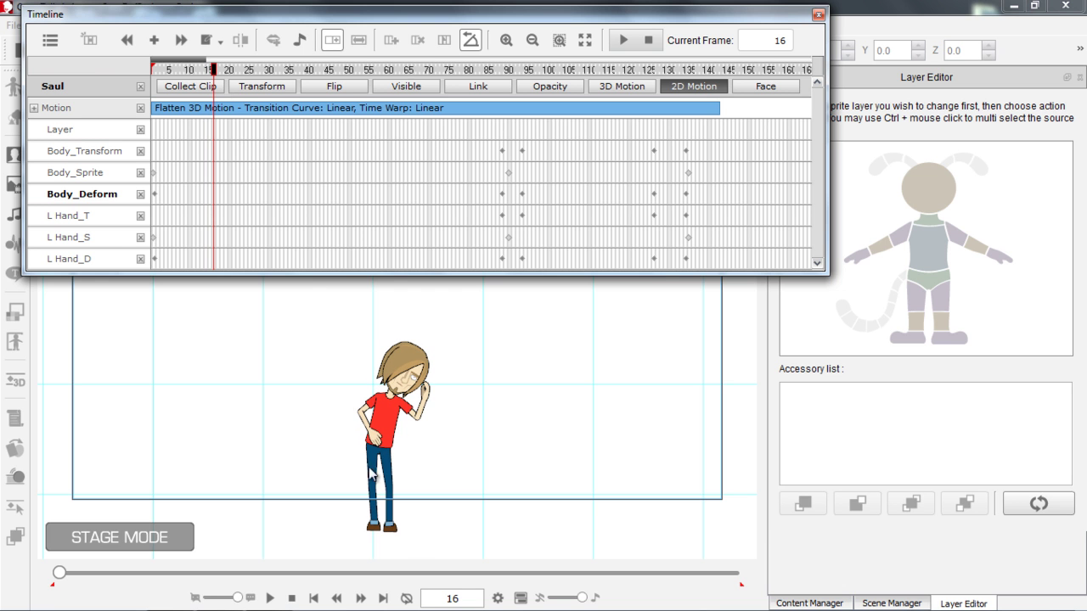
{"action": "scroll", "coordinate": [456, 475], "scroll_direction": "up", "scroll_amount": 2}
{"action": "scroll", "coordinate": [525, 480], "scroll_direction": "up", "scroll_amount": 3}
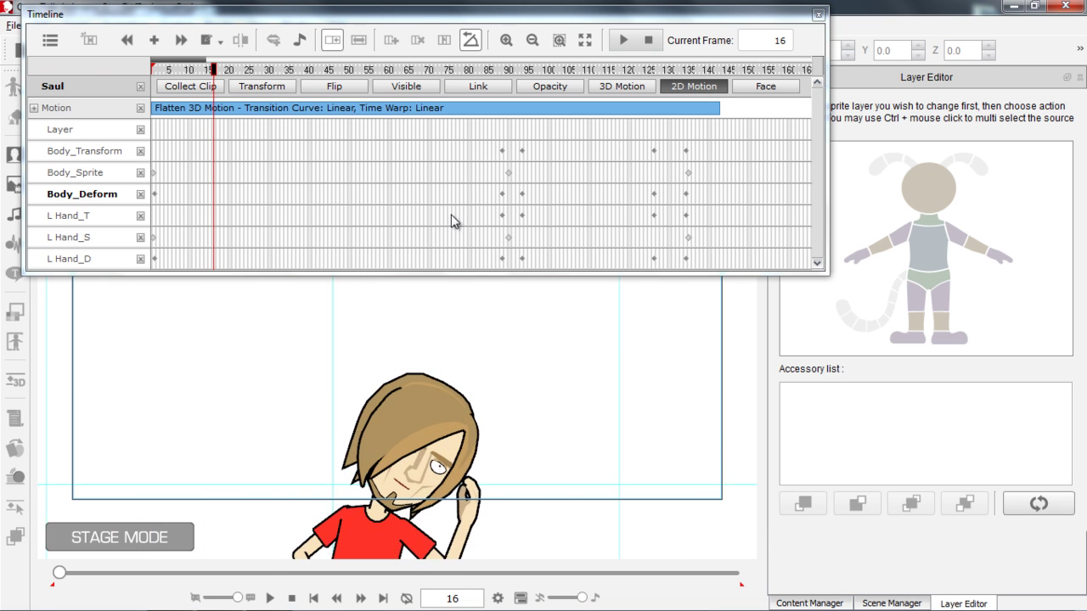
{"action": "left_click", "coordinate": [1000, 259]}
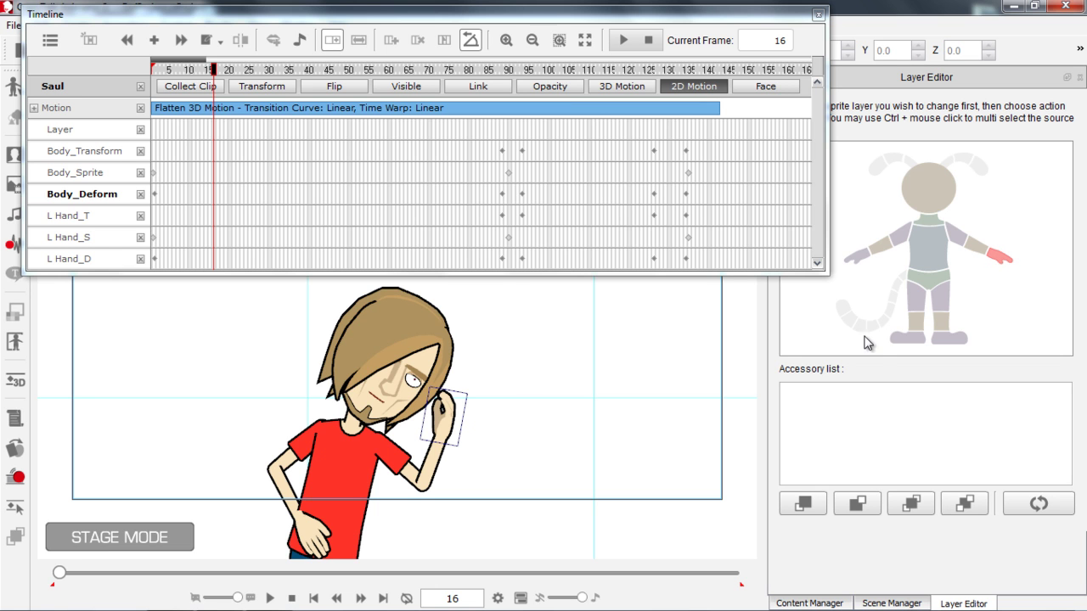
{"action": "left_click", "coordinate": [859, 504]}
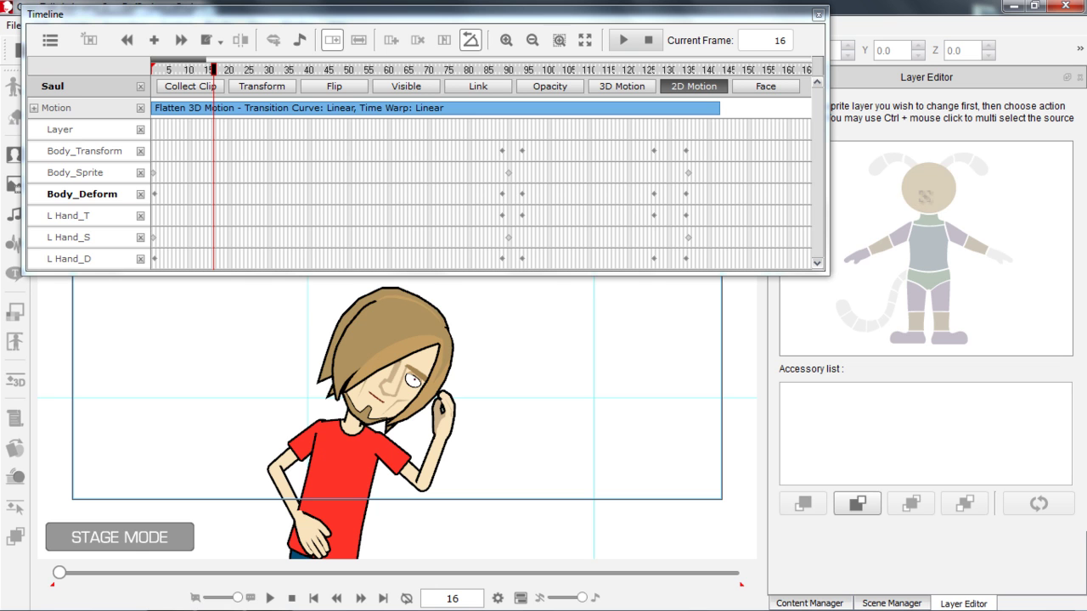
{"action": "left_click", "coordinate": [924, 196]}
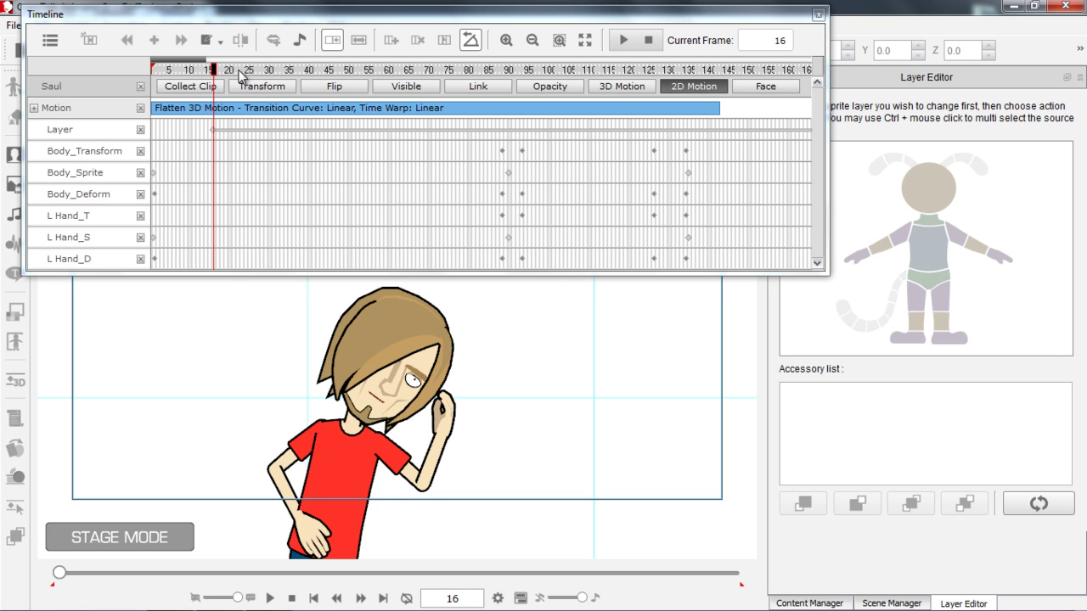
Bring the left hand's layer back to the front at frame 94, during the pointing gesture.
{"action": "left_click", "coordinate": [209, 70]}
{"action": "left_click_drag", "start_coordinate": [210, 70], "coordinate": [527, 113]}
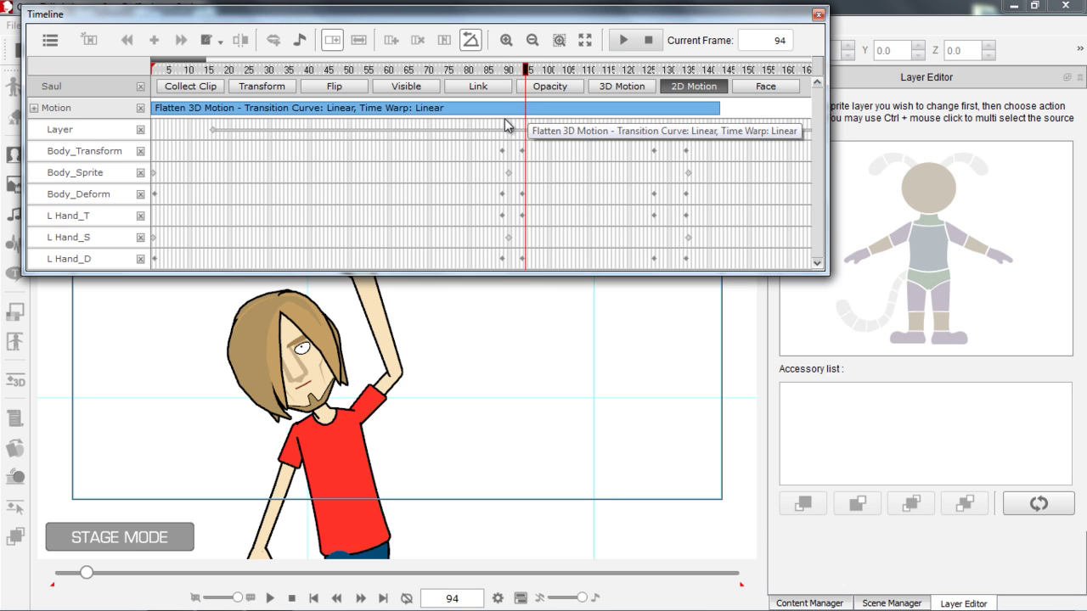
{"action": "left_click_drag", "start_coordinate": [536, 75], "coordinate": [525, 75]}
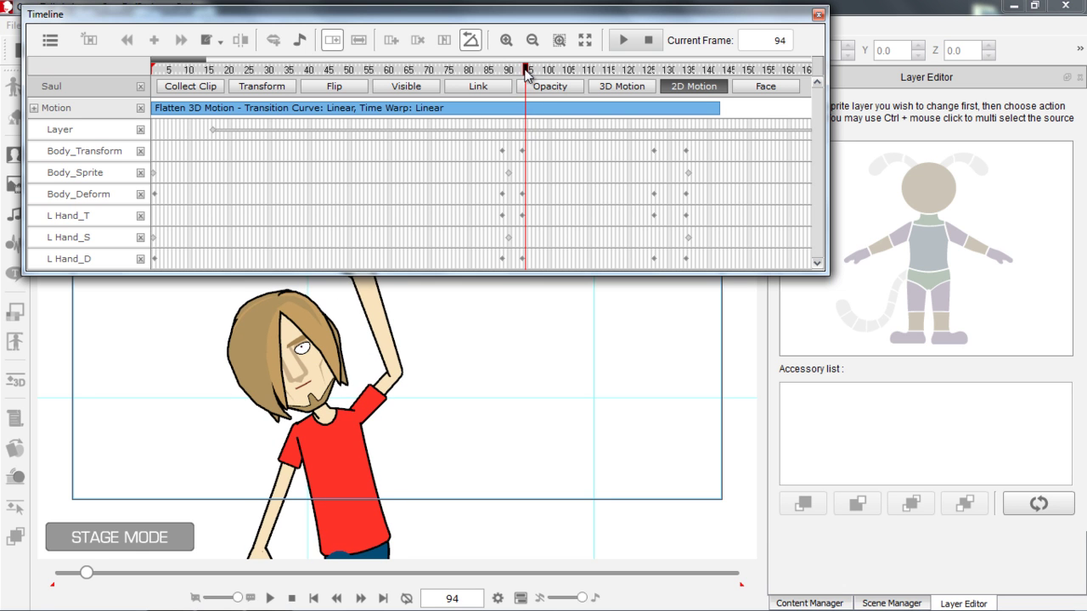
{"action": "left_click_drag", "start_coordinate": [378, 279], "coordinate": [340, 297]}
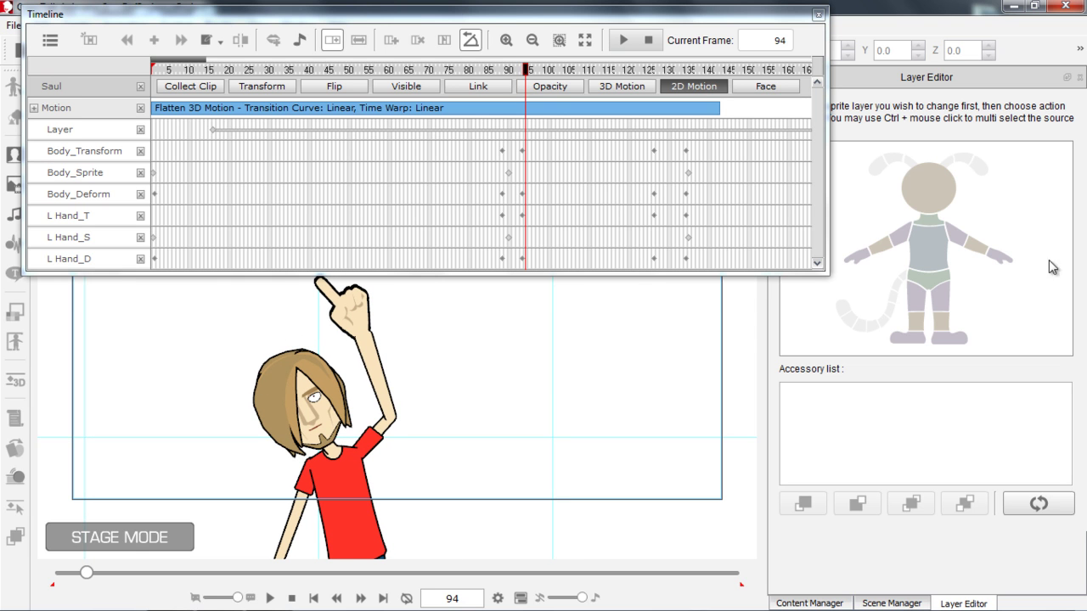
{"action": "left_click", "coordinate": [999, 259]}
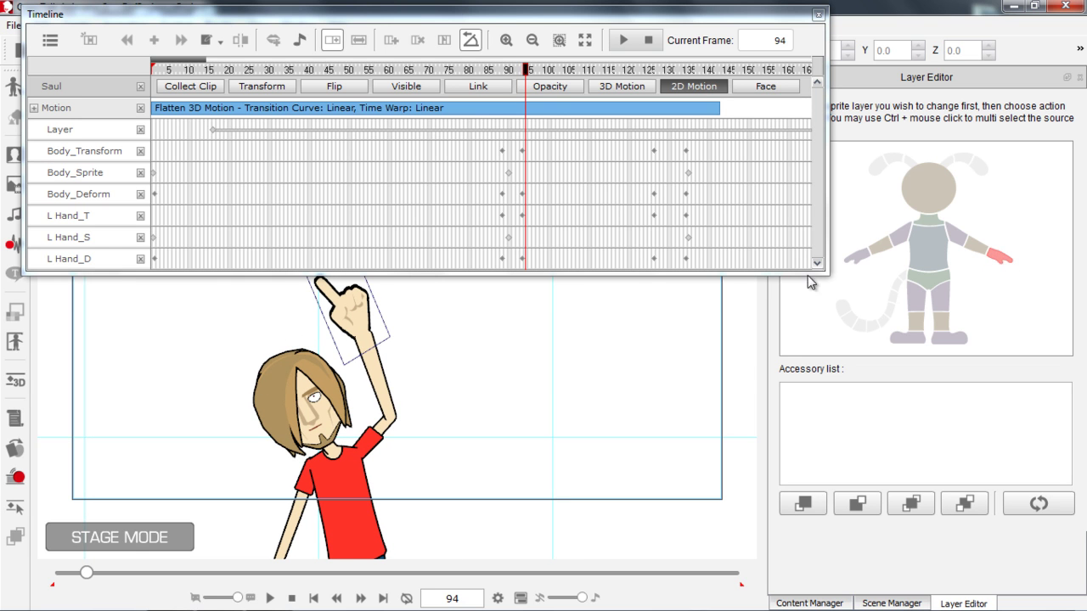
{"action": "left_click", "coordinate": [804, 507]}
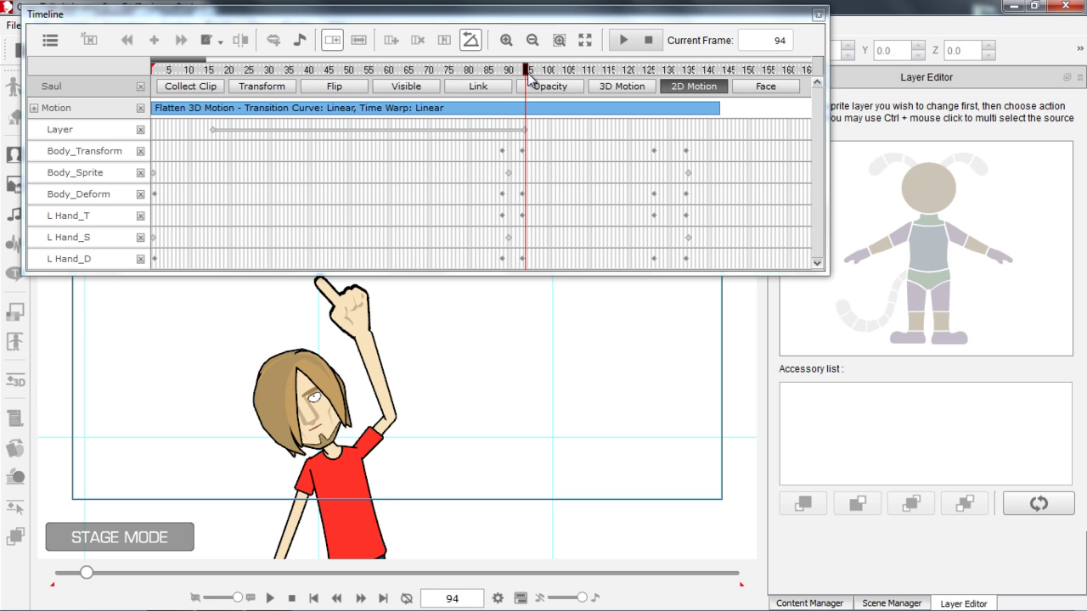
Close the timeline and play the whole motion from frame 1 to check the layer changes.
{"action": "left_click_drag", "start_coordinate": [513, 73], "coordinate": [140, 83]}
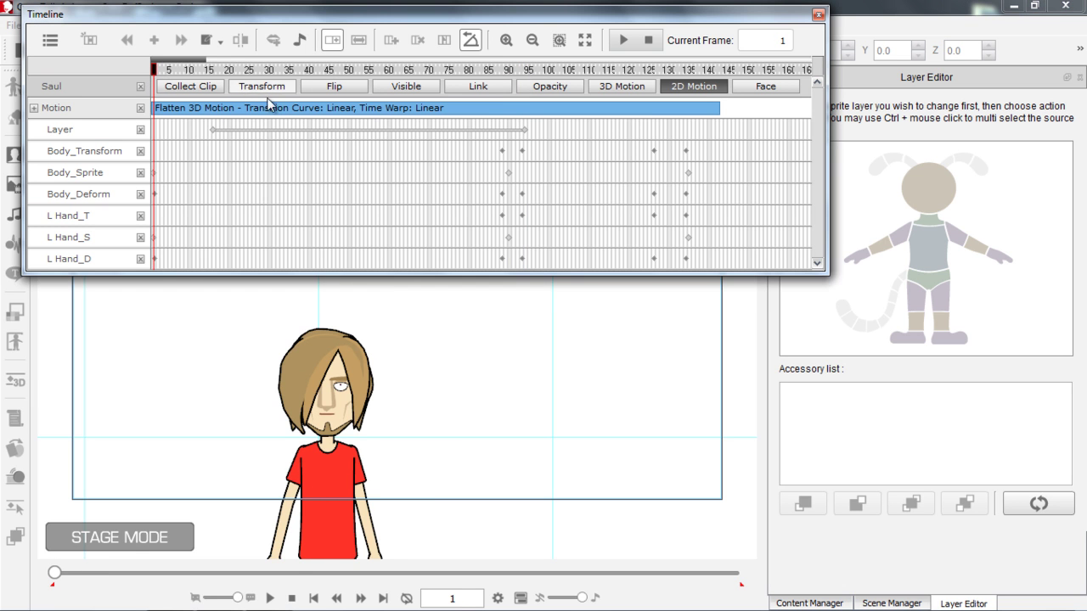
{"action": "scroll", "coordinate": [449, 395], "scroll_direction": "down", "scroll_amount": 3}
{"action": "scroll", "coordinate": [509, 359], "scroll_direction": "down", "scroll_amount": 3}
{"action": "left_click", "coordinate": [817, 14]}
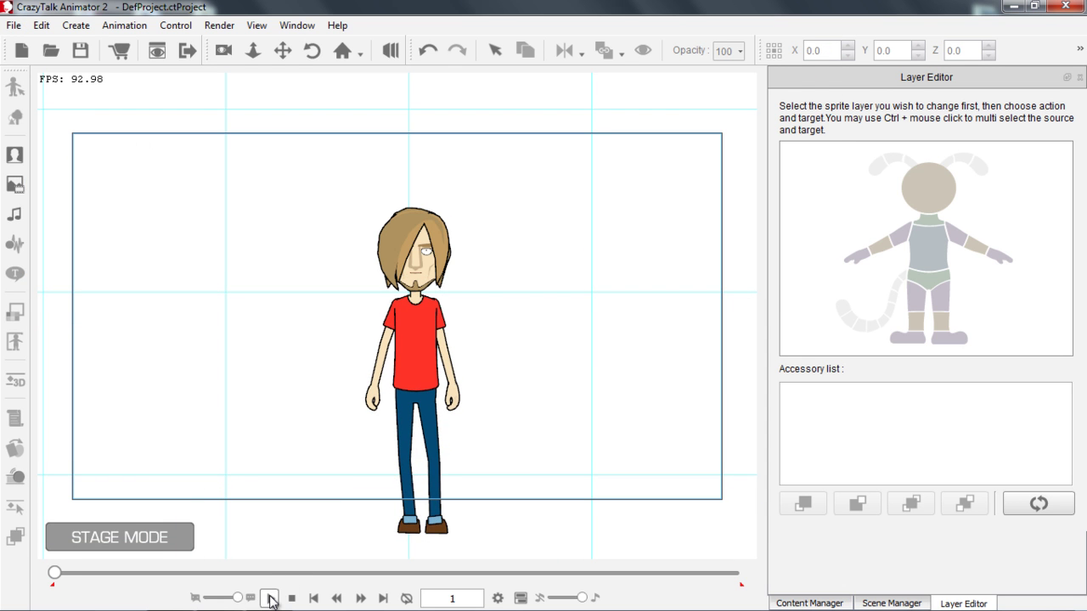
{"action": "left_click", "coordinate": [271, 600]}
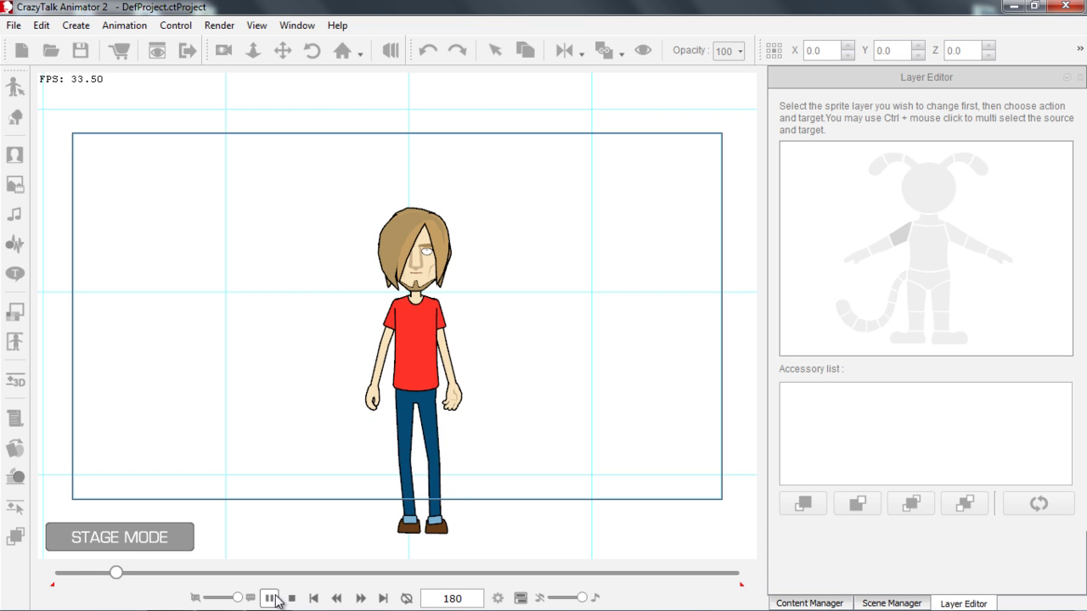
{"action": "left_click", "coordinate": [270, 599]}
Place the left forearm's layer in front of the left hand at frame 117.
{"action": "left_click_drag", "start_coordinate": [121, 577], "coordinate": [95, 583]}
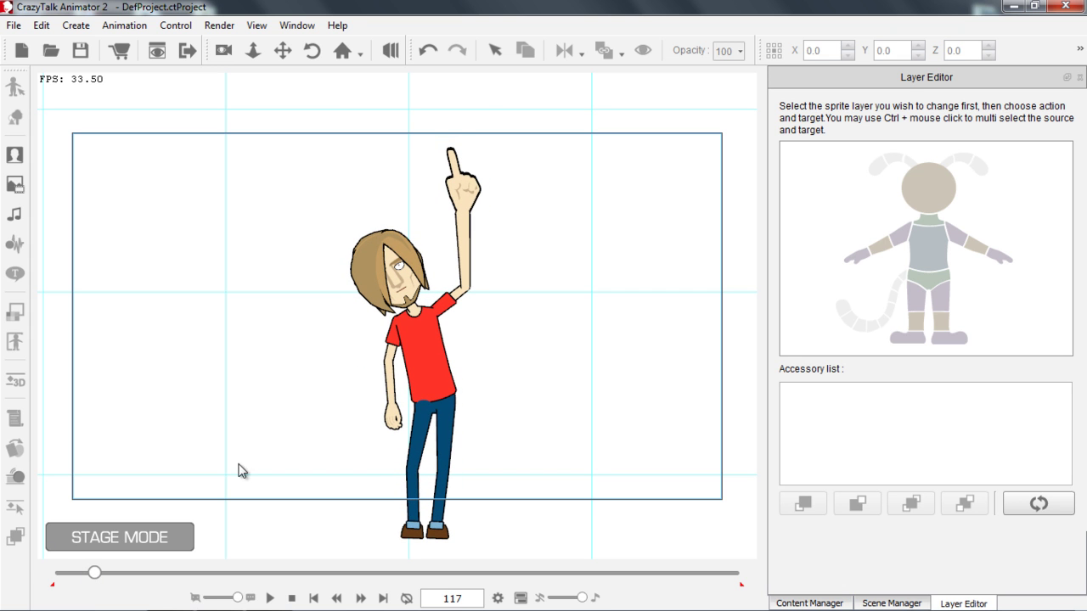
{"action": "left_click", "coordinate": [996, 259]}
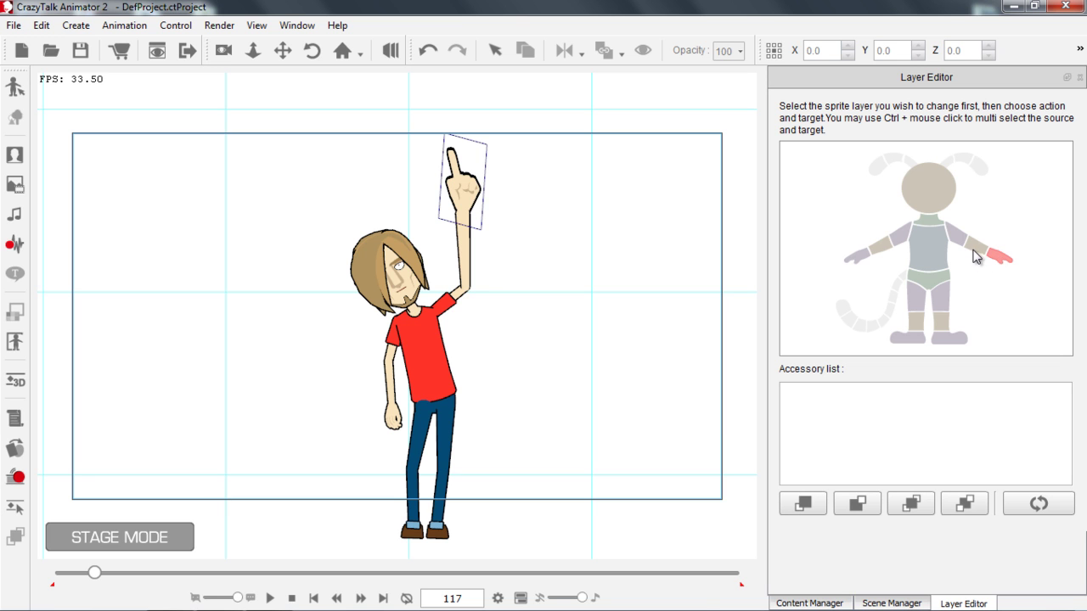
{"action": "left_click", "coordinate": [977, 250]}
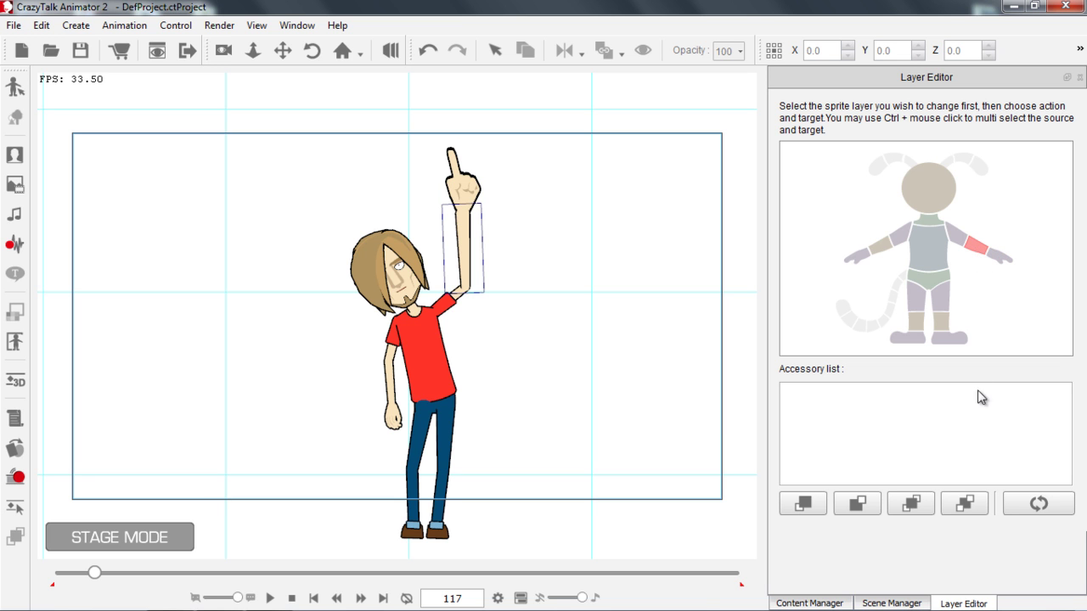
{"action": "left_click", "coordinate": [808, 506]}
{"action": "left_click", "coordinate": [998, 259]}
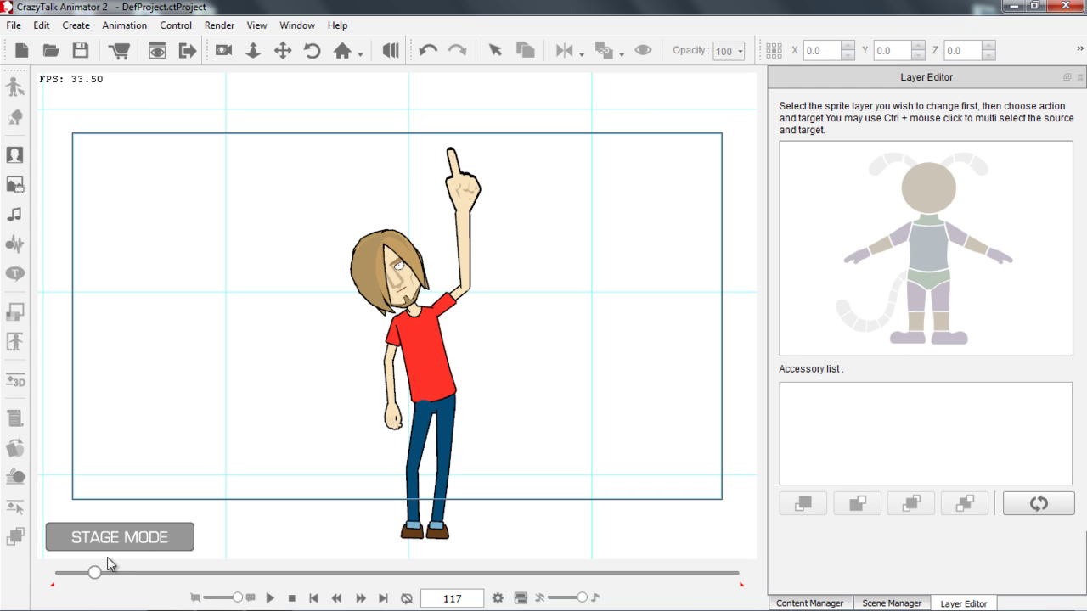
Return to frame 6 and close the Layer Editor, keeping Saul selected and fully framed on the stage.
{"action": "left_click_drag", "start_coordinate": [95, 576], "coordinate": [54, 578]}
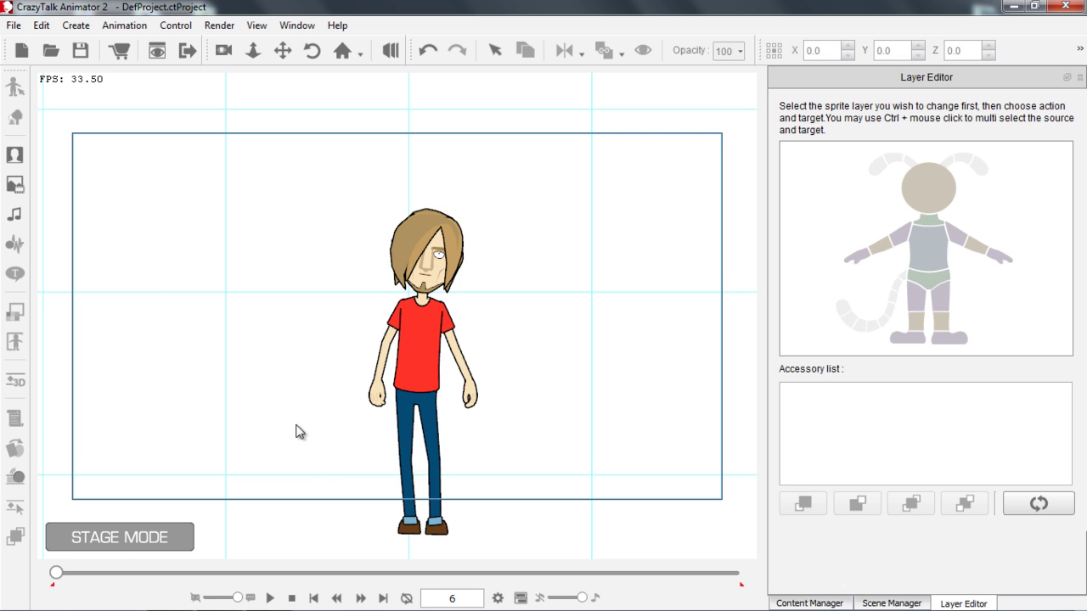
{"action": "left_click", "coordinate": [416, 341]}
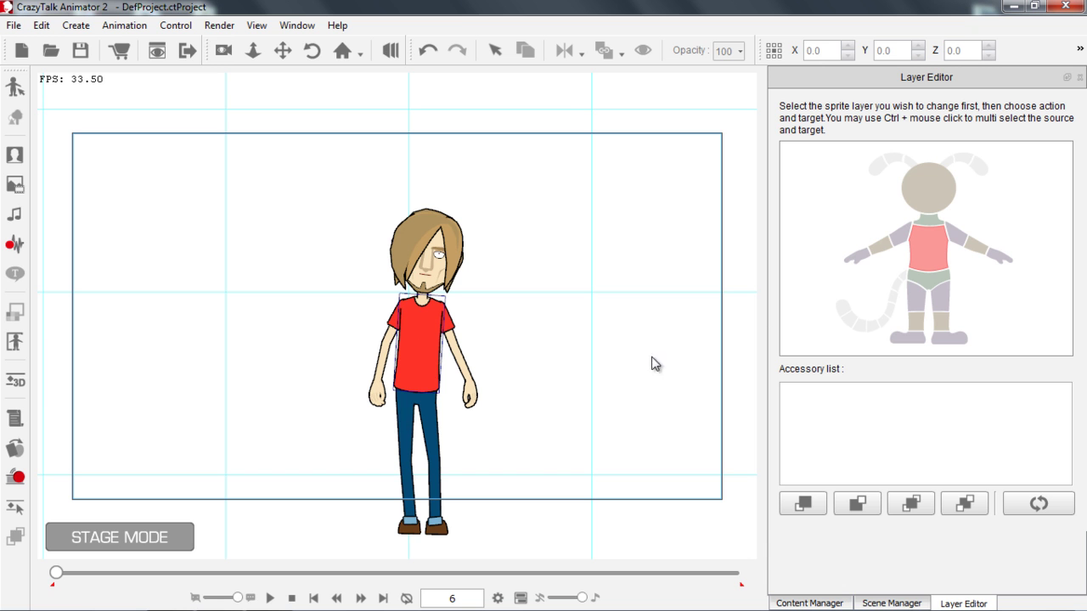
{"action": "left_click", "coordinate": [1079, 77]}
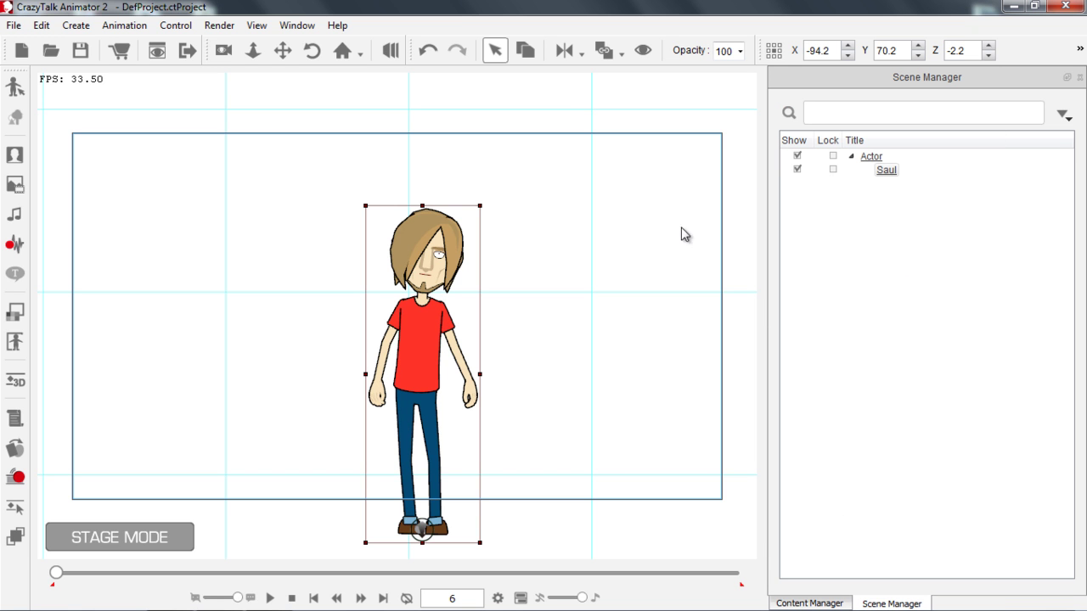
{"action": "scroll", "coordinate": [534, 374], "scroll_direction": "down", "scroll_amount": 2}
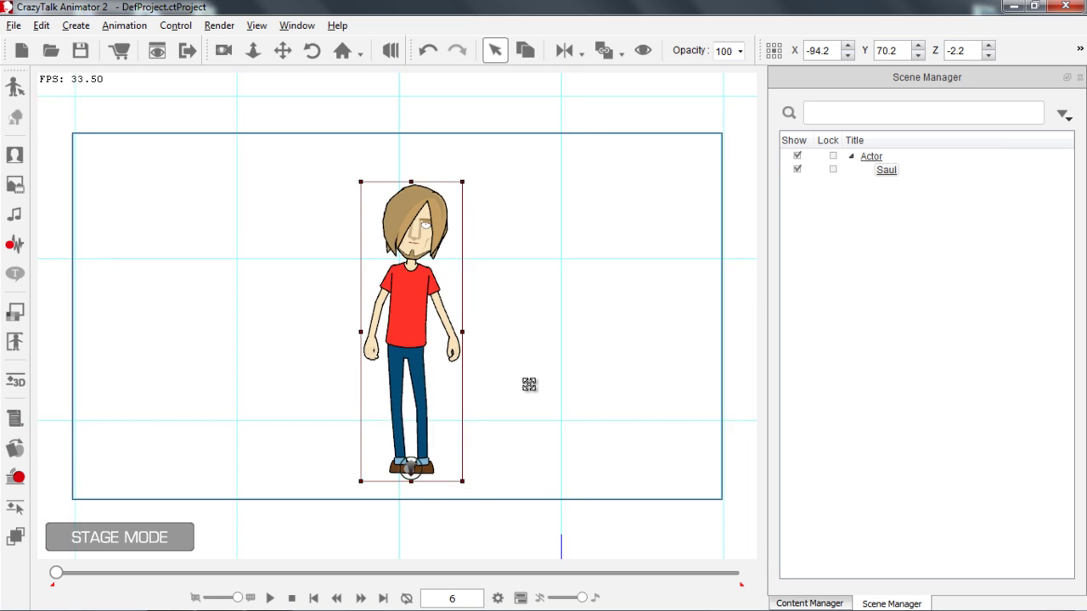
{"action": "left_click_drag", "start_coordinate": [532, 381], "coordinate": [510, 393]}
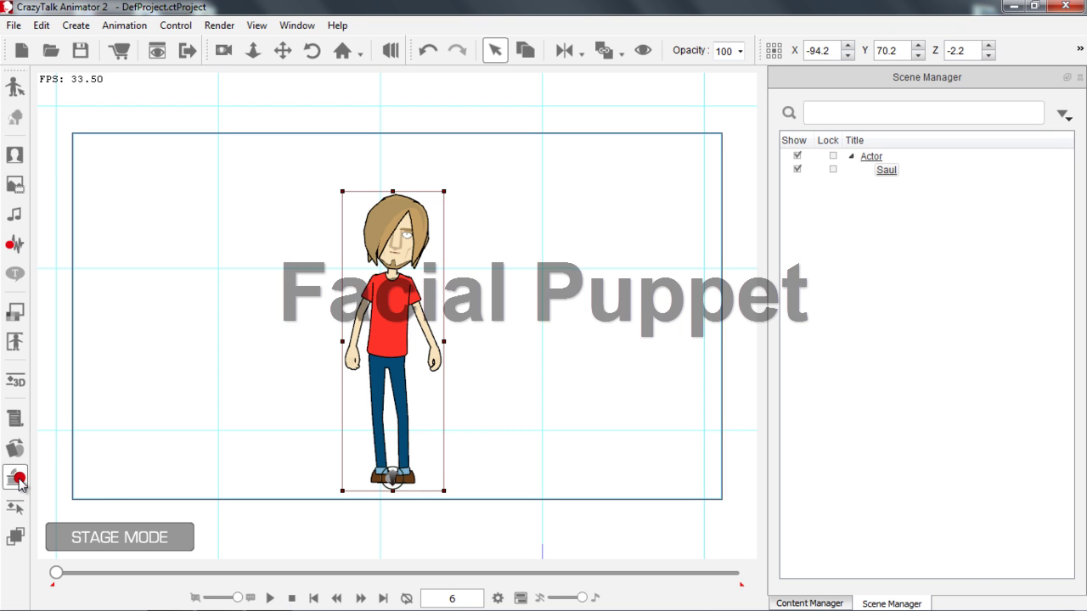
Open the Puppet Editor in facial mode with Saul's upper body framed, and look through the face animation profiles.
{"action": "left_click", "coordinate": [17, 479]}
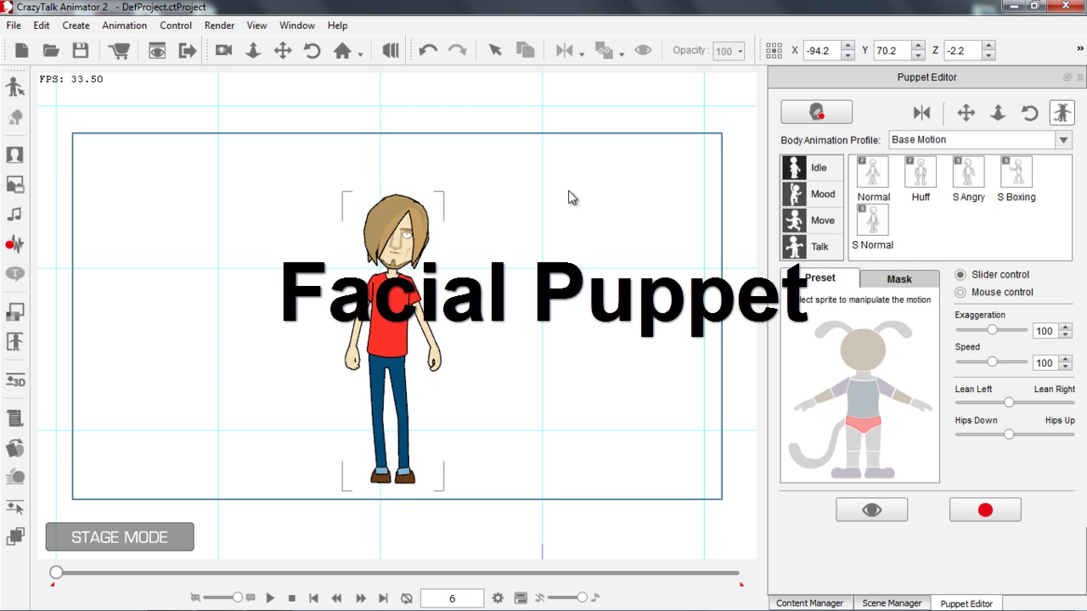
{"action": "left_click", "coordinate": [817, 112]}
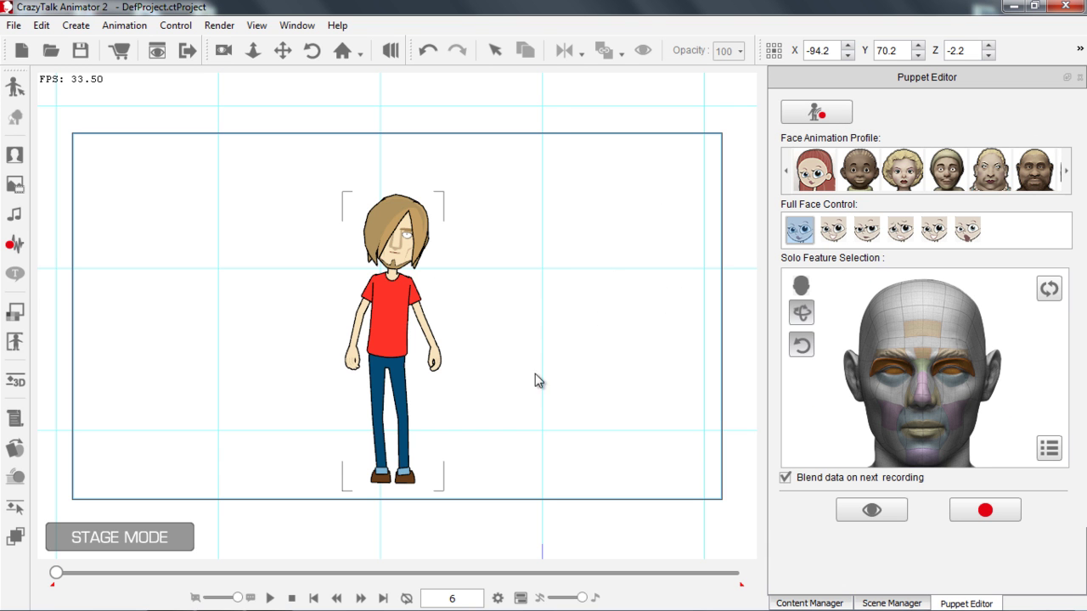
{"action": "left_click_drag", "start_coordinate": [529, 388], "coordinate": [485, 301]}
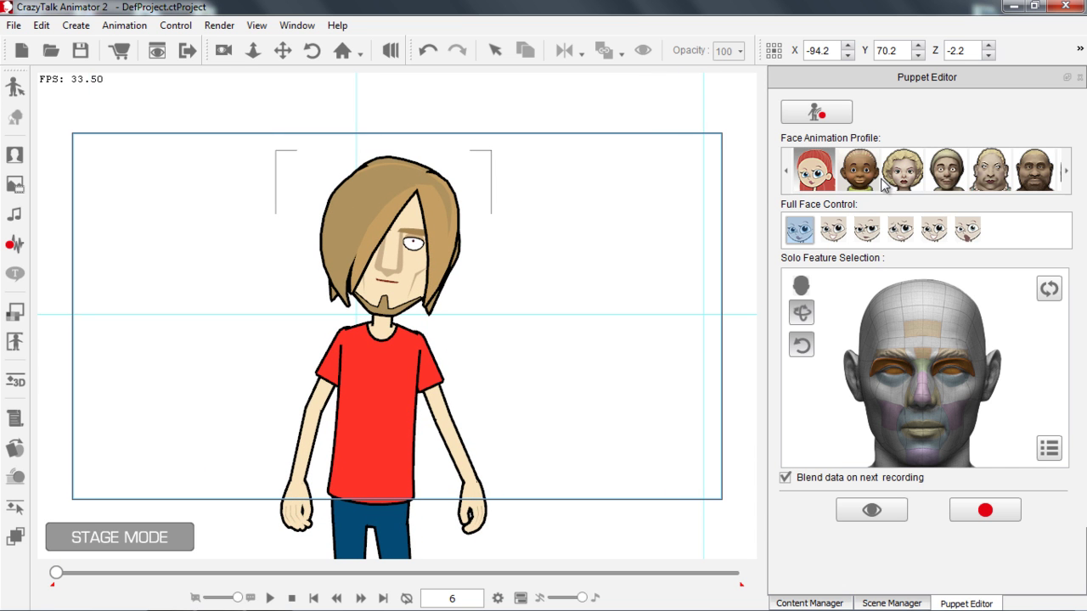
{"action": "left_click", "coordinate": [1067, 172]}
{"action": "left_click", "coordinate": [1067, 172]}
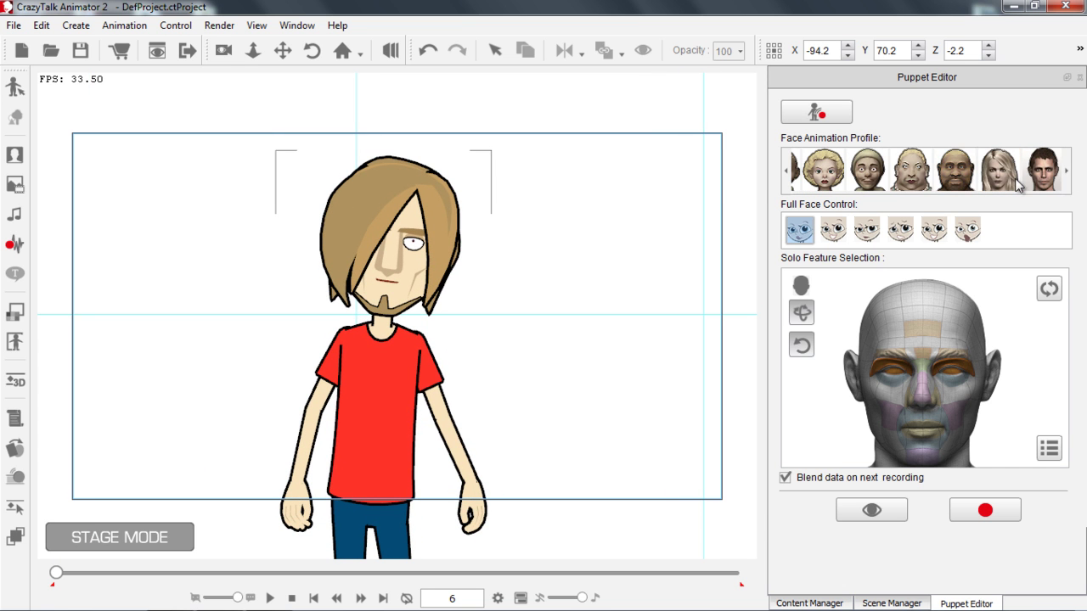
{"action": "left_click", "coordinate": [787, 171]}
{"action": "left_click", "coordinate": [787, 171]}
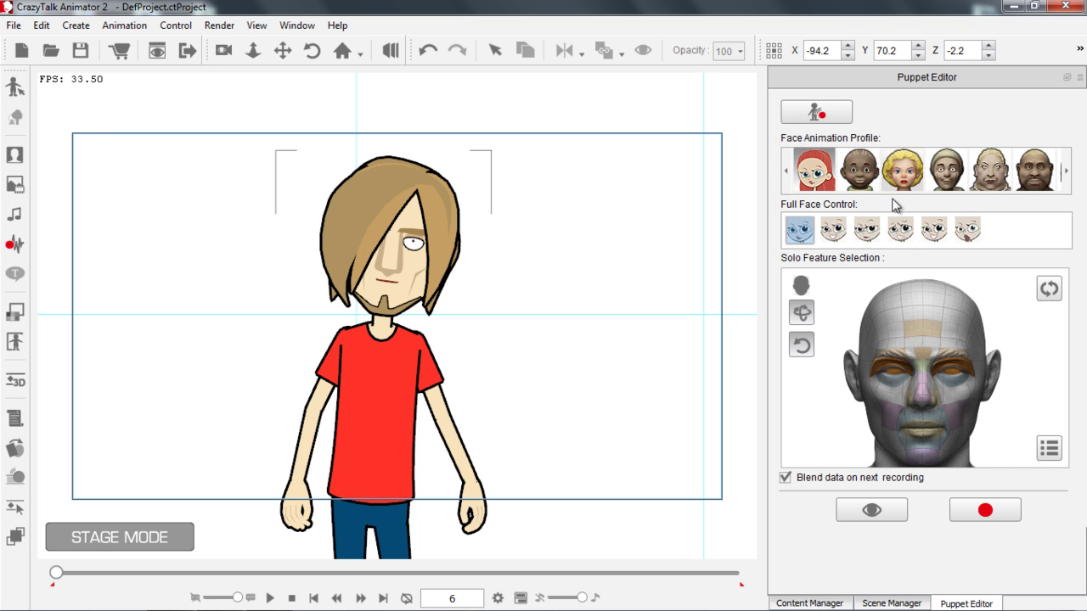
Preview the second full face control of the red-haired girl's profile on Saul, then stop the preview.
{"action": "left_click", "coordinate": [831, 234]}
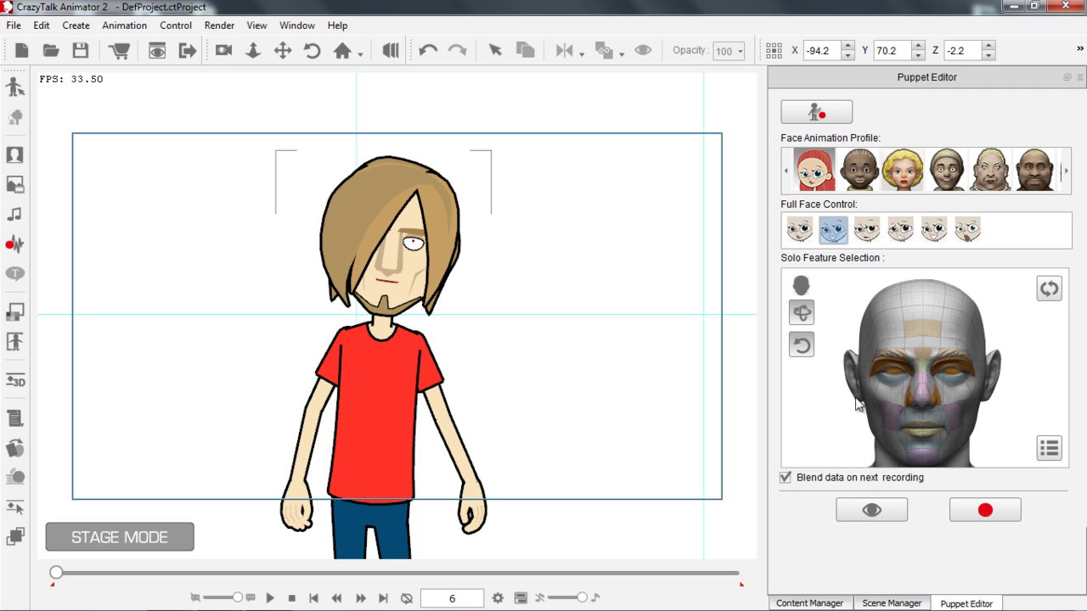
{"action": "left_click", "coordinate": [870, 508]}
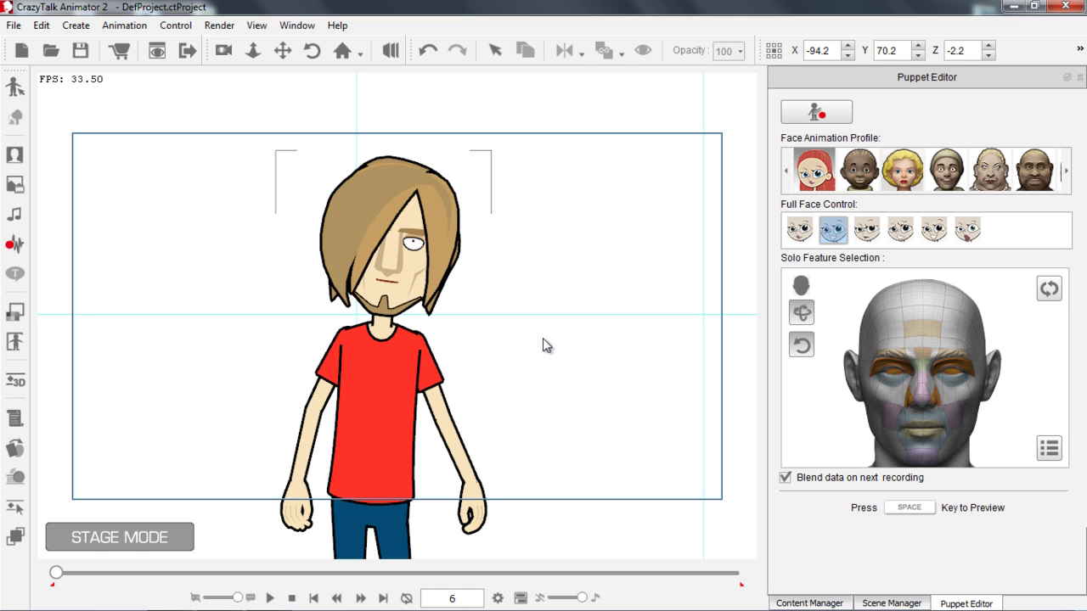
{"action": "key", "text": "space"}
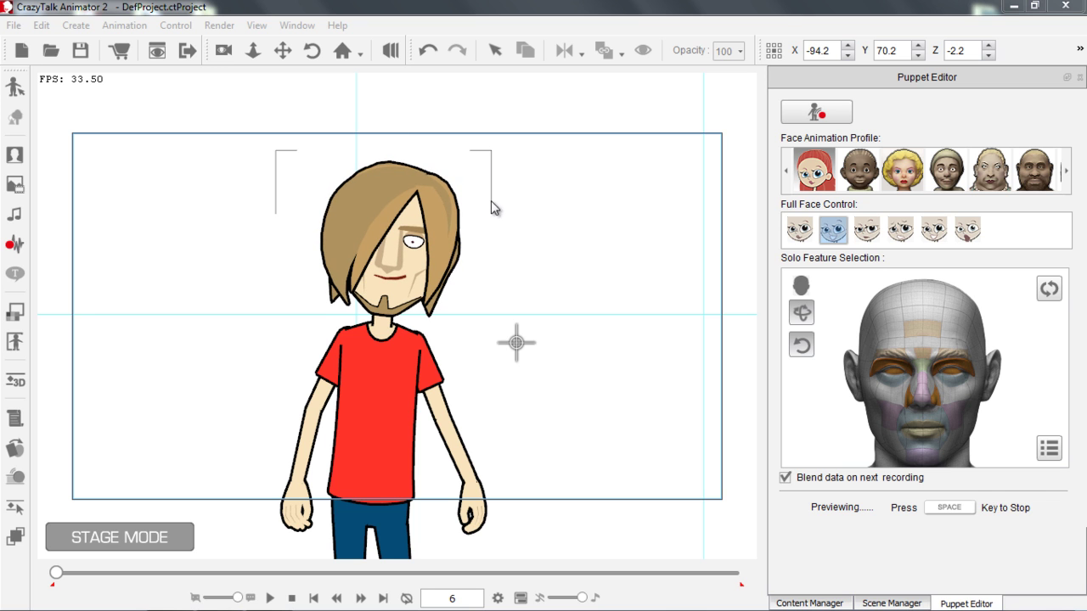
{"action": "key", "text": "space"}
Preview the third full face control of the red-haired girl's profile on Saul, then stop the preview.
{"action": "left_click", "coordinate": [866, 231]}
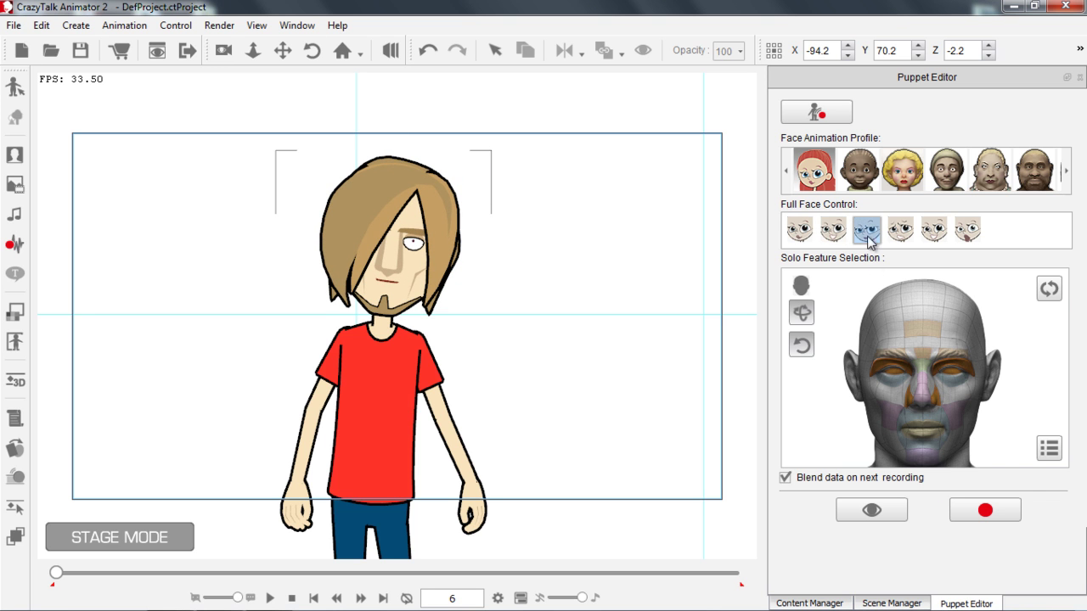
{"action": "left_click", "coordinate": [870, 509]}
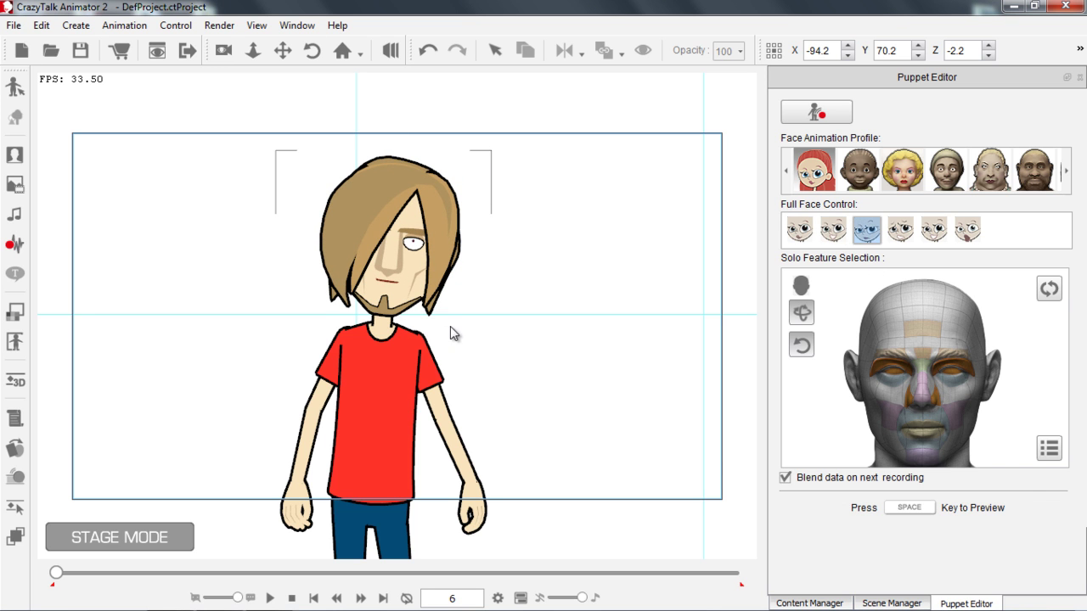
{"action": "key", "text": "space"}
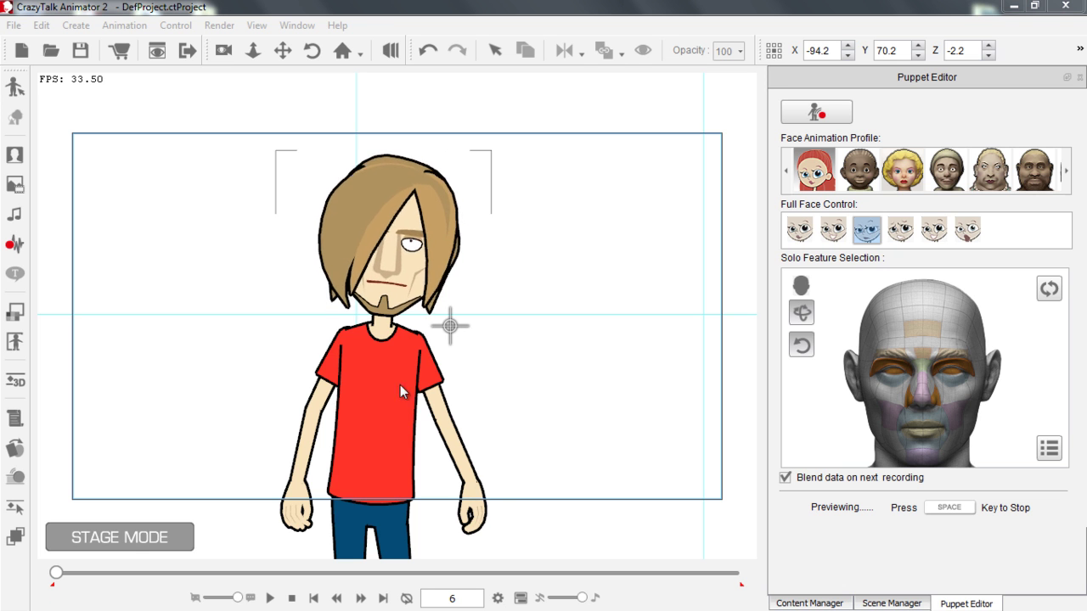
{"action": "key", "text": "space"}
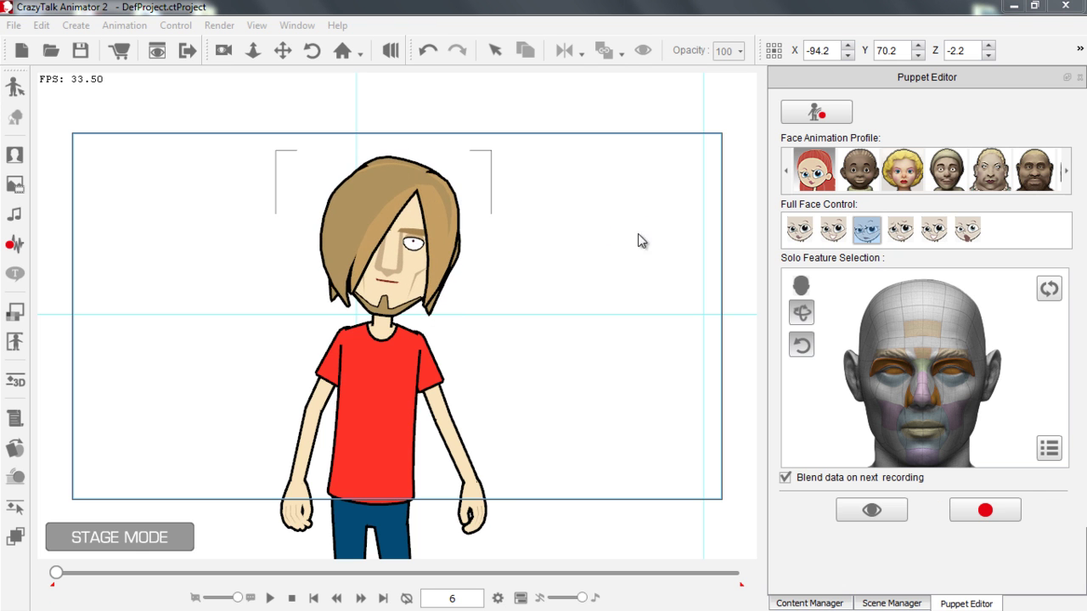
Preview the third full face control of the curly blonde woman's profile on Saul.
{"action": "left_click", "coordinate": [907, 173]}
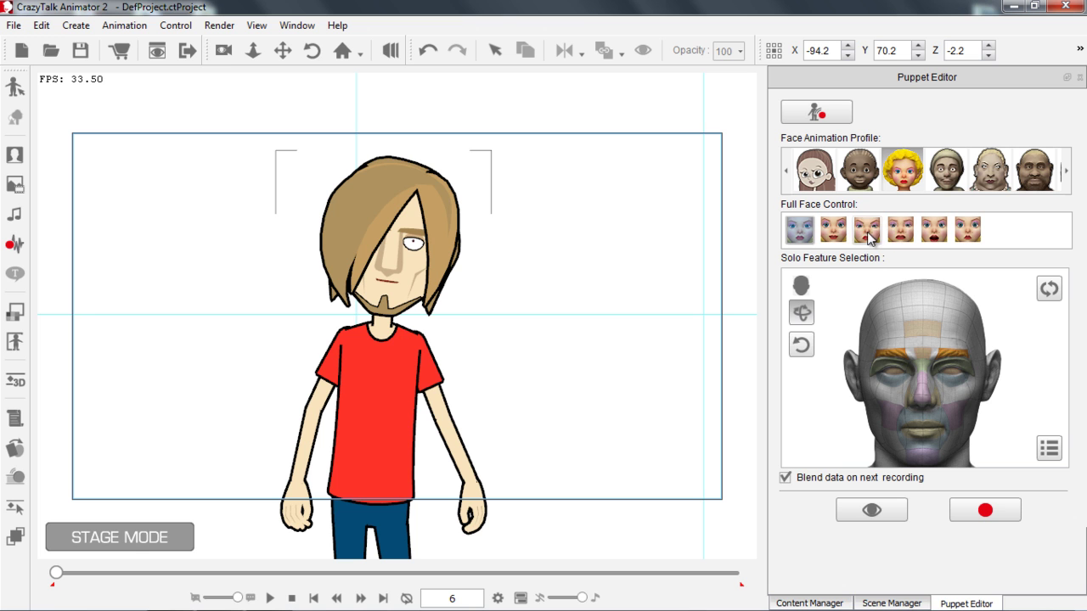
{"action": "left_click", "coordinate": [867, 232]}
{"action": "left_click", "coordinate": [872, 510]}
{"action": "key", "text": "space"}
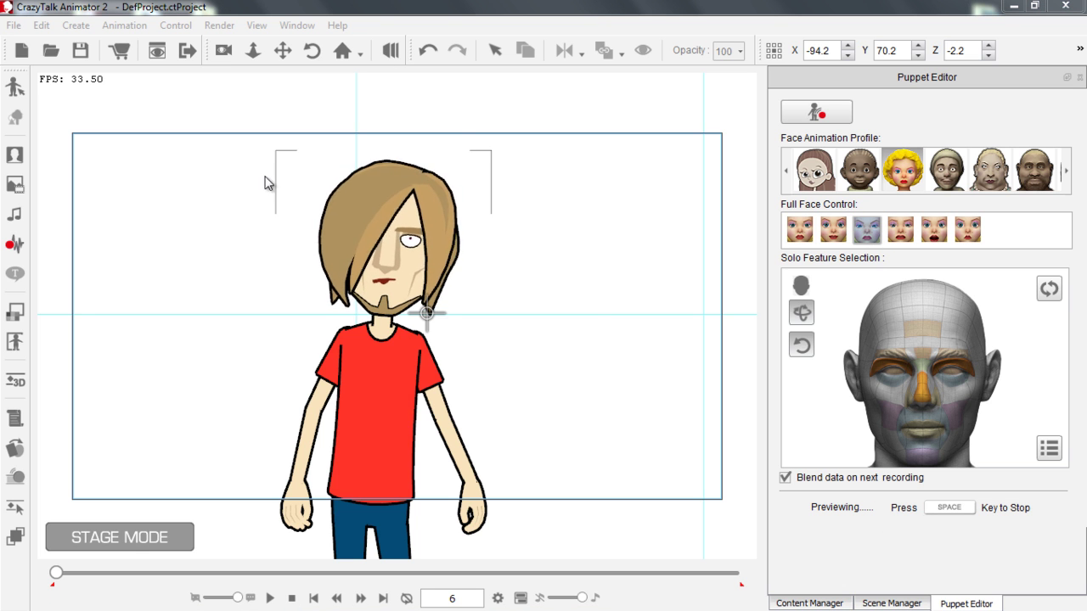
{"action": "key", "text": "space"}
Preview the third full face control of the fifth face animation profile on Saul.
{"action": "left_click", "coordinate": [990, 170]}
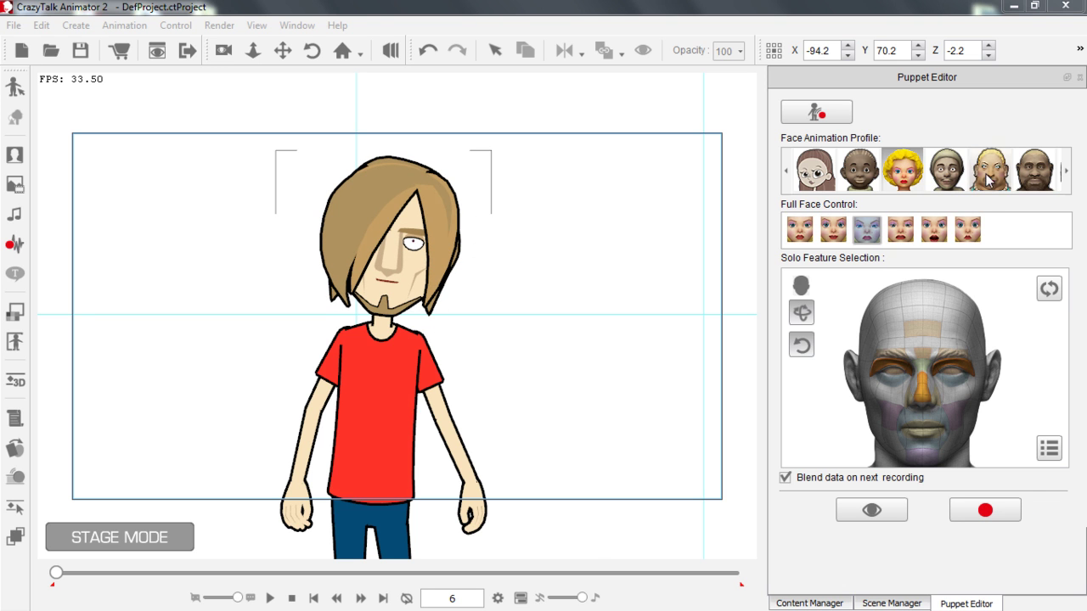
{"action": "left_click", "coordinate": [867, 230]}
{"action": "left_click", "coordinate": [868, 509]}
{"action": "key", "text": "space"}
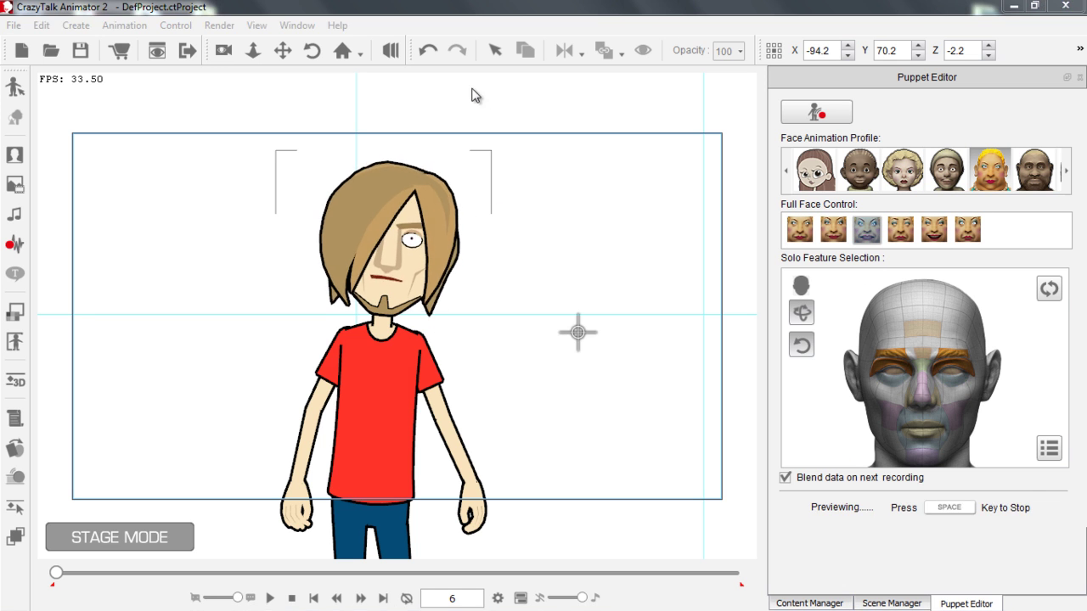
{"action": "key", "text": "space"}
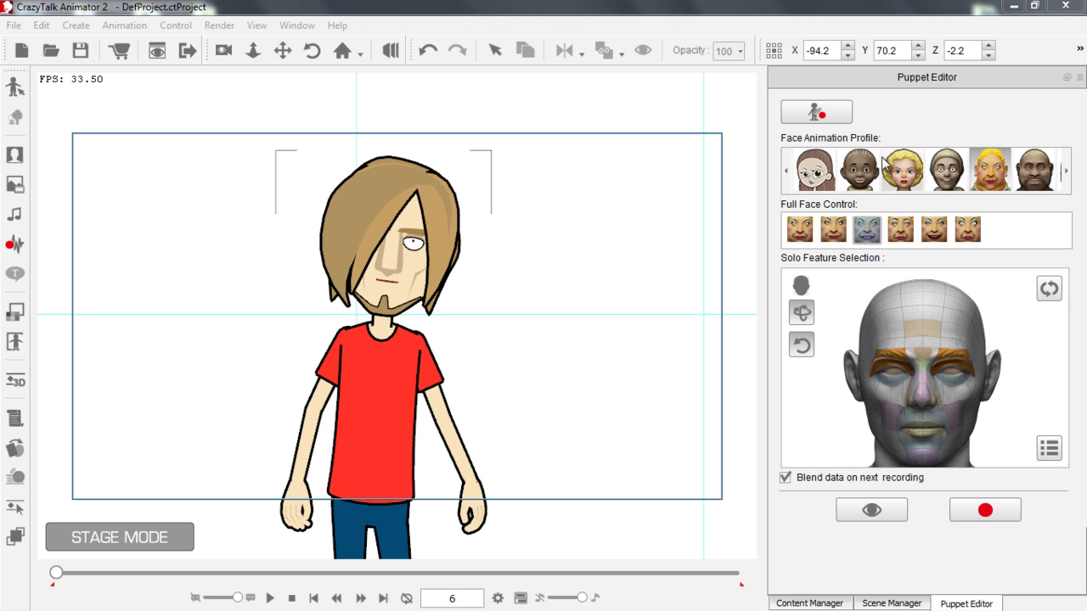
Switch back to the red-haired girl's profile with its third full face control and preview it twice from different starting points on the stage.
{"action": "left_click", "coordinate": [813, 170]}
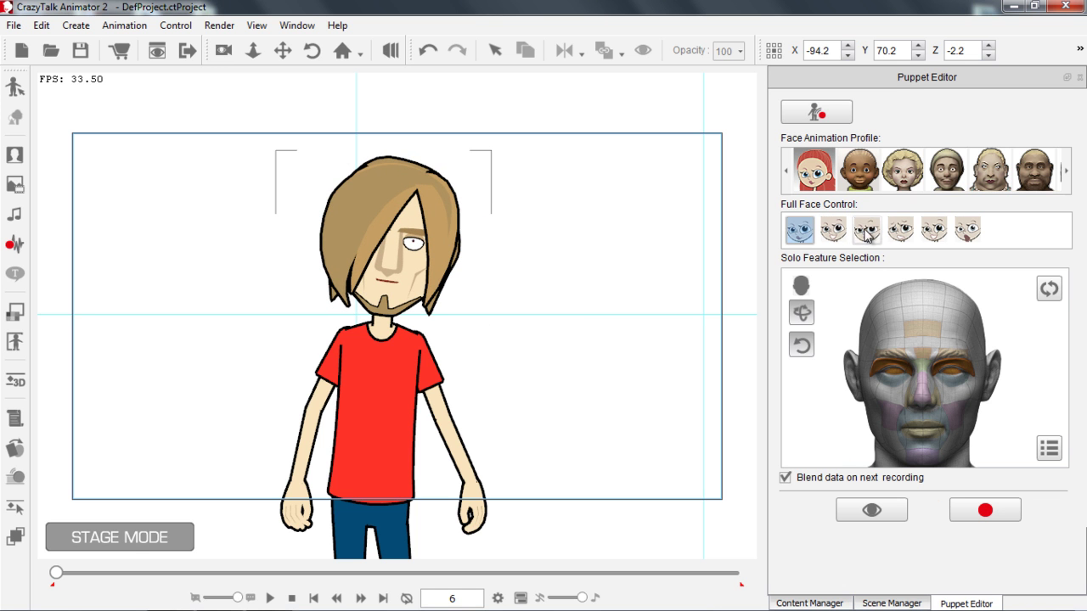
{"action": "left_click", "coordinate": [859, 236]}
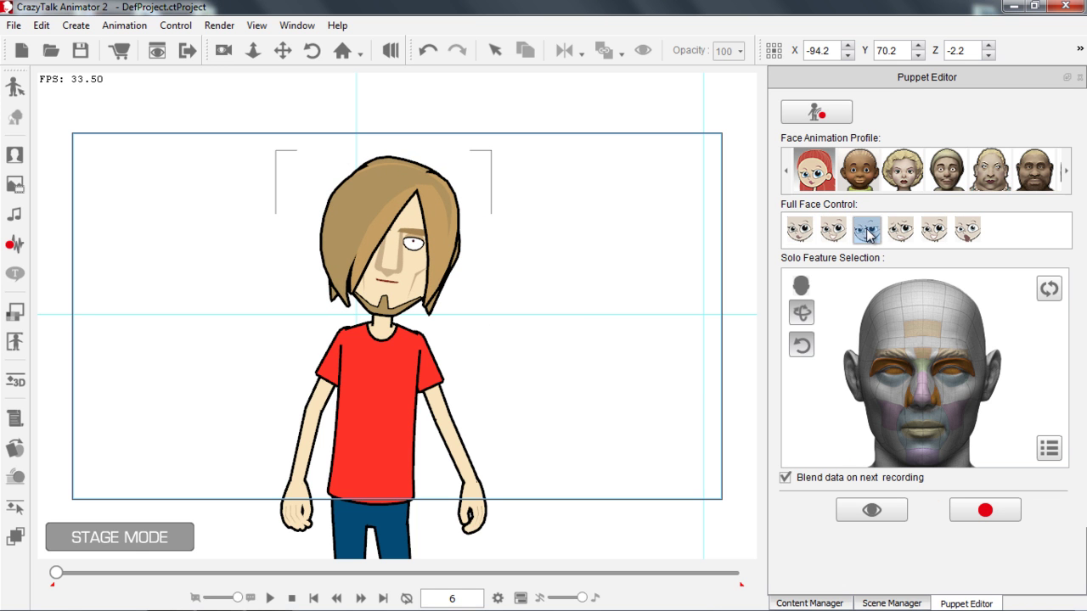
{"action": "left_click", "coordinate": [878, 513]}
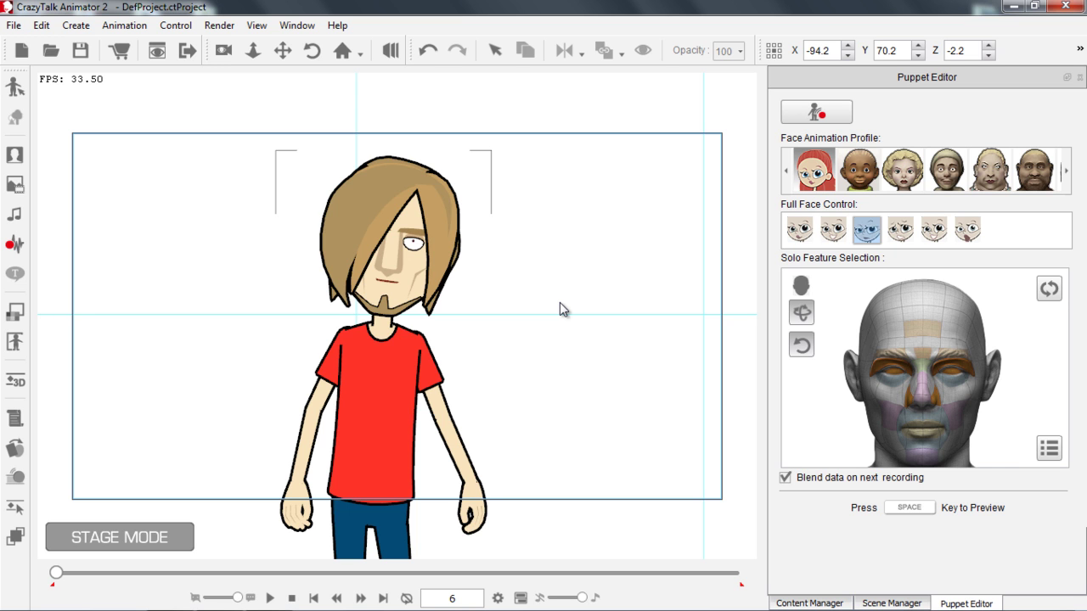
{"action": "key", "text": "space"}
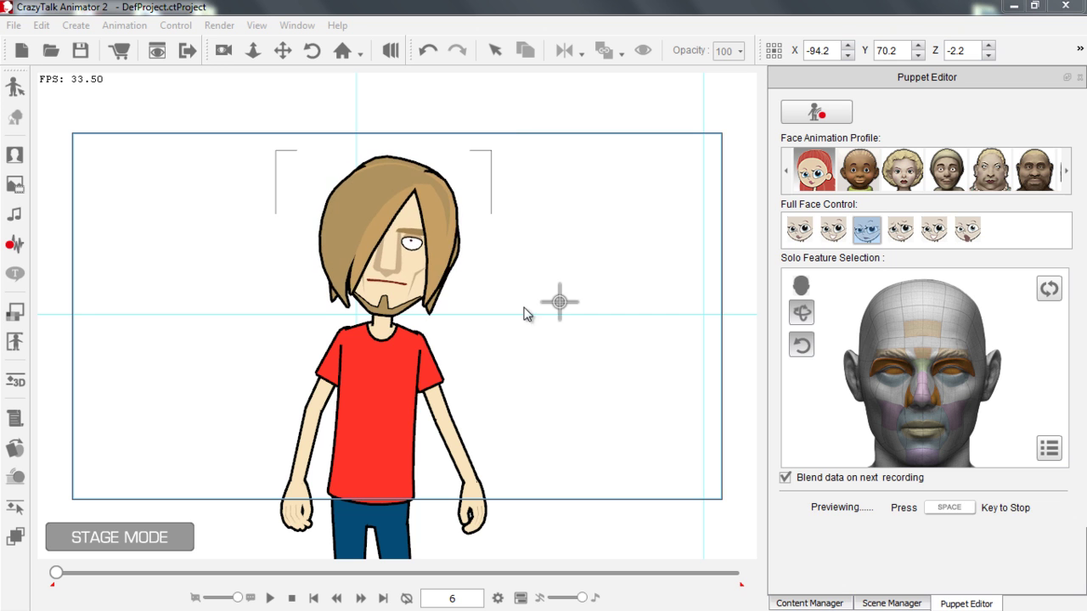
{"action": "key", "text": "space"}
{"action": "left_click", "coordinate": [837, 513]}
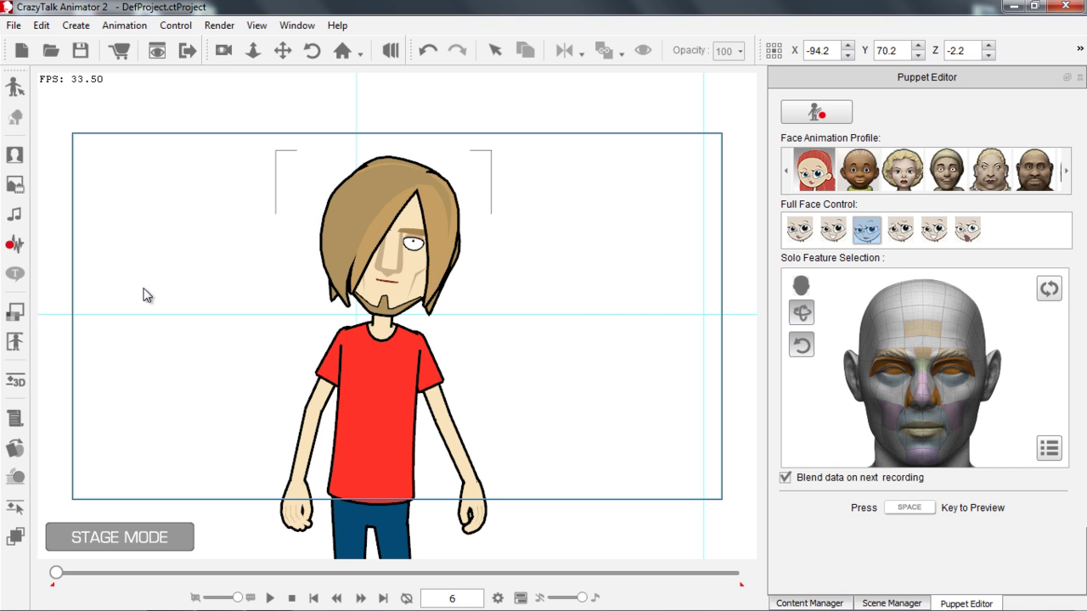
{"action": "key", "text": "space"}
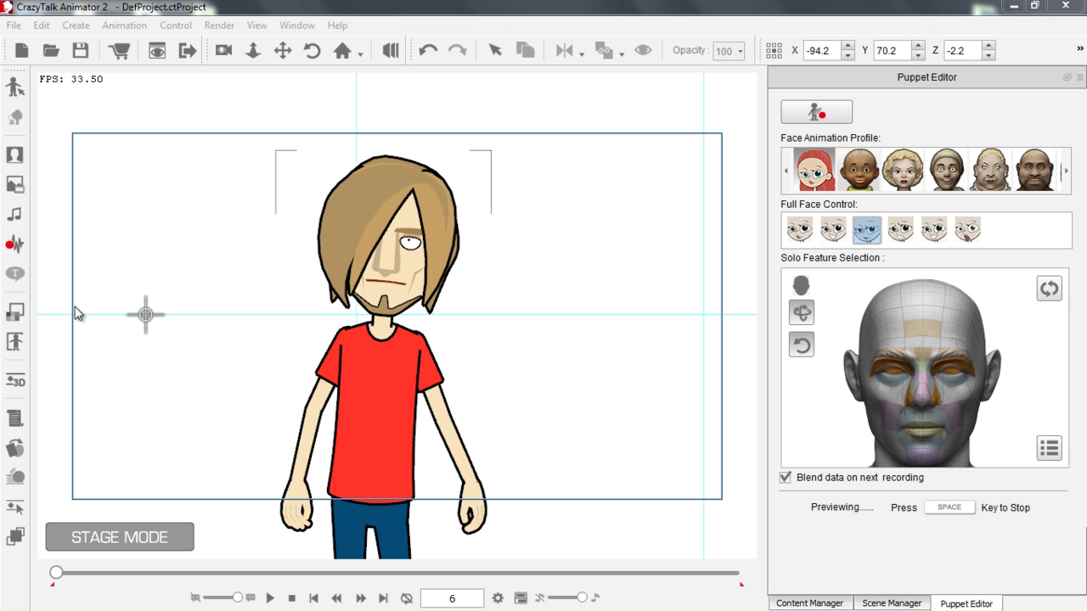
{"action": "key", "text": "space"}
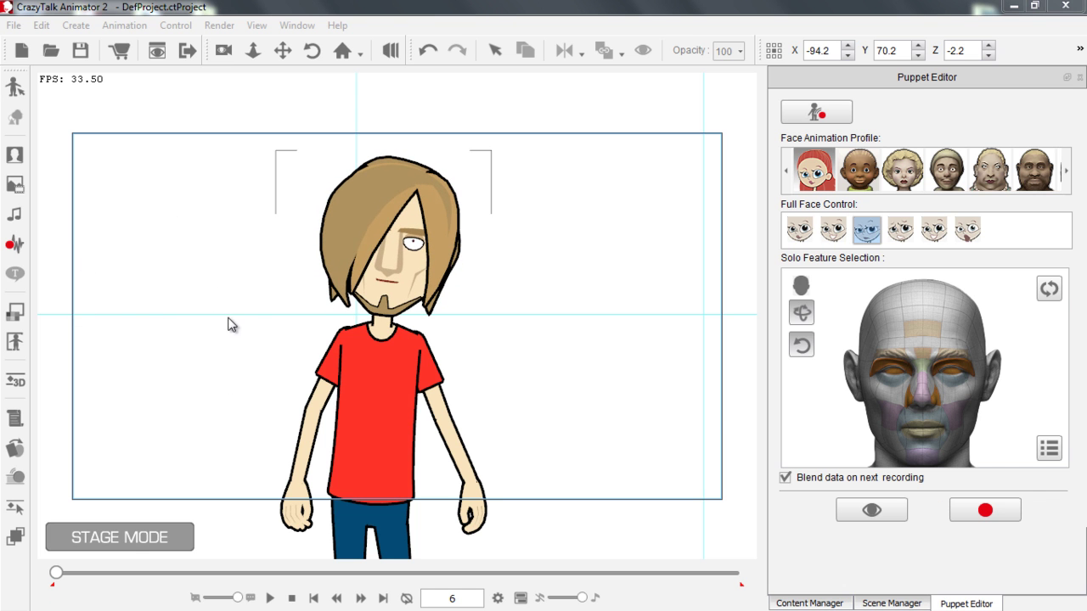
Record the facial puppet performance over Saul's body motion from frame 6 to frame 96.
{"action": "left_click", "coordinate": [986, 512]}
{"action": "key", "text": "space"}
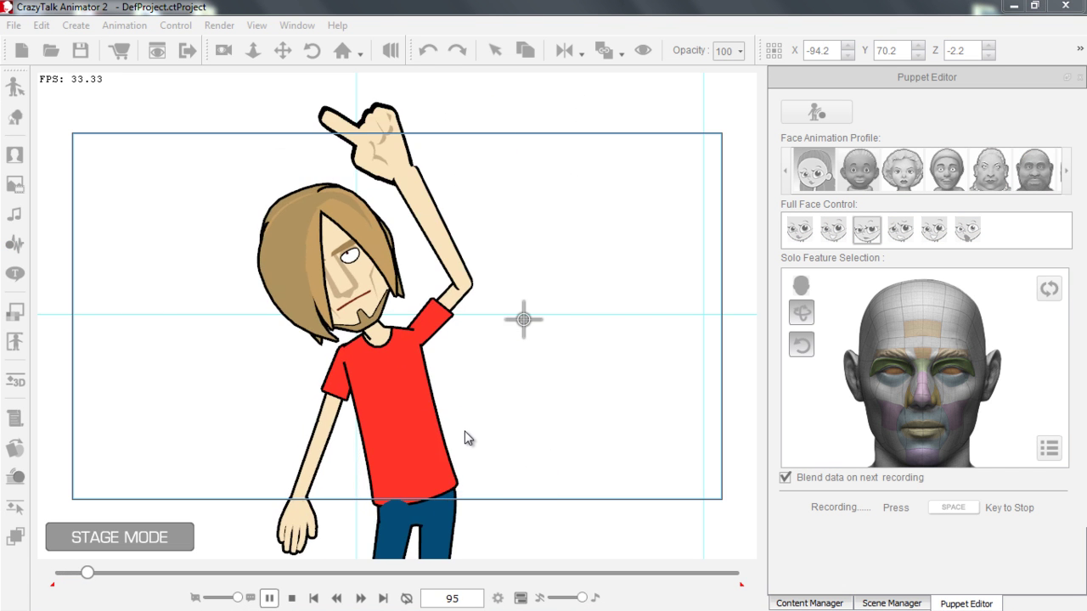
{"action": "key", "text": "space"}
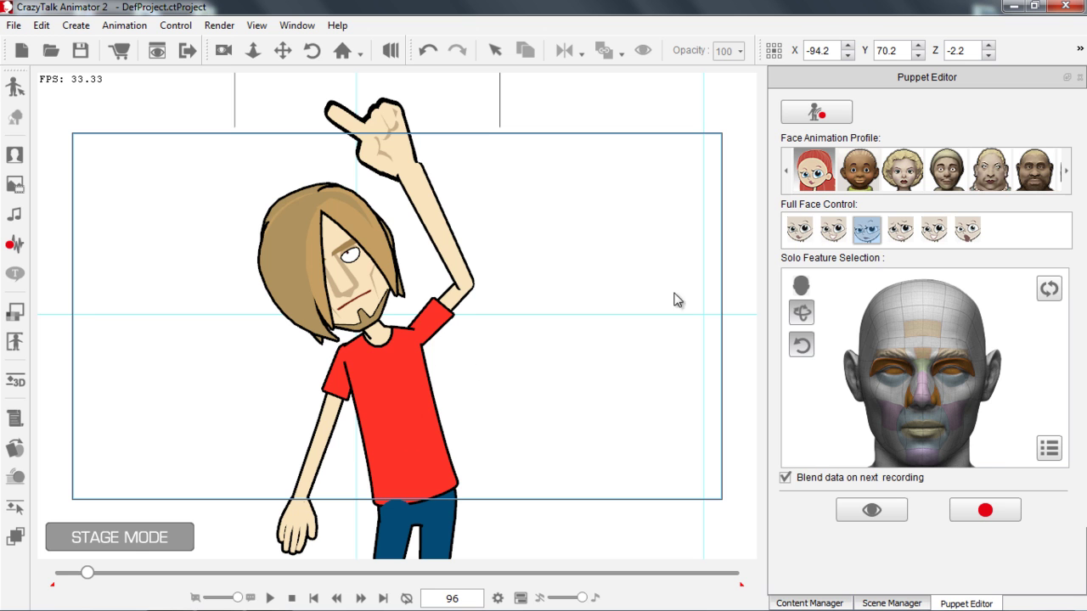
Close the Puppet Editor and open the Sprite Editor on Saul's left eye, with his face framed closely.
{"action": "left_click", "coordinate": [1079, 78]}
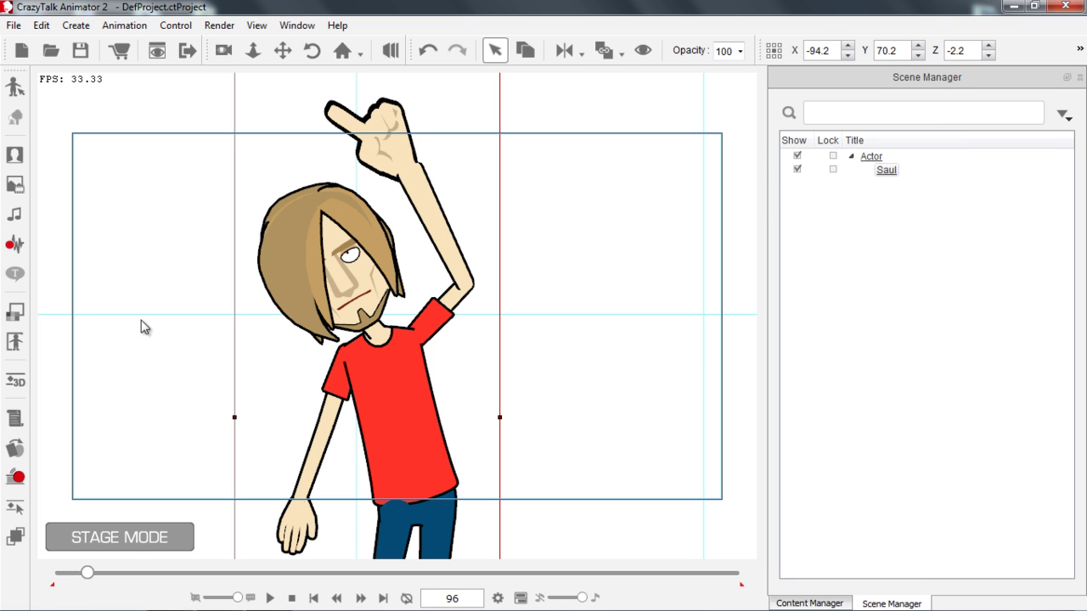
{"action": "left_click", "coordinate": [14, 447]}
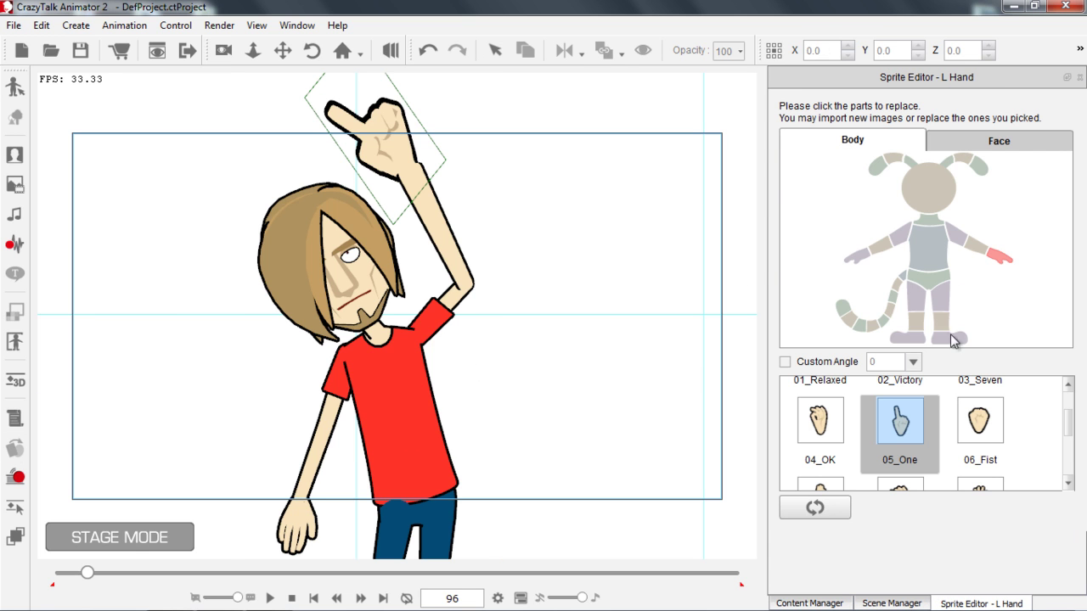
{"action": "scroll", "coordinate": [452, 391], "scroll_direction": "up", "scroll_amount": 5}
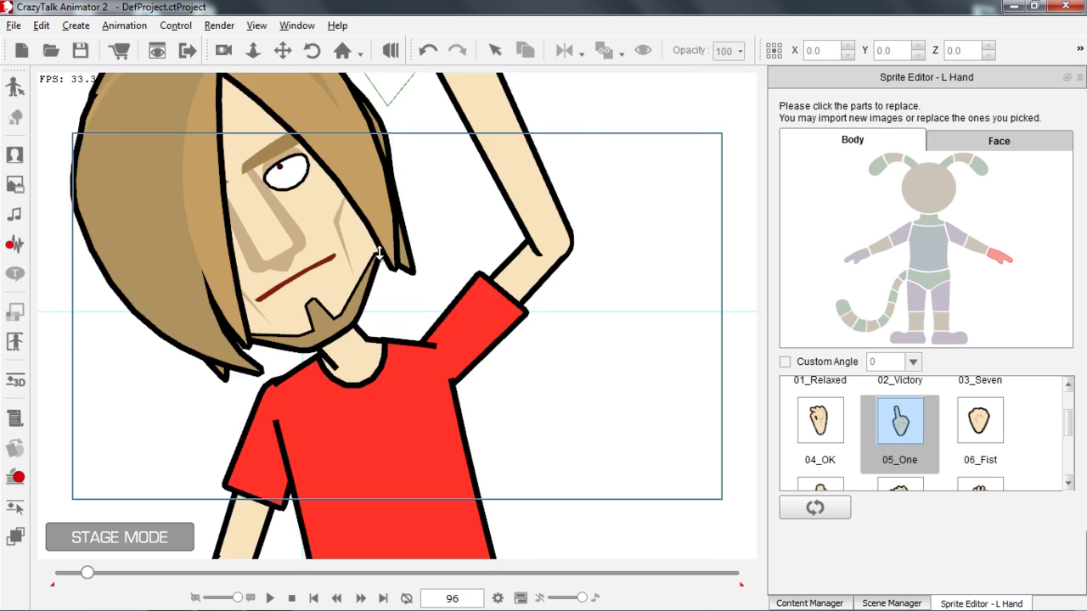
{"action": "scroll", "coordinate": [458, 366], "scroll_direction": "down", "scroll_amount": 2}
{"action": "scroll", "coordinate": [492, 424], "scroll_direction": "up", "scroll_amount": 2}
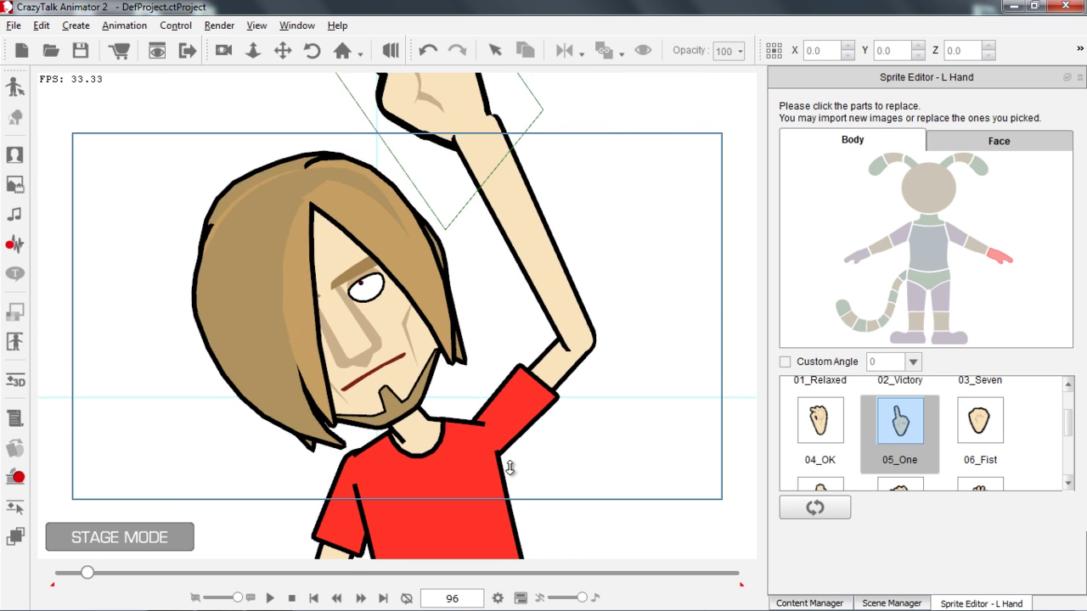
{"action": "scroll", "coordinate": [509, 467], "scroll_direction": "down", "scroll_amount": 1}
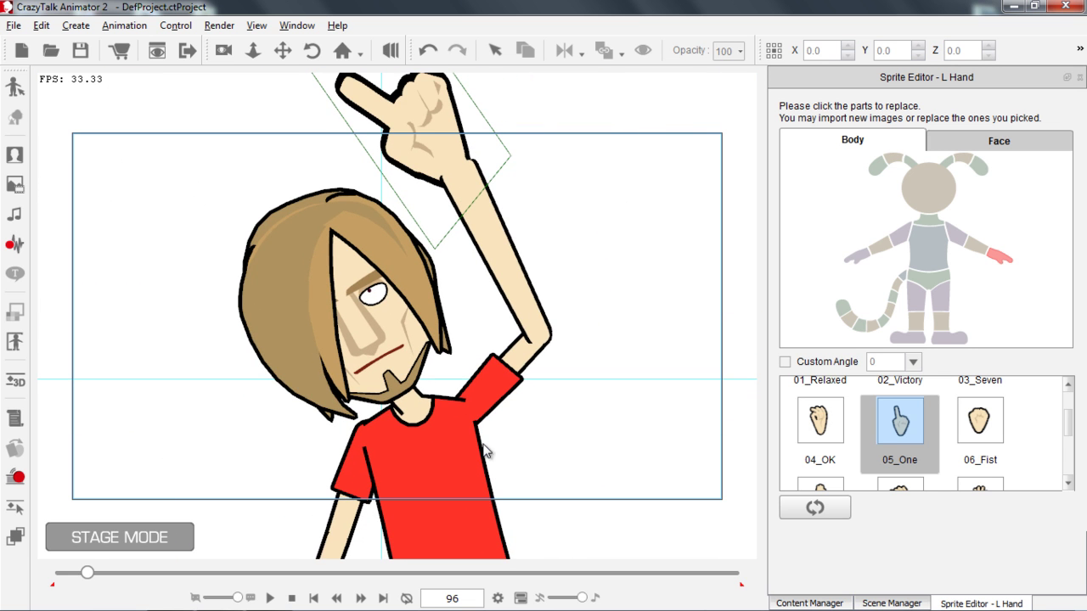
{"action": "left_click", "coordinate": [379, 294]}
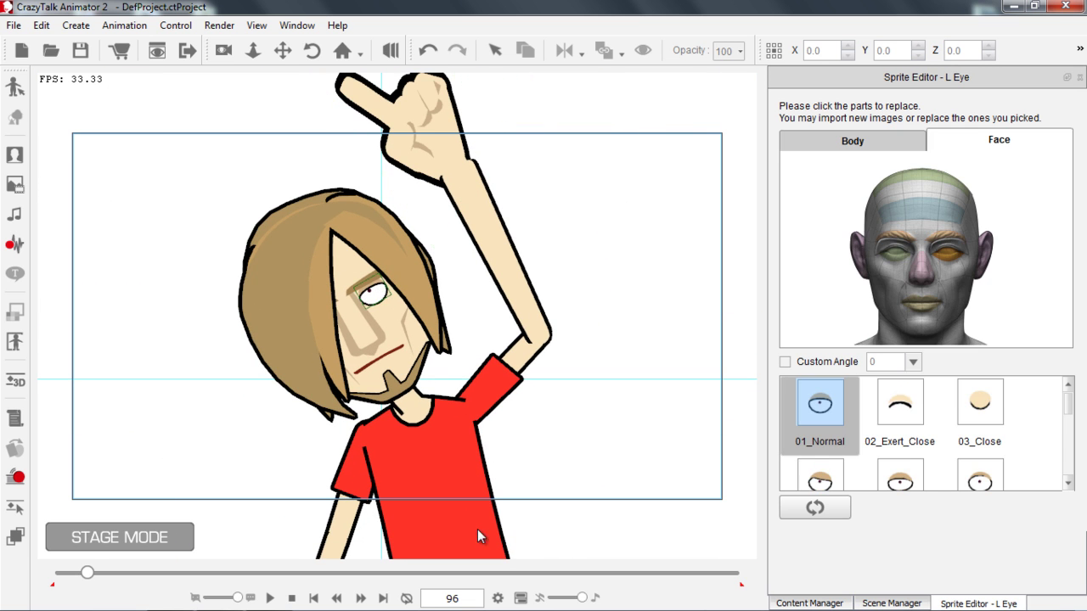
Replace Saul's left eye sprite with 12_Happy at frame 103.
{"action": "left_click_drag", "start_coordinate": [91, 576], "coordinate": [90, 574]}
{"action": "left_click_drag", "start_coordinate": [1067, 406], "coordinate": [1072, 456]}
{"action": "left_click", "coordinate": [1007, 428]}
{"action": "left_click", "coordinate": [976, 399]}
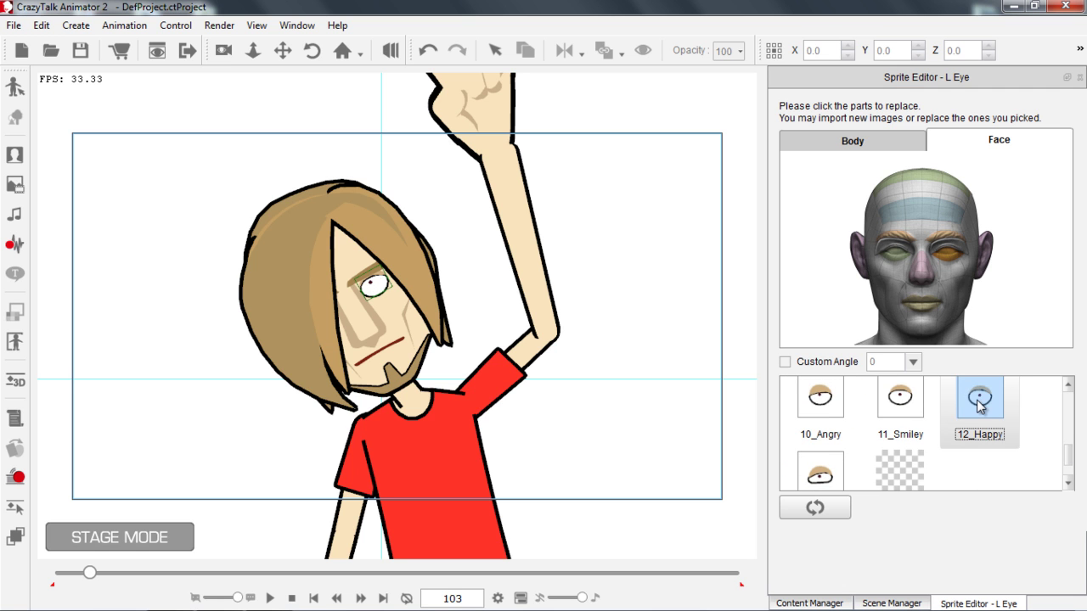
{"action": "scroll", "coordinate": [976, 399], "scroll_direction": "up", "scroll_amount": 1}
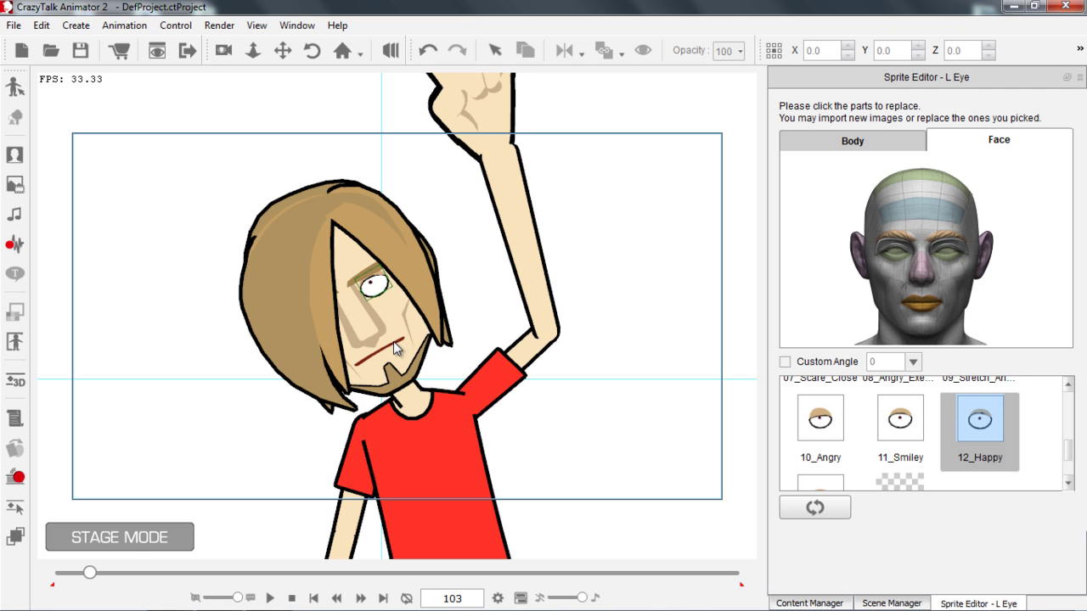
Replace Saul's mouth sprite with the open 03_Raise_Lip shape at frame 103.
{"action": "left_click", "coordinate": [402, 347]}
{"action": "left_click_drag", "start_coordinate": [1071, 425], "coordinate": [1066, 403]}
{"action": "left_click", "coordinate": [979, 402]}
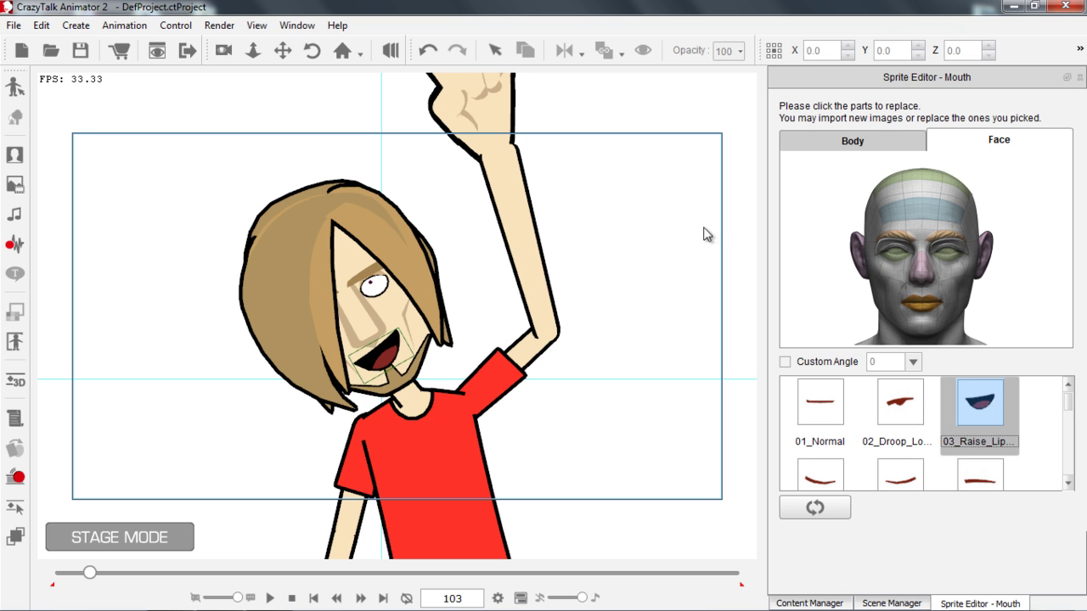
Replace Saul's mouth sprite with the closed, slightly raised 04_Raise_Rig shape at frame 165.
{"action": "left_click_drag", "start_coordinate": [91, 575], "coordinate": [109, 577]}
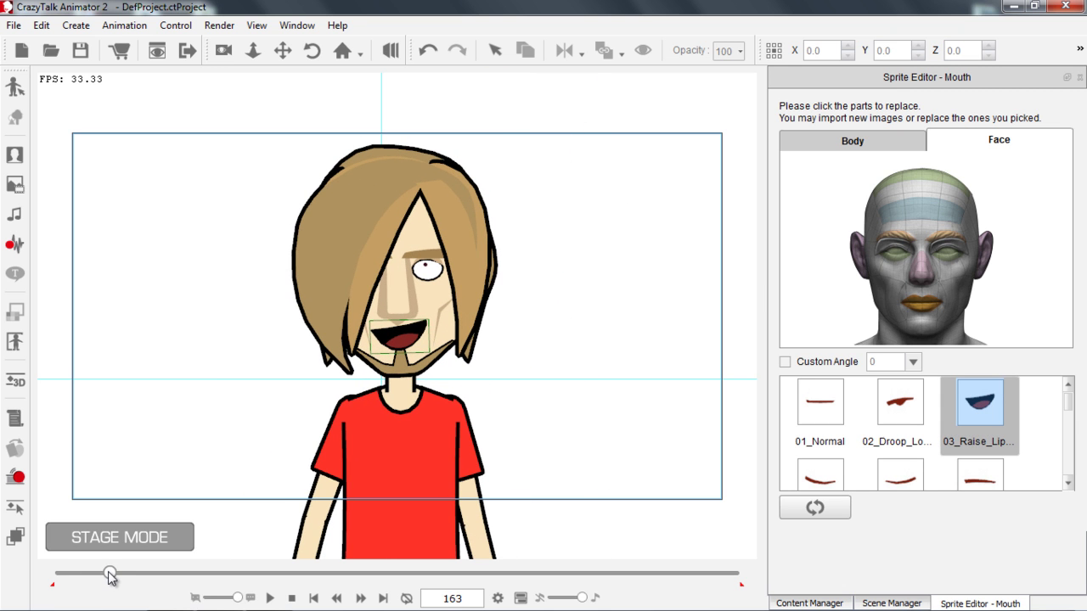
{"action": "left_click", "coordinate": [826, 415]}
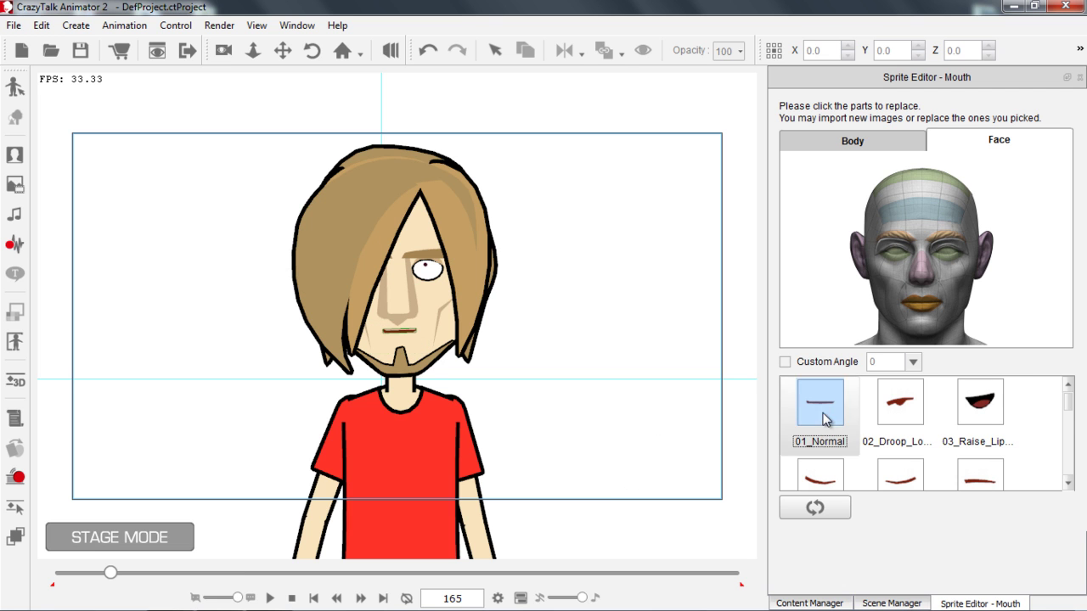
{"action": "scroll", "coordinate": [1072, 412], "scroll_direction": "down", "scroll_amount": 1}
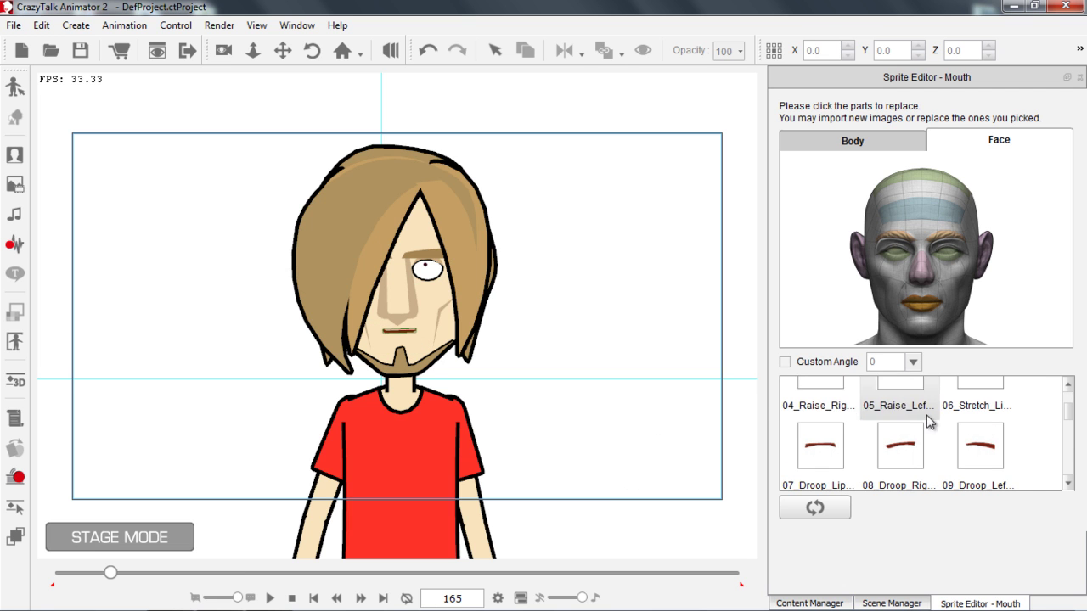
{"action": "left_click", "coordinate": [827, 389]}
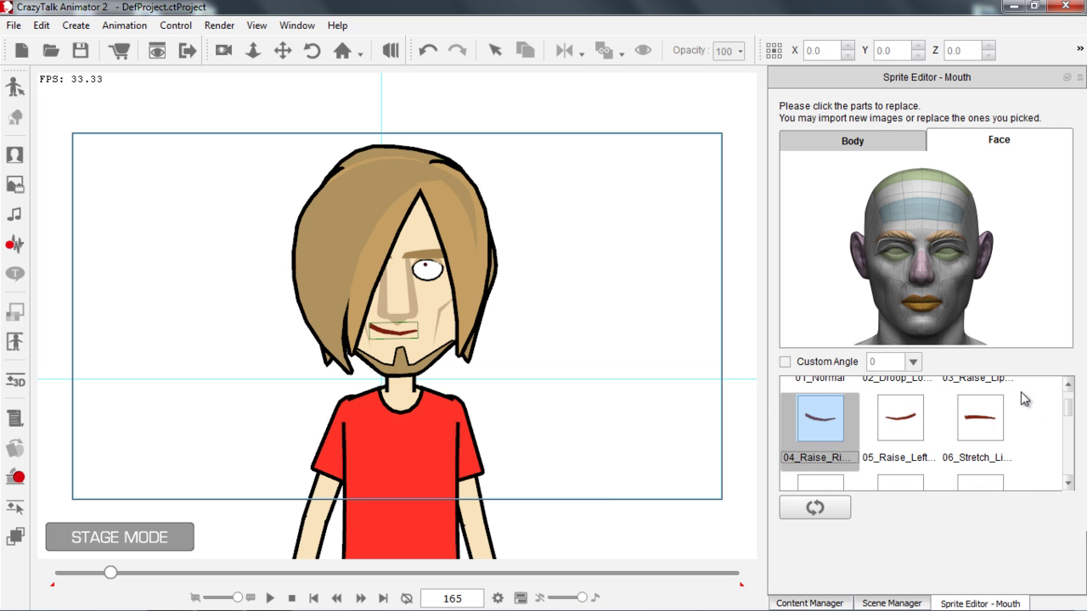
Replace Saul's left eye sprite with 11_Smiley at frame 165.
{"action": "left_click", "coordinate": [428, 273]}
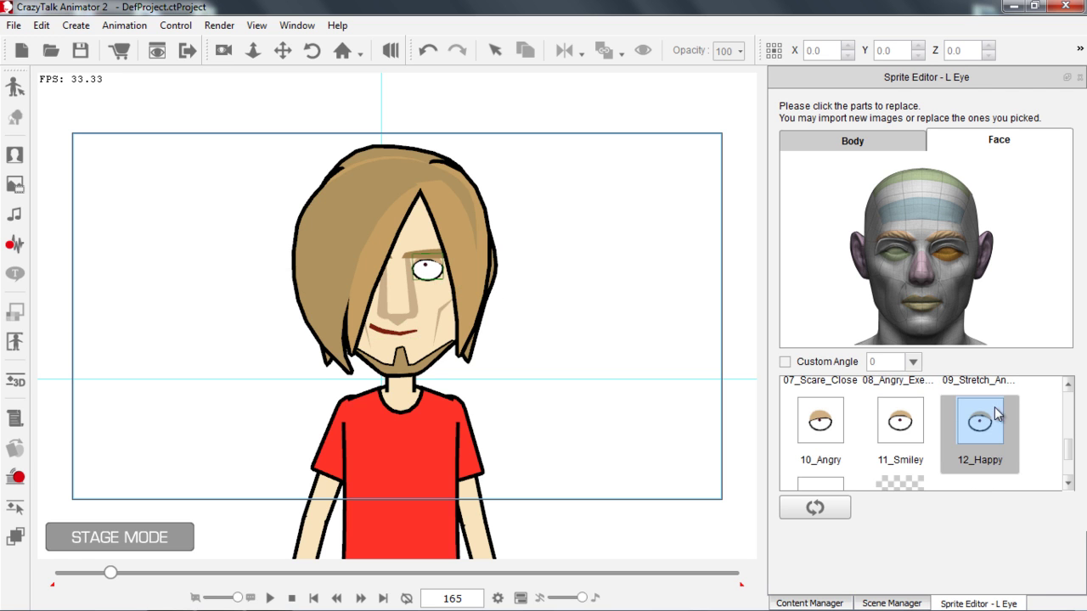
{"action": "left_click", "coordinate": [908, 423]}
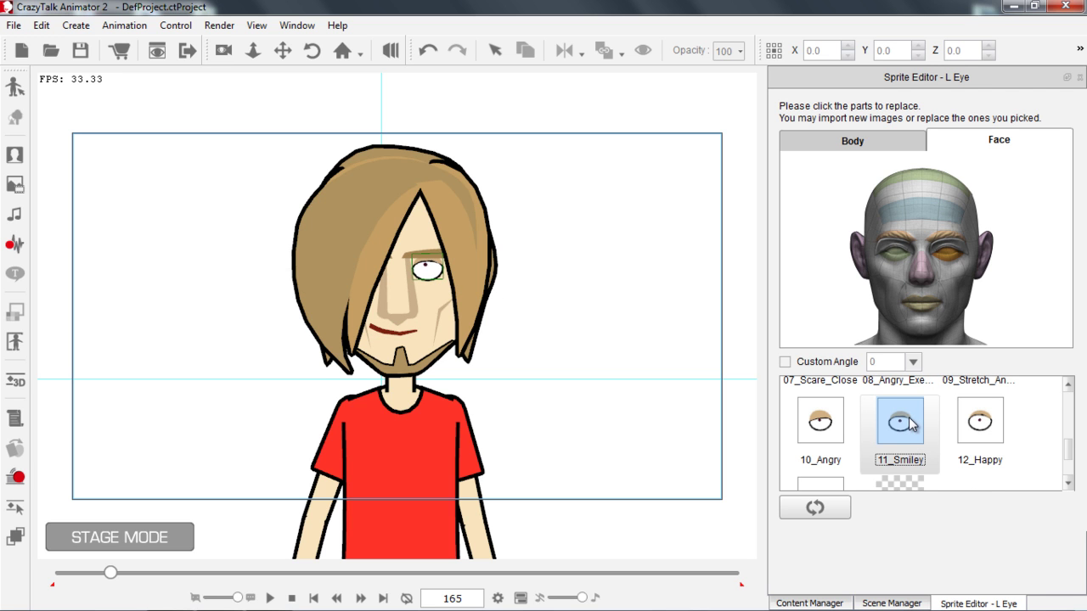
{"action": "left_click", "coordinate": [923, 408]}
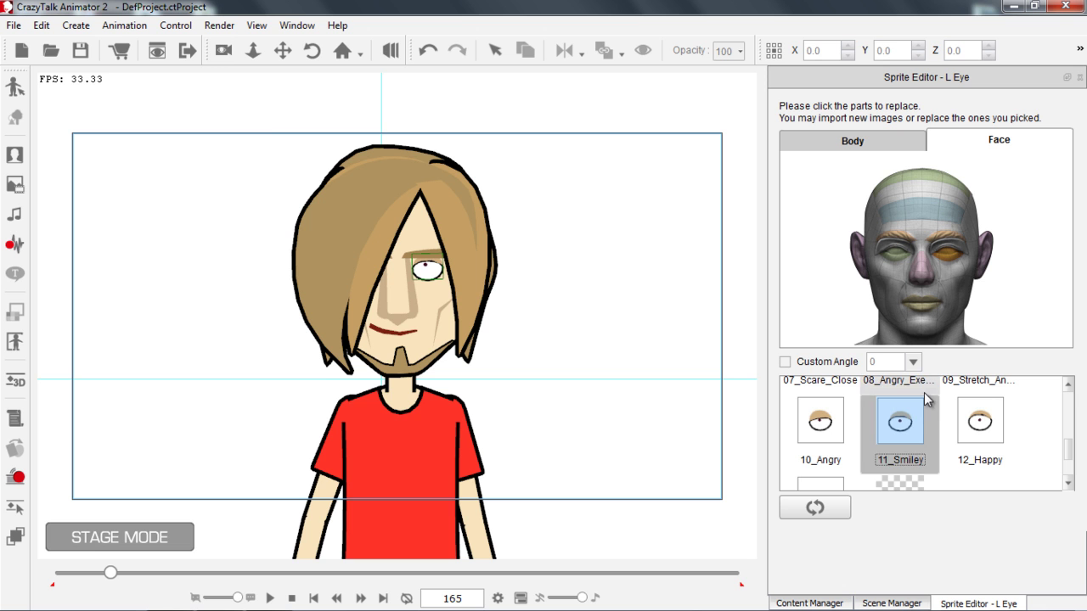
Play the animation from frame 1 with Saul's whole body in view to review the sprite changes, and return to the start.
{"action": "left_click", "coordinate": [292, 597]}
{"action": "scroll", "coordinate": [399, 365], "scroll_direction": "down", "scroll_amount": 5}
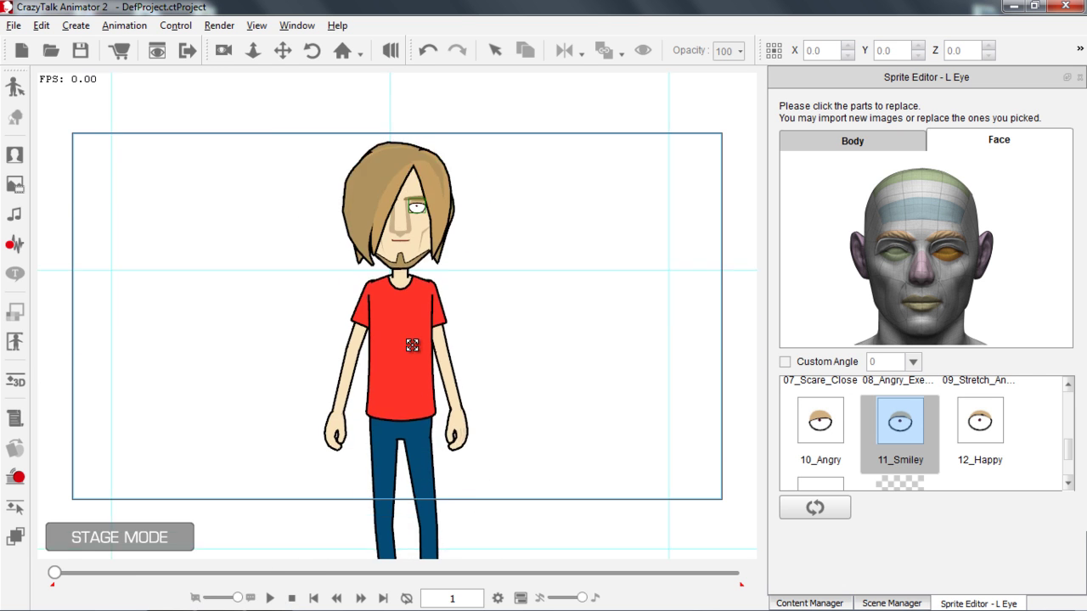
{"action": "left_click", "coordinate": [270, 597]}
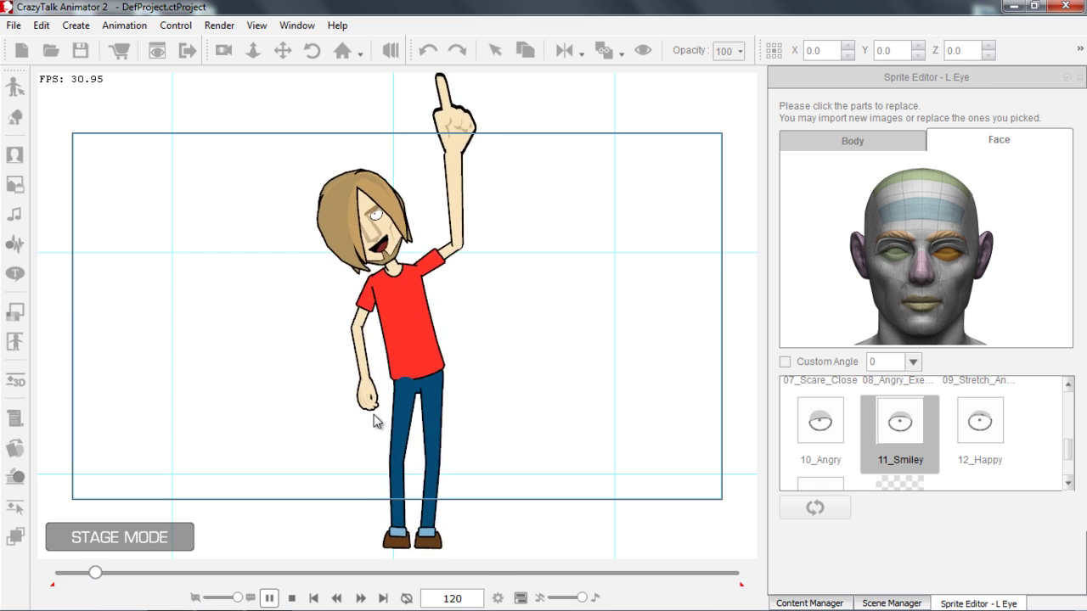
{"action": "left_click", "coordinate": [290, 598]}
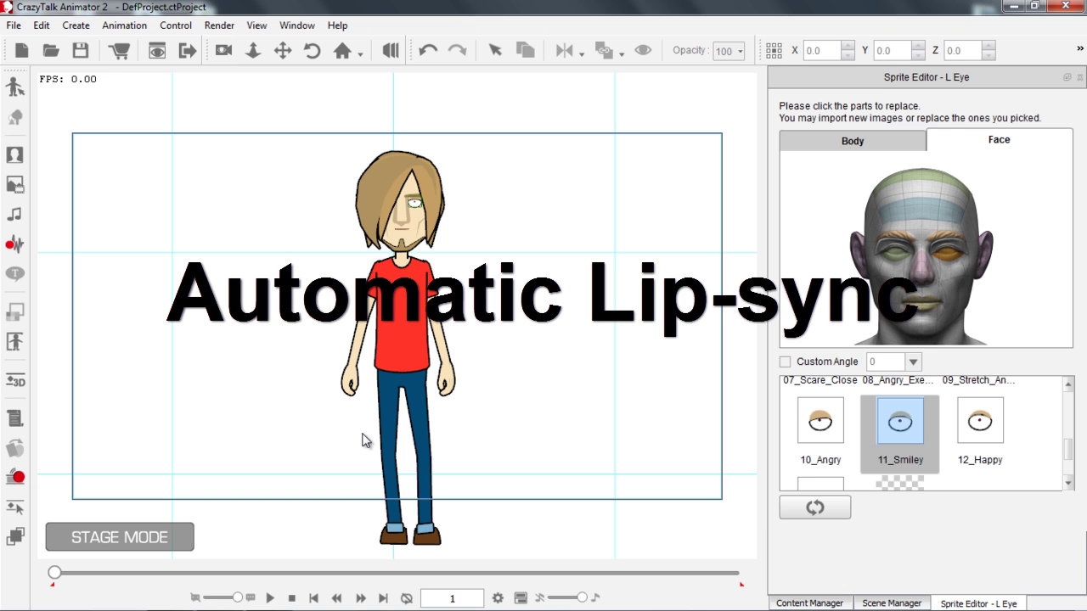
Select Saul outside the Sprite Editor and record a microphone voice clip of about 3.9 seconds for him as a lip-sync script.
{"action": "left_click", "coordinate": [401, 322]}
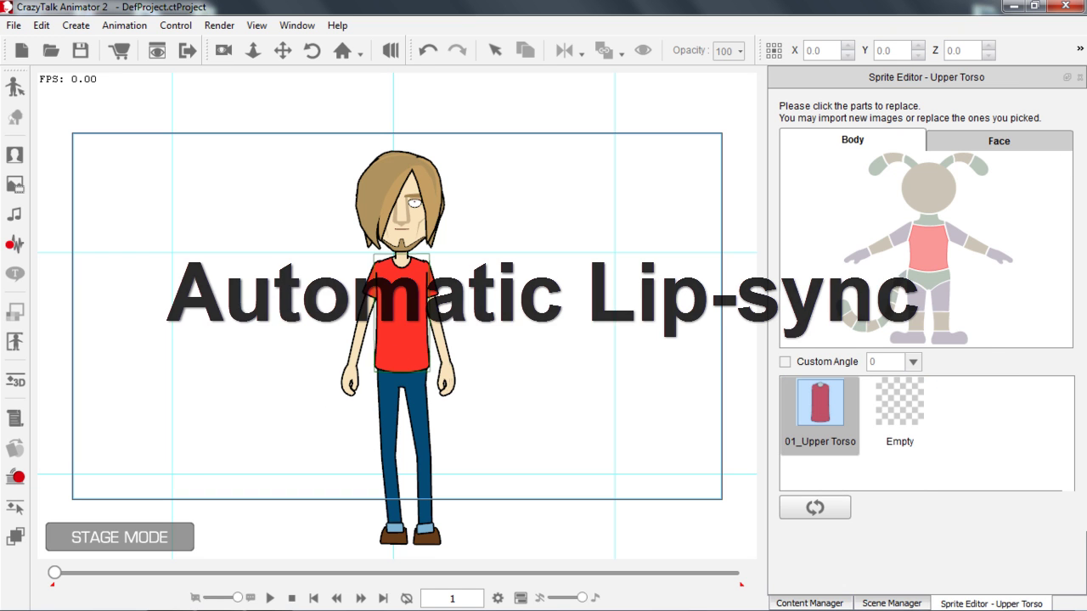
{"action": "left_click", "coordinate": [350, 241]}
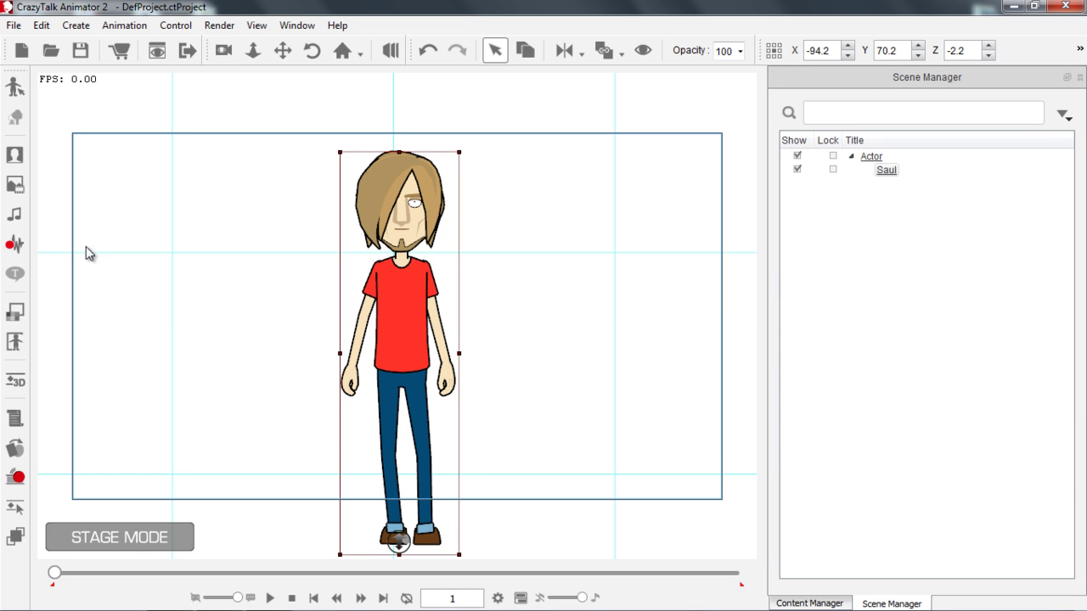
{"action": "left_click", "coordinate": [15, 245]}
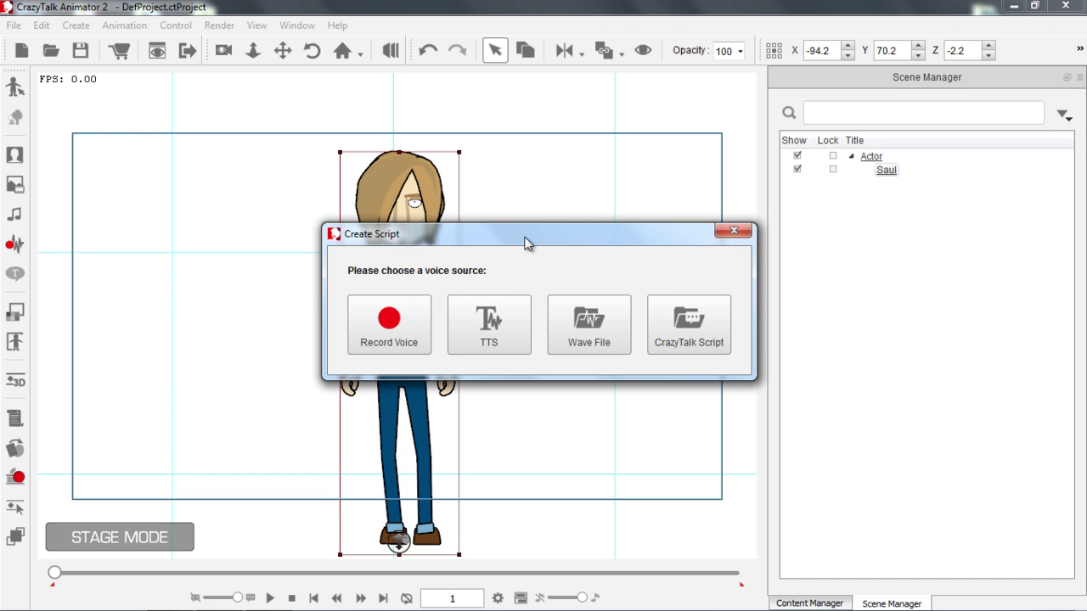
{"action": "left_click_drag", "start_coordinate": [530, 236], "coordinate": [739, 167]}
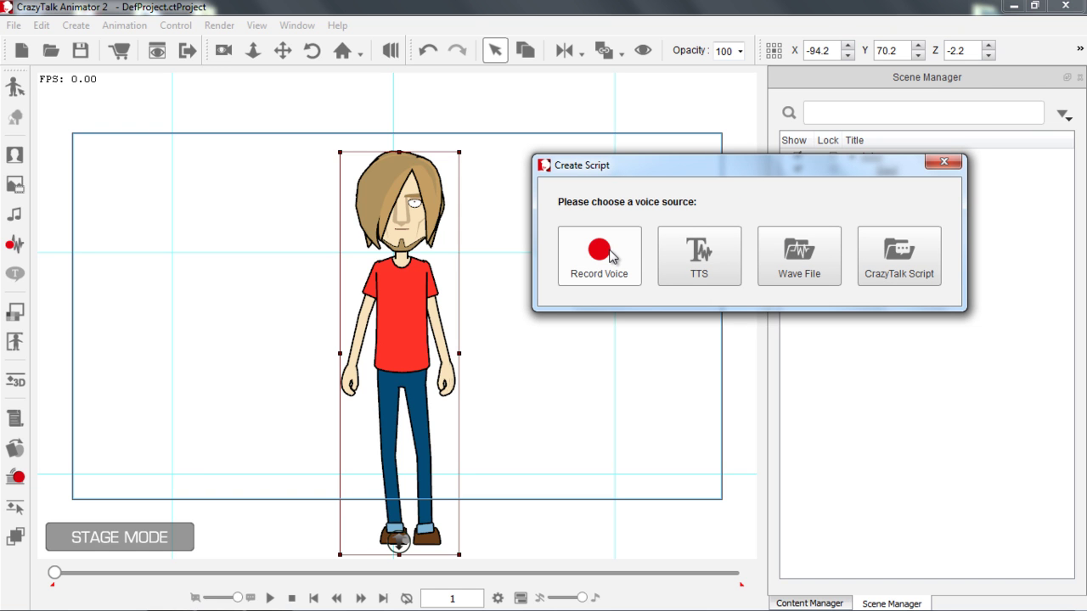
{"action": "left_click", "coordinate": [610, 254]}
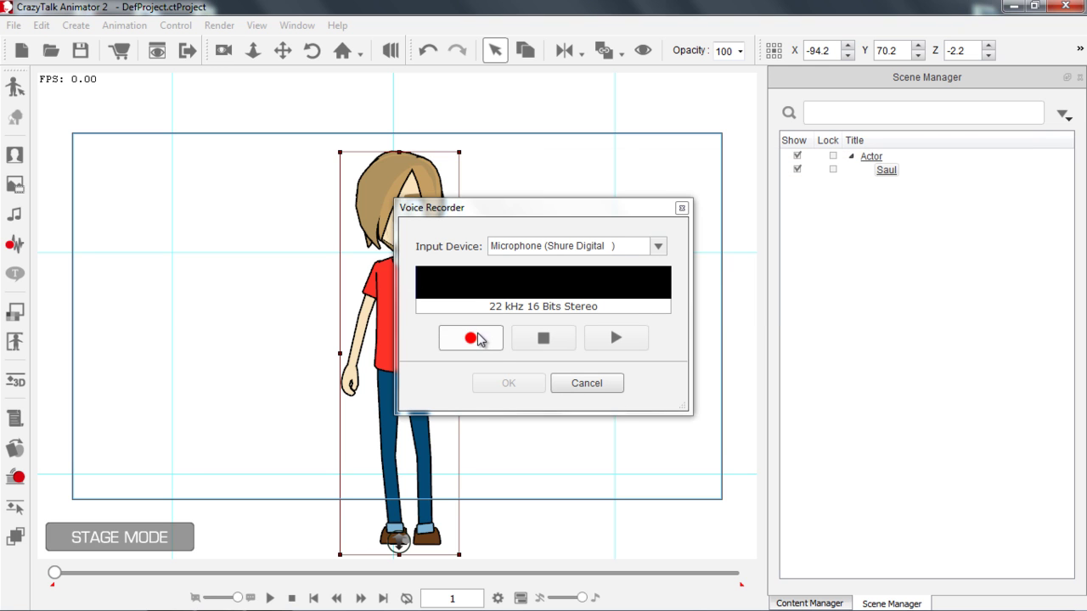
{"action": "left_click", "coordinate": [477, 338]}
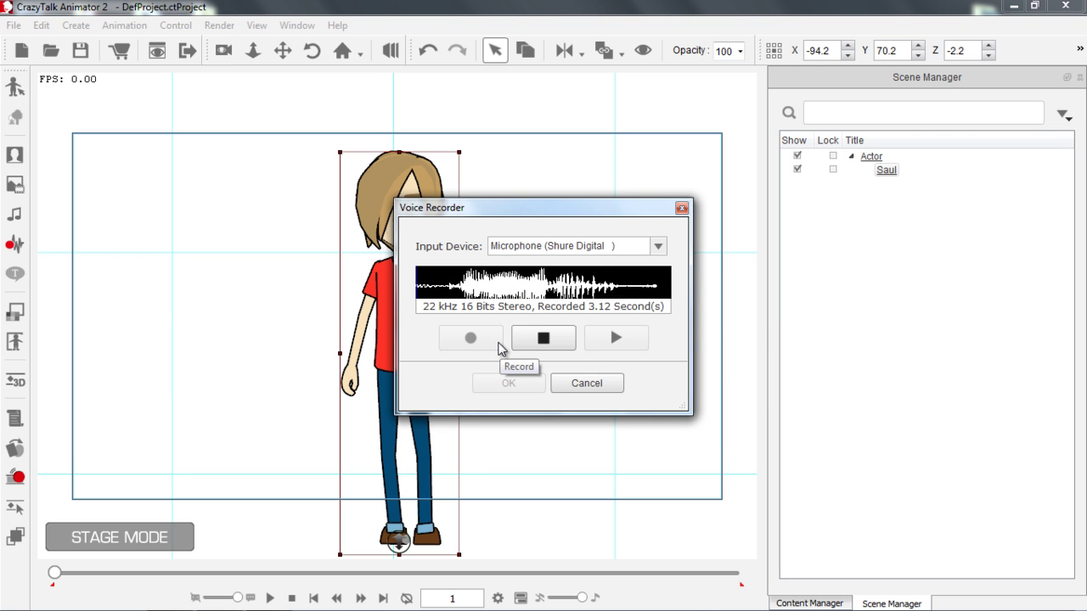
{"action": "left_click", "coordinate": [542, 339]}
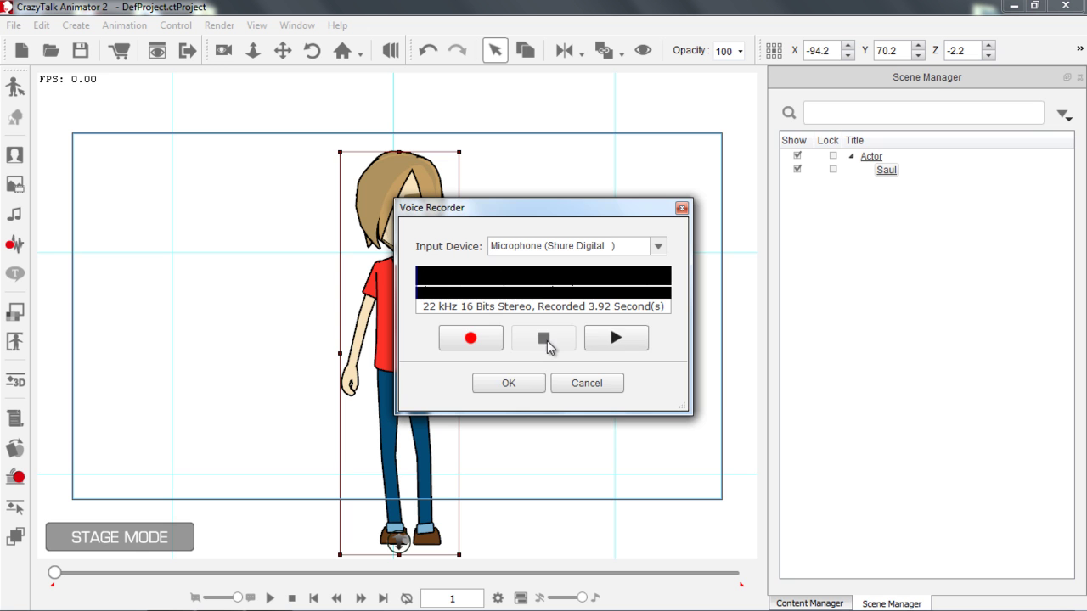
{"action": "left_click", "coordinate": [521, 383]}
Preview the automatic lip-sync on Saul and return the playhead to frame 1.
{"action": "key", "text": "space"}
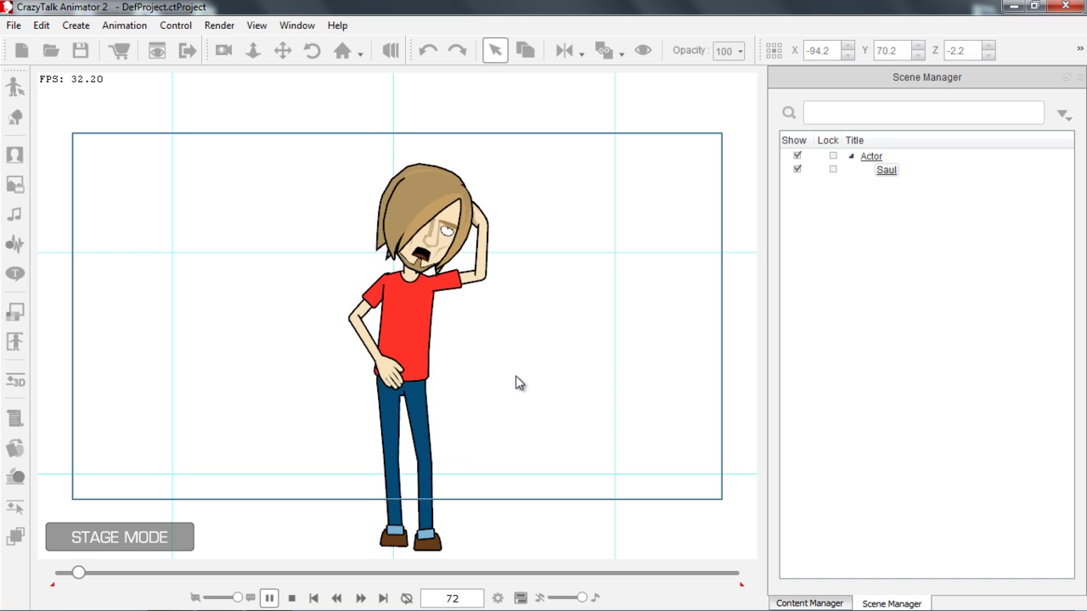
{"action": "key", "text": "space"}
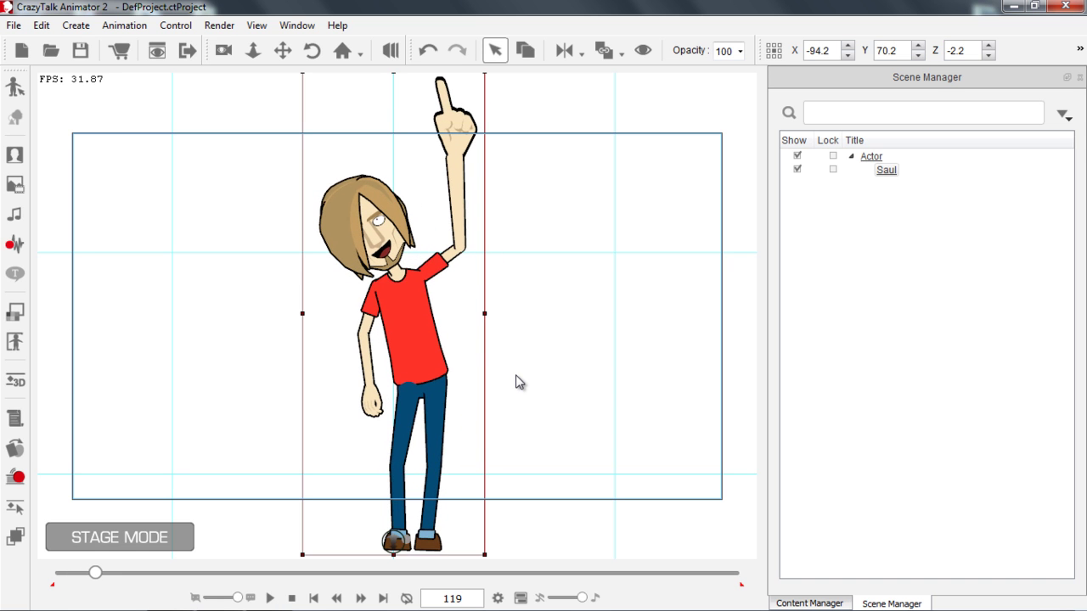
{"action": "left_click", "coordinate": [292, 597]}
{"action": "scroll", "coordinate": [421, 272], "scroll_direction": "down", "scroll_amount": 2}
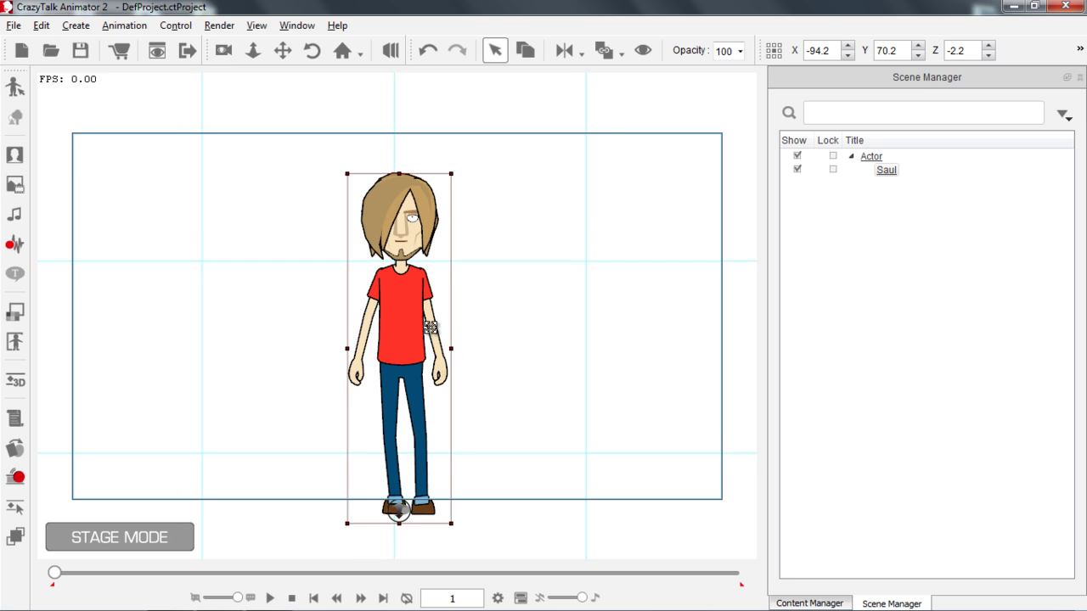
Open the Timeline, show only Saul's Face tracks instead of 2D Motion, and expand his Voice Clip into waveform and lip keys.
{"action": "key", "text": "F3"}
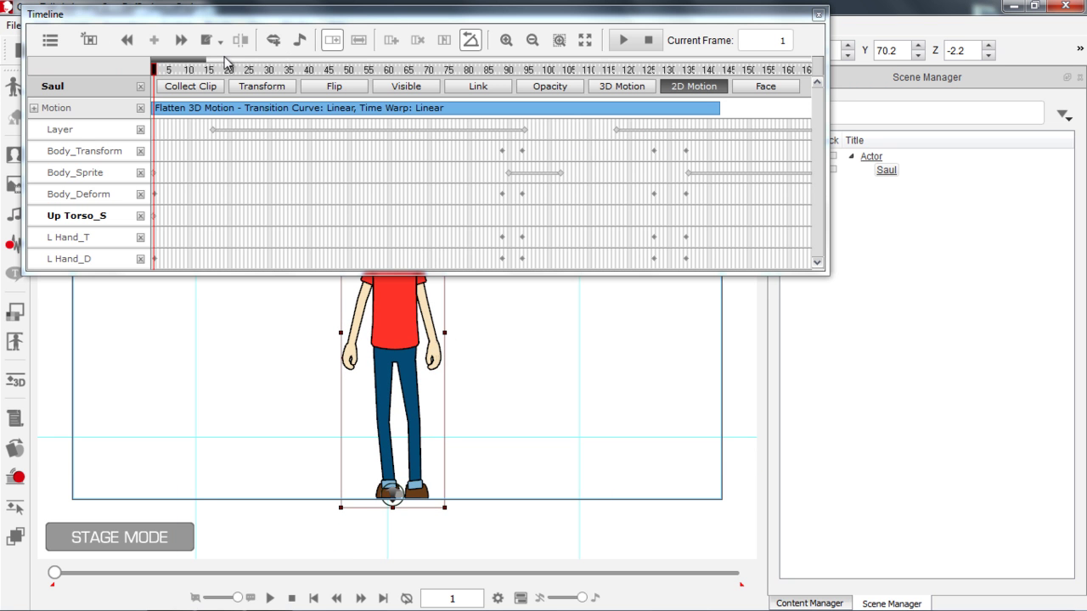
{"action": "left_click_drag", "start_coordinate": [204, 61], "coordinate": [236, 61]}
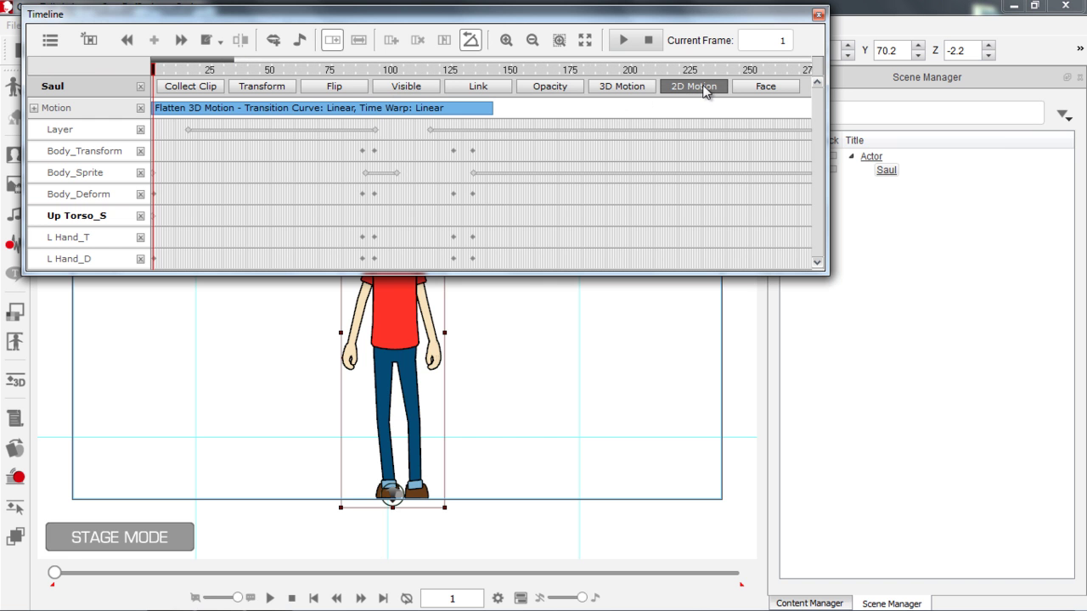
{"action": "left_click_drag", "start_coordinate": [533, 340], "coordinate": [632, 115]}
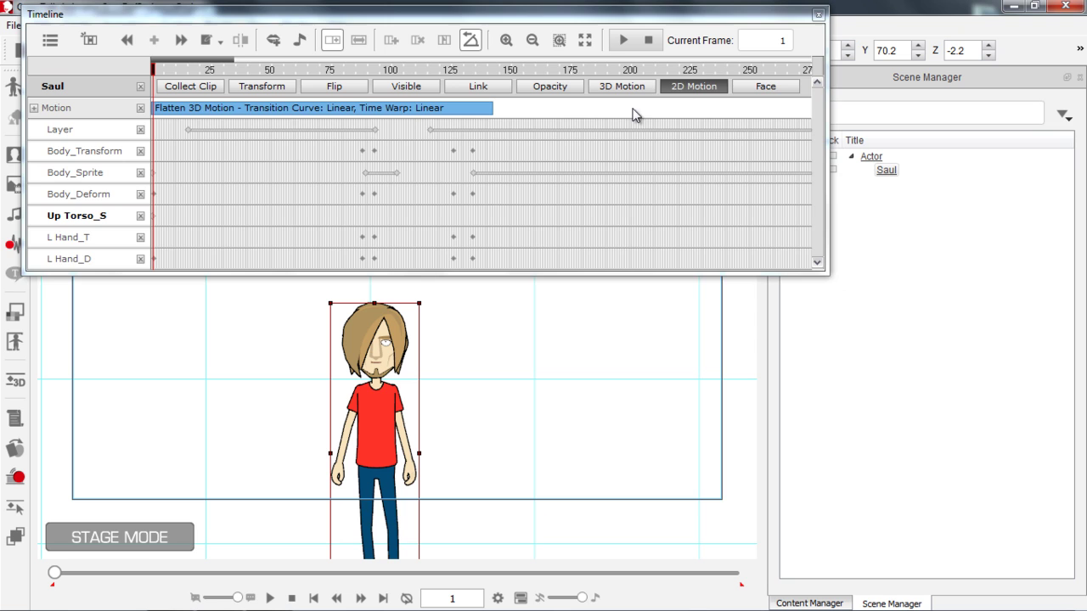
{"action": "left_click", "coordinate": [684, 86]}
{"action": "left_click", "coordinate": [758, 89]}
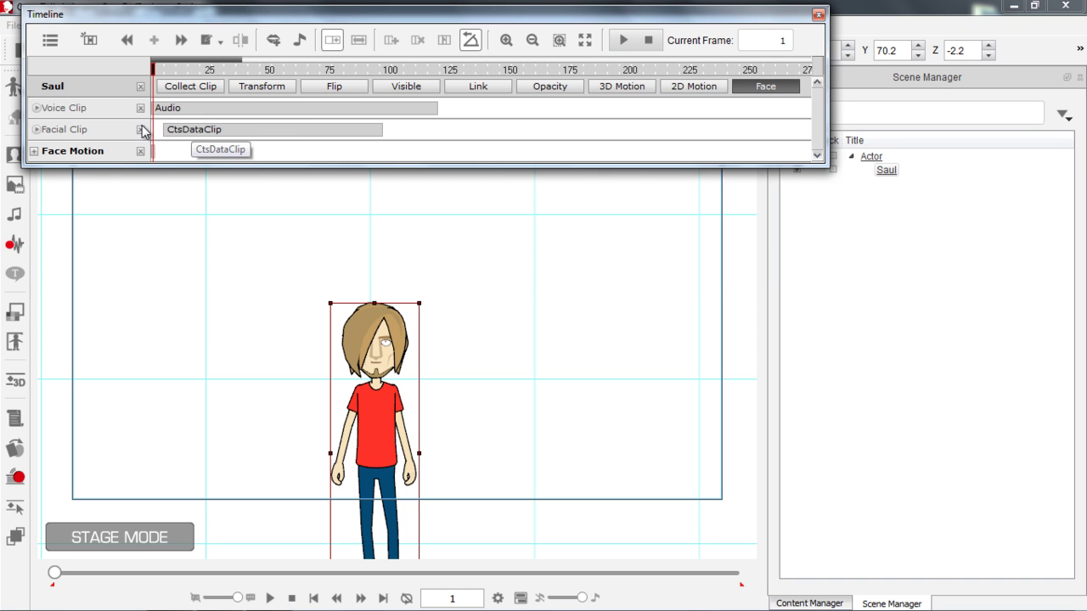
{"action": "left_click", "coordinate": [36, 108]}
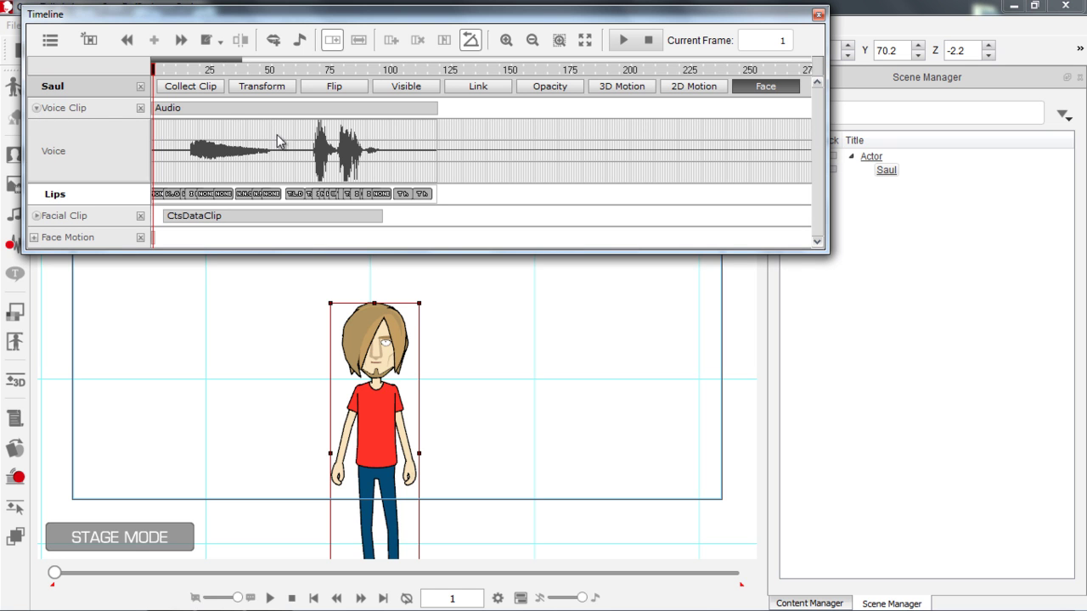
Enlarge the timeline scale and step through the early lip keys, including frames 9 and 18, to examine Saul's mouth shapes.
{"action": "left_click", "coordinate": [213, 70]}
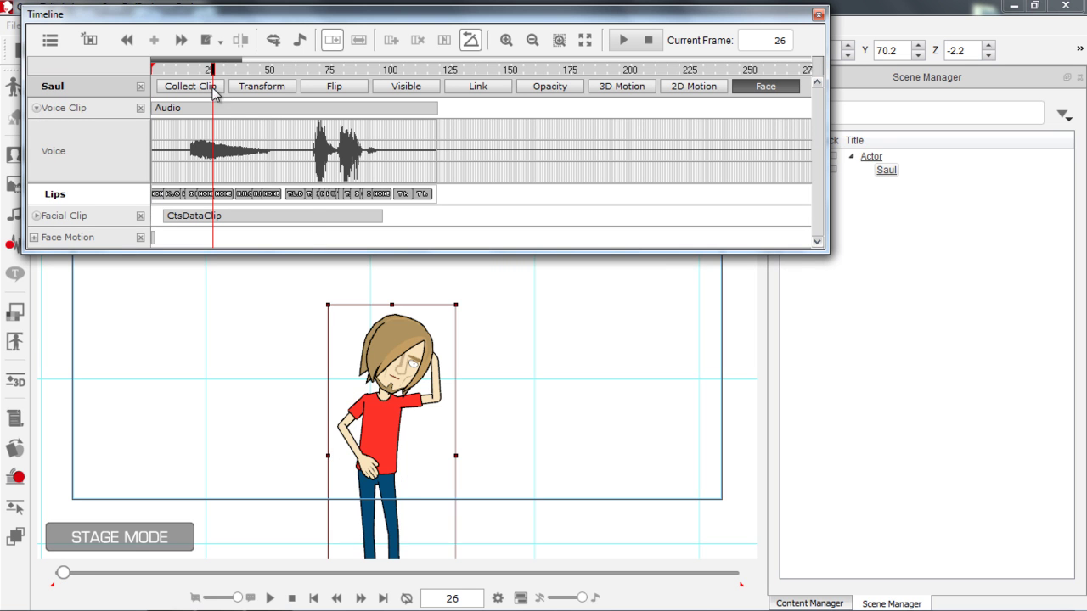
{"action": "left_click_drag", "start_coordinate": [242, 61], "coordinate": [178, 62]}
{"action": "left_click", "coordinate": [280, 195]}
{"action": "left_click", "coordinate": [314, 194]}
{"action": "left_click", "coordinate": [273, 195]}
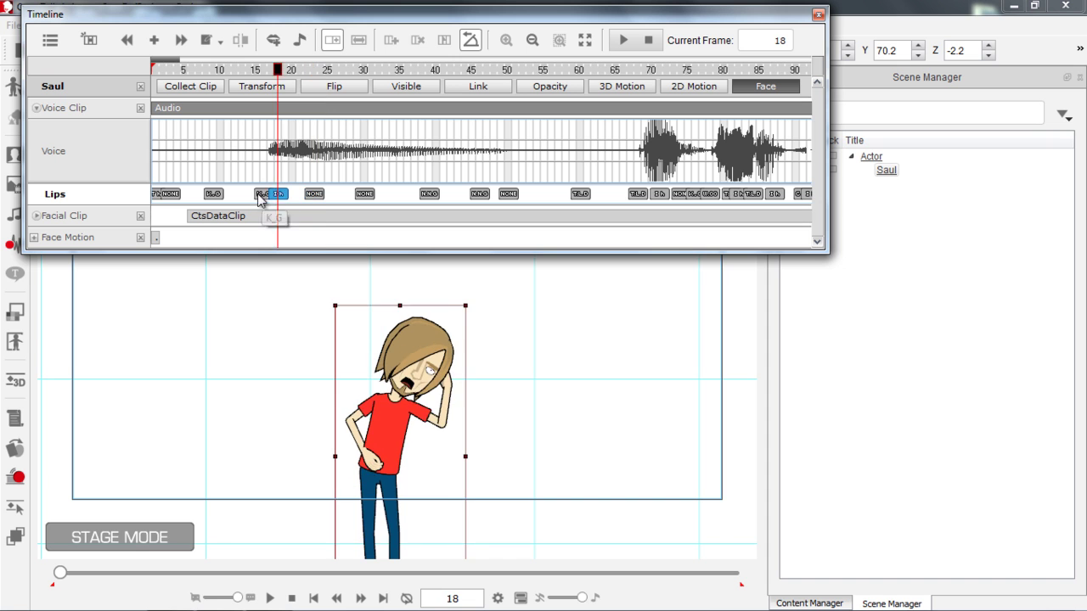
{"action": "left_click", "coordinate": [213, 194]}
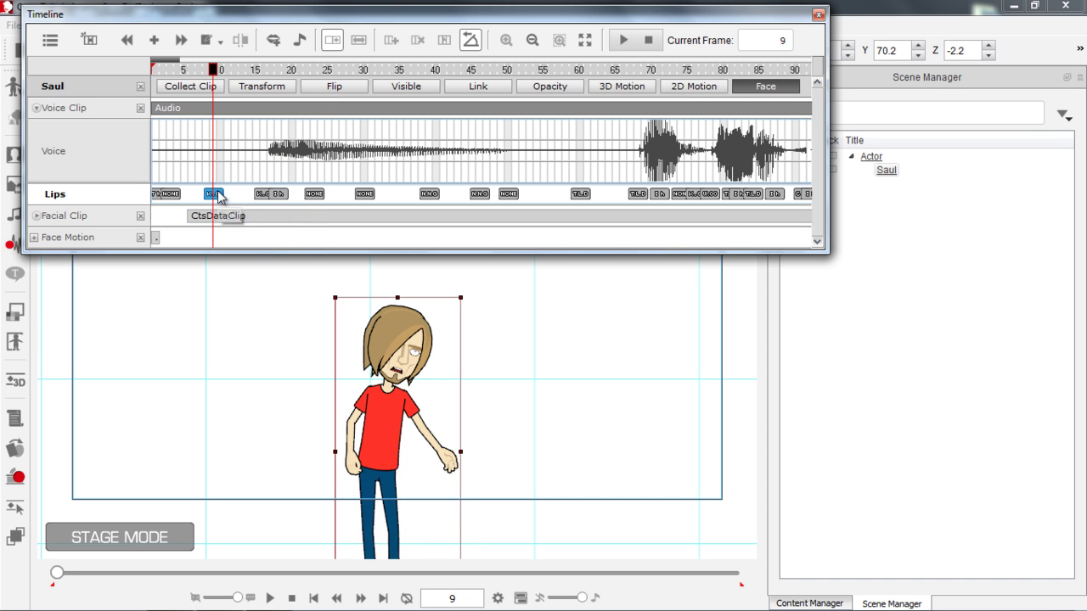
{"action": "left_click", "coordinate": [279, 194]}
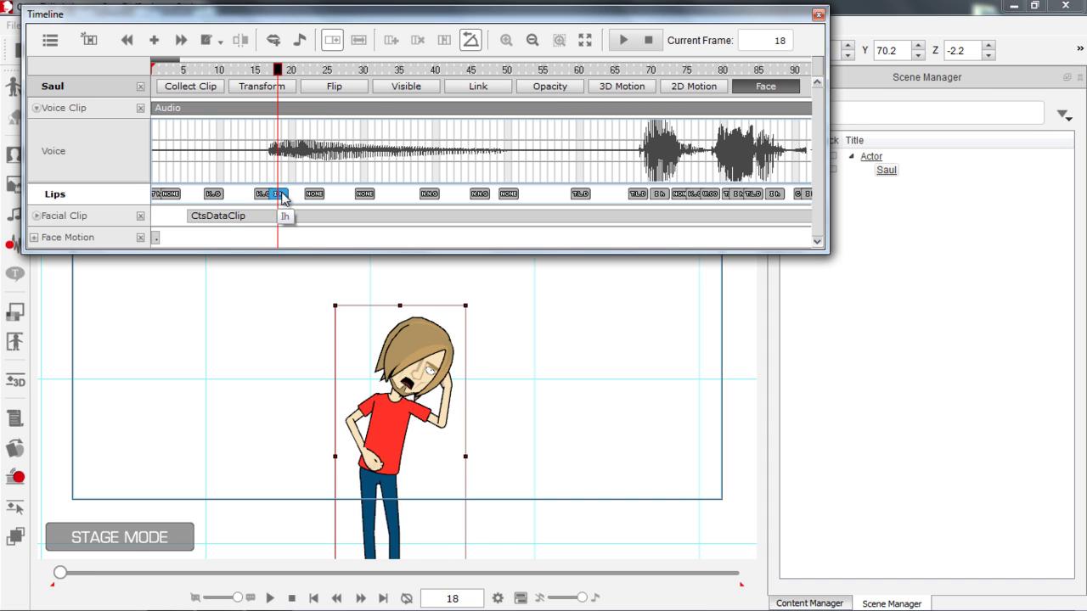
Set the lip shape to B_M_P at frame 19 and change the K_G lip key at frame 16 to B_M_P.
{"action": "double_click", "coordinate": [282, 195]}
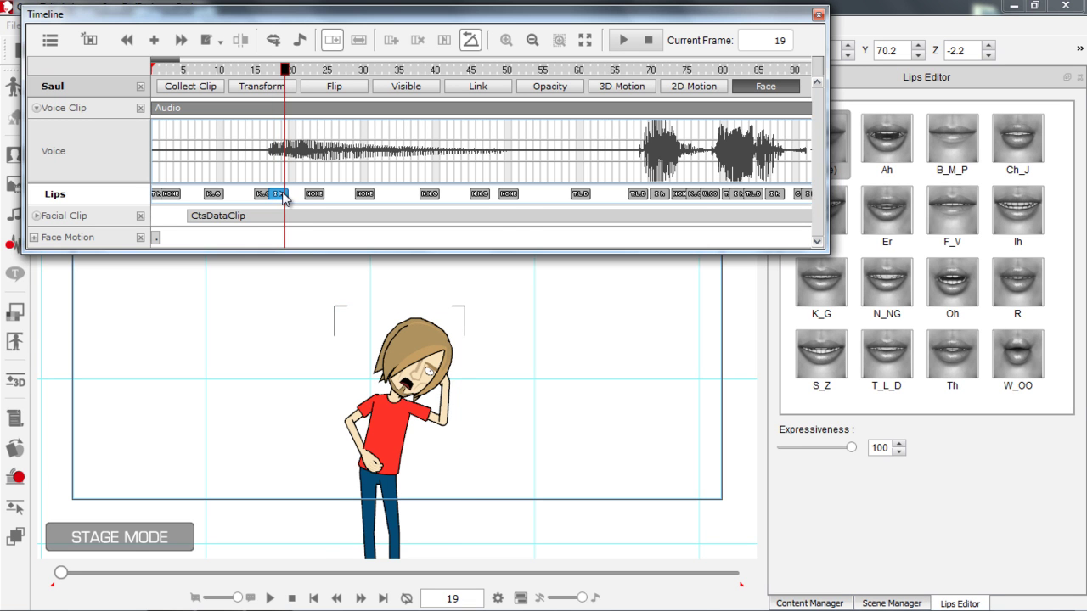
{"action": "left_click", "coordinate": [952, 140]}
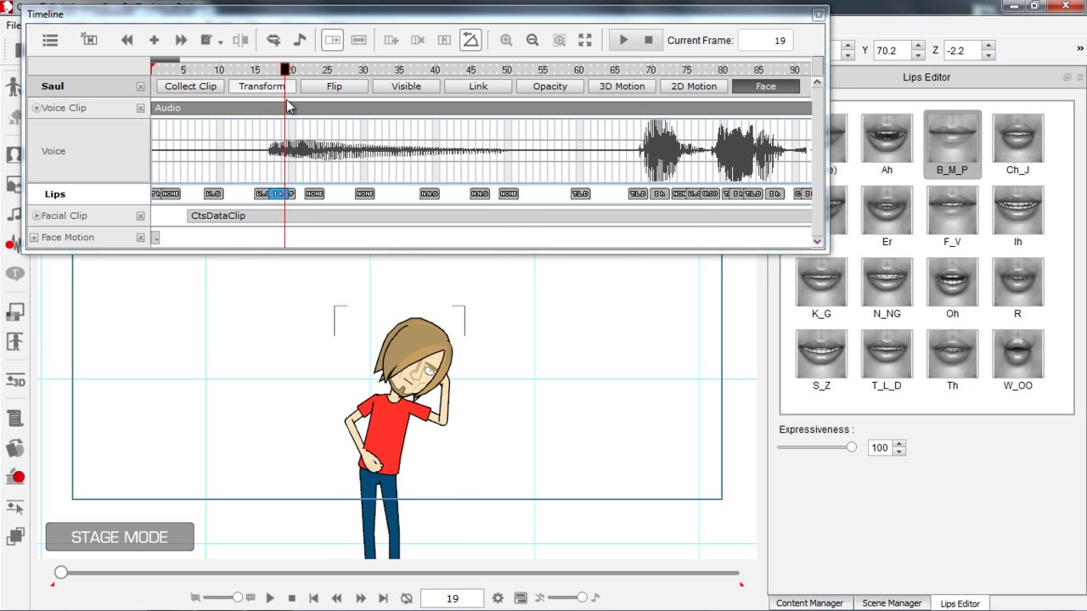
{"action": "double_click", "coordinate": [263, 194]}
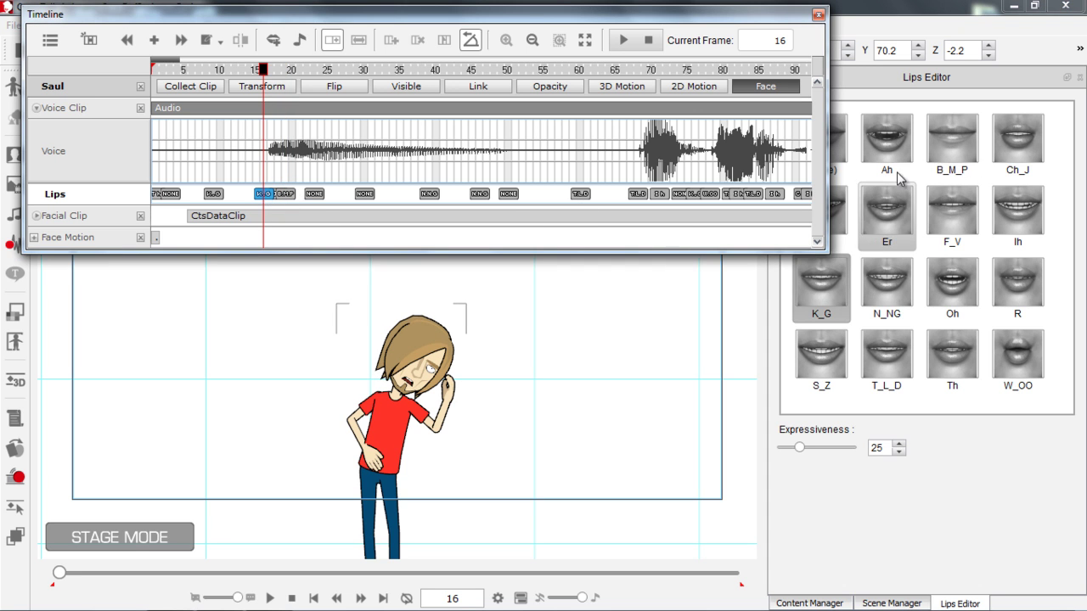
{"action": "left_click", "coordinate": [953, 151]}
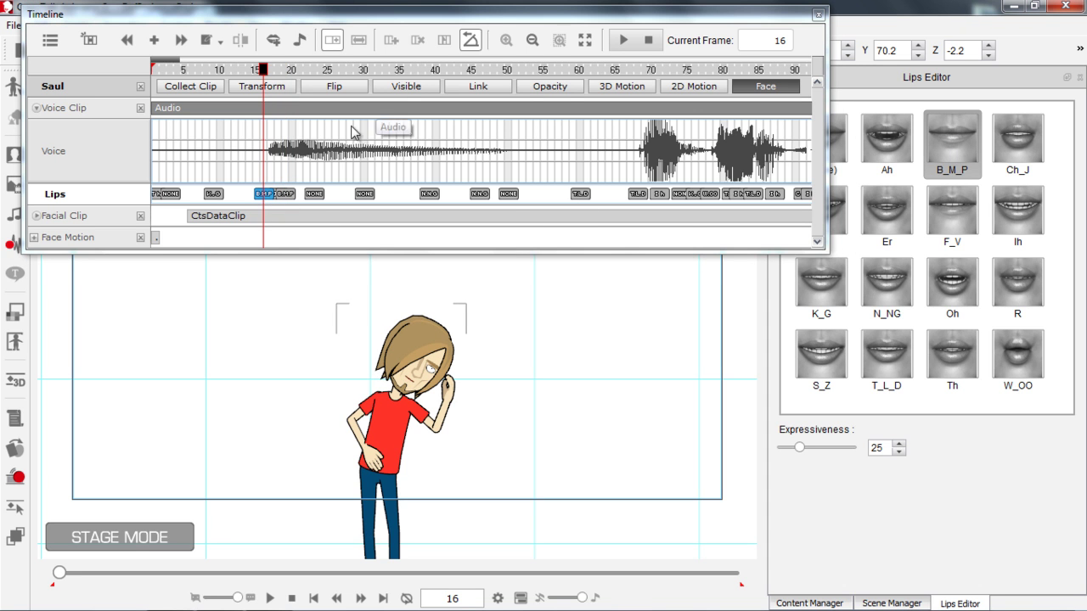
Play back the edited lip-sync up to frame 120 and bring the first lip keys back into view.
{"action": "left_click", "coordinate": [235, 75]}
{"action": "key", "text": "space"}
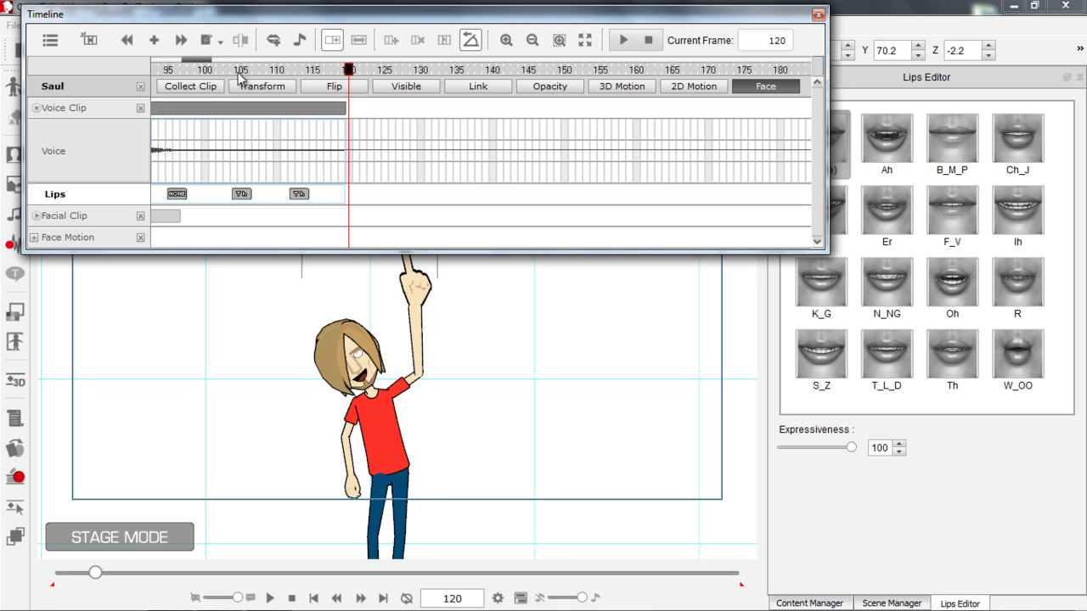
{"action": "left_click_drag", "start_coordinate": [204, 63], "coordinate": [170, 64]}
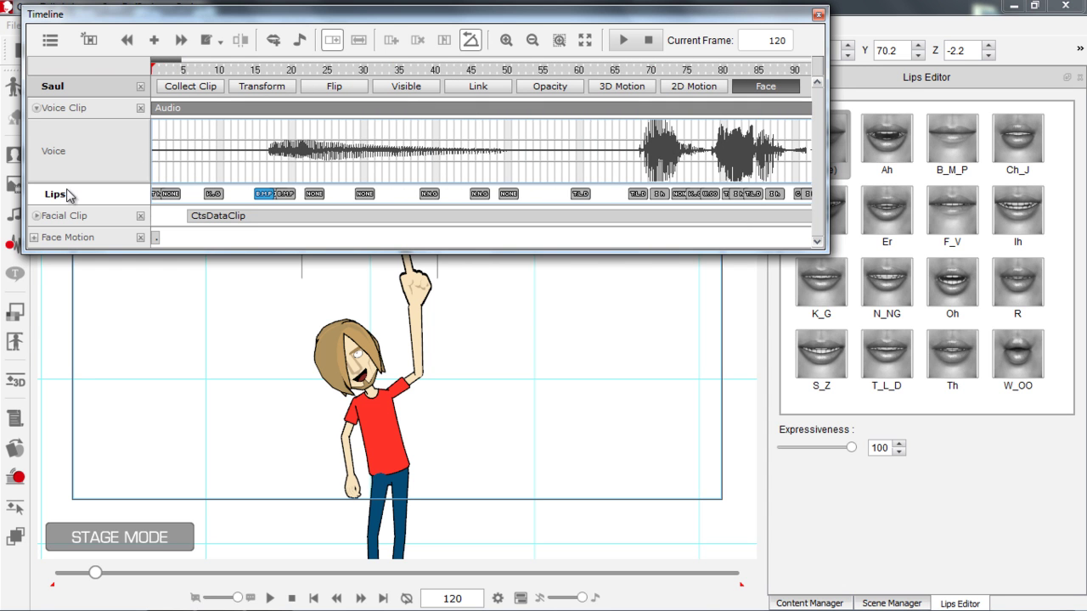
Expand Saul's Facial Clip into its Head, Face and Eye tracks and shift the clip to start at about frame 30.
{"action": "left_click", "coordinate": [35, 216]}
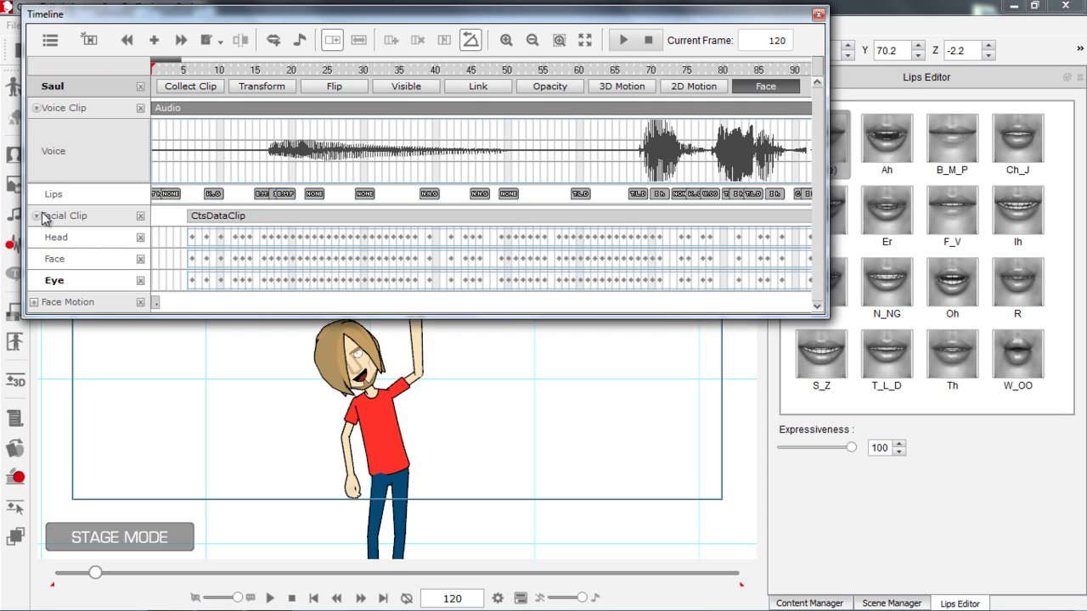
{"action": "left_click", "coordinate": [265, 219]}
{"action": "left_click_drag", "start_coordinate": [266, 223], "coordinate": [361, 224]}
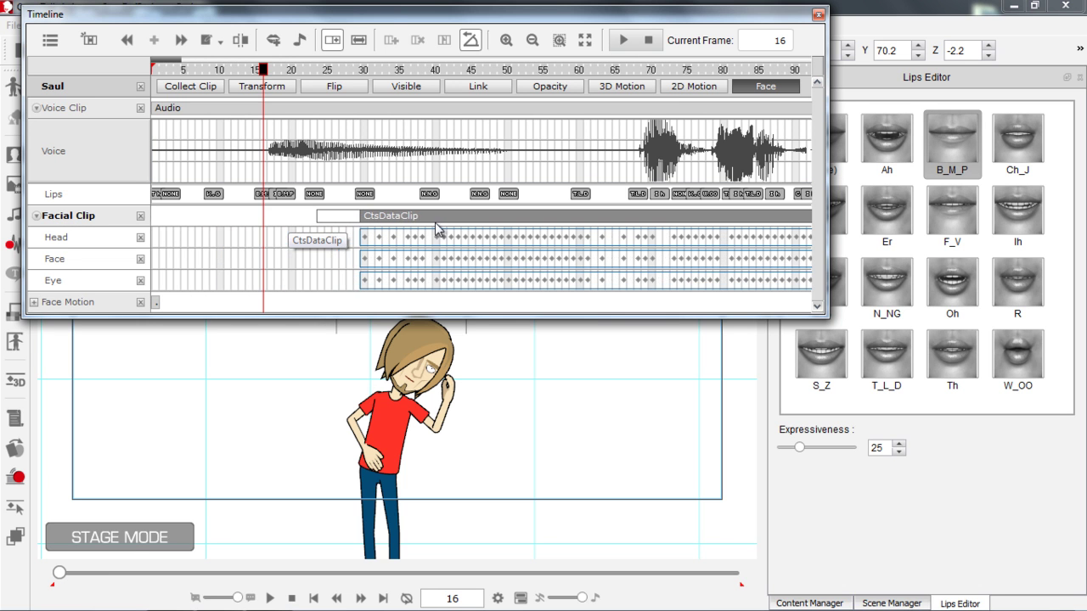
Play back the animation with the shifted facial clip through the end of the voice clip and stop at frame 129.
{"action": "left_click", "coordinate": [435, 70]}
{"action": "left_click", "coordinate": [346, 71]}
{"action": "key", "text": "space"}
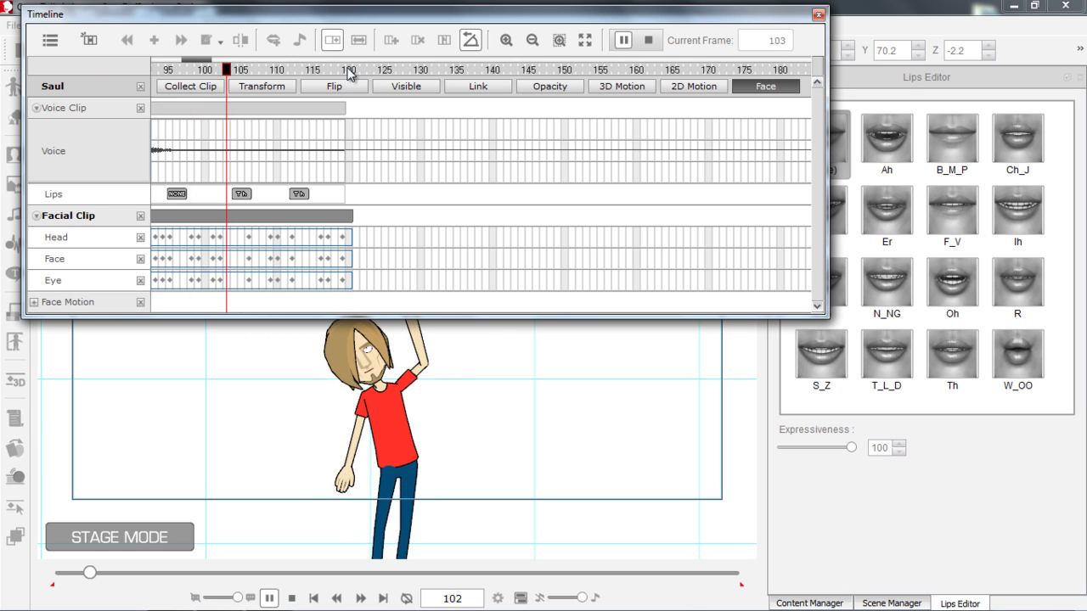
{"action": "key", "text": "space"}
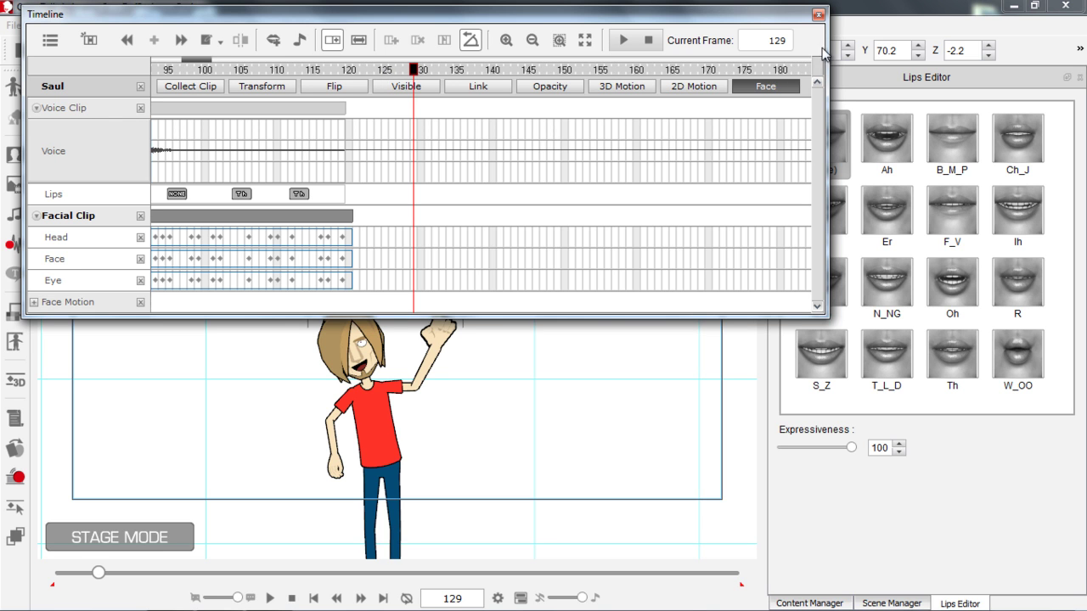
Close the Timeline and play the whole animation from the beginning with Saul's full figure in view.
{"action": "left_click", "coordinate": [820, 16]}
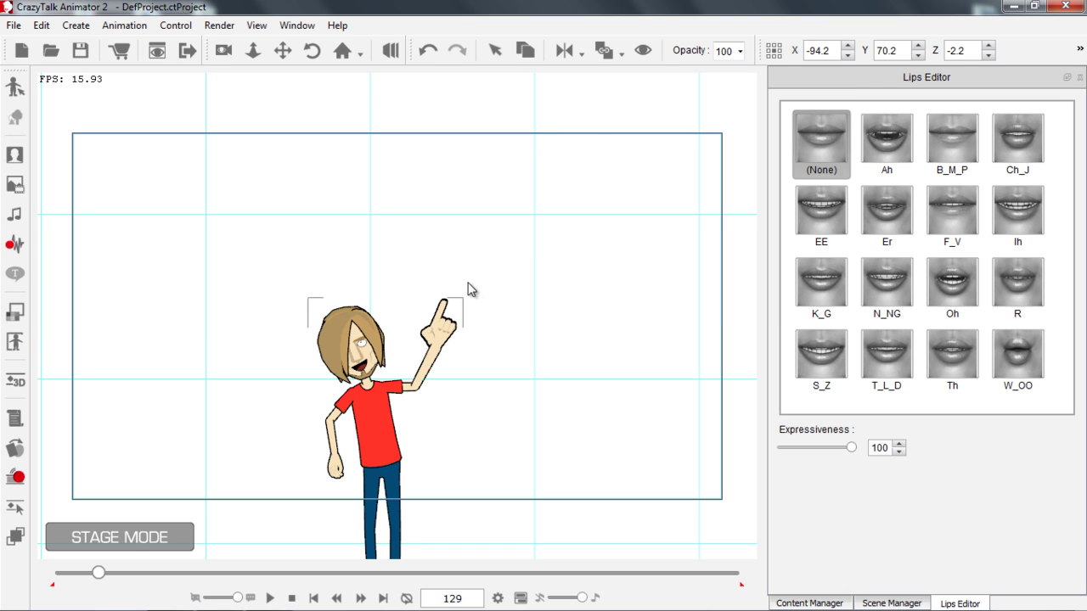
{"action": "left_click_drag", "start_coordinate": [501, 424], "coordinate": [515, 315]}
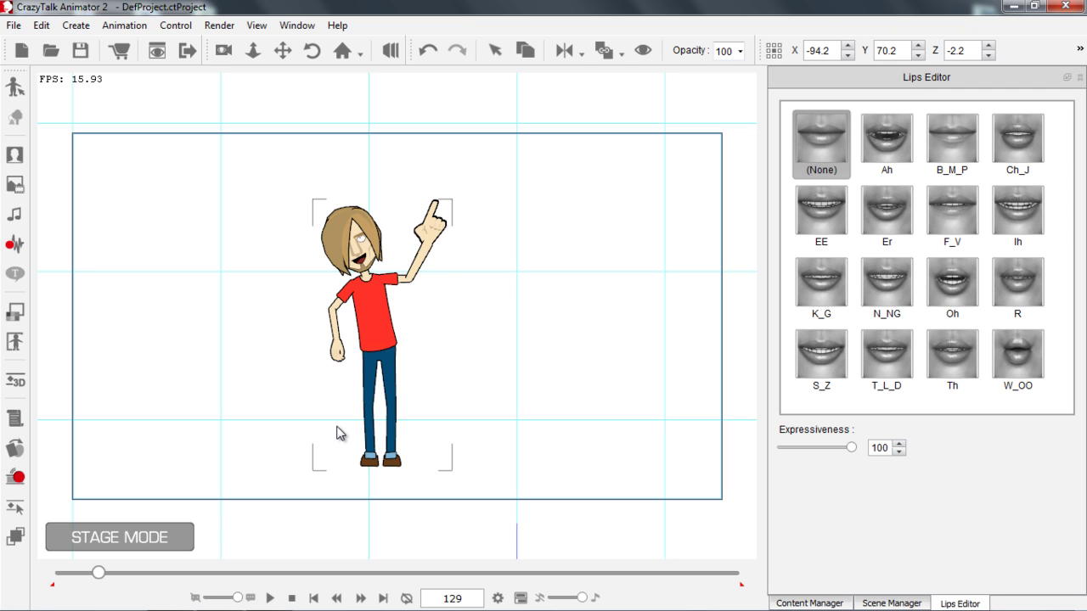
{"action": "left_click", "coordinate": [291, 598]}
{"action": "left_click", "coordinate": [270, 597]}
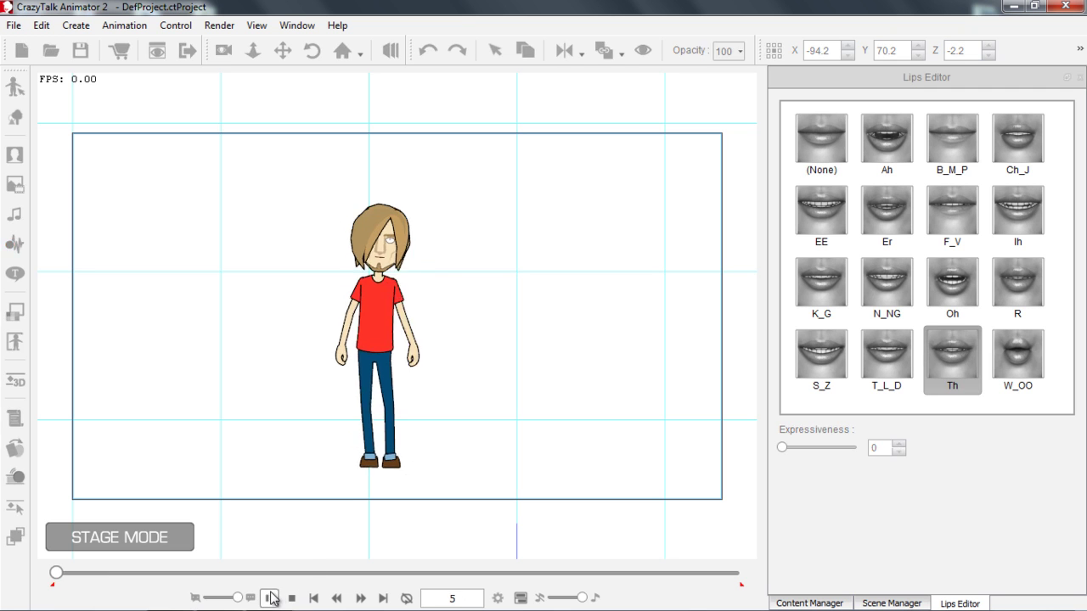